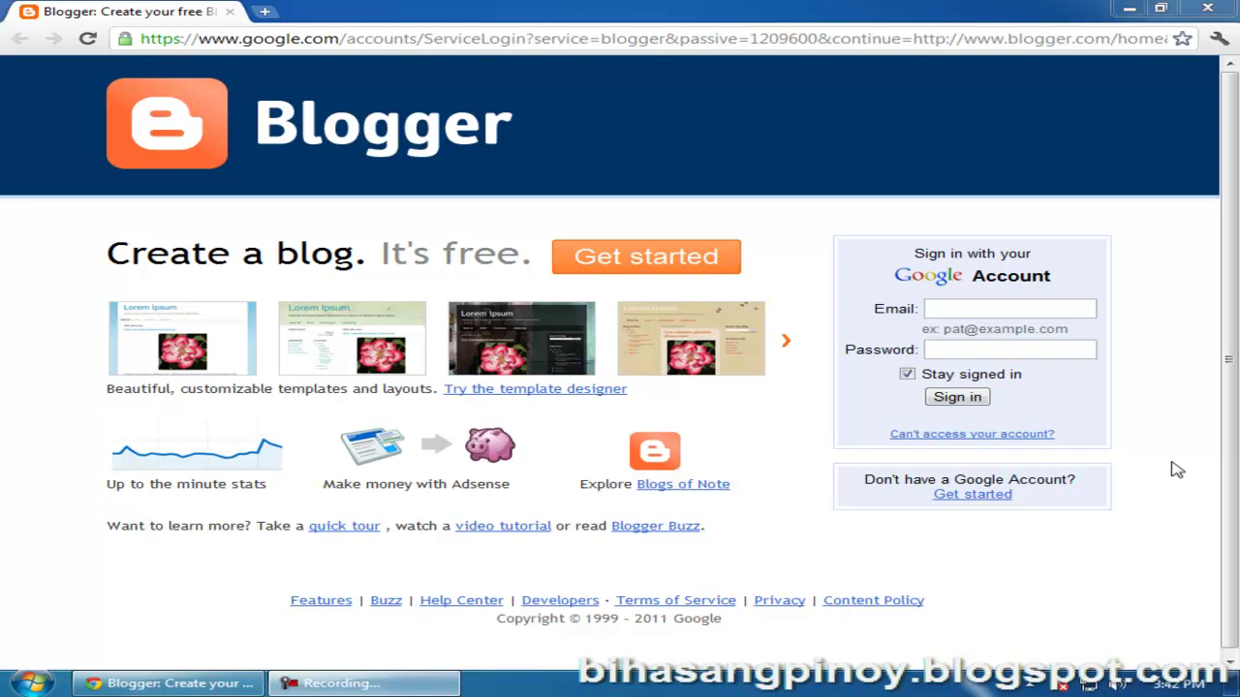
# Sign in to Blogger with the account's email address and password.
pyautogui.click(1022, 309)
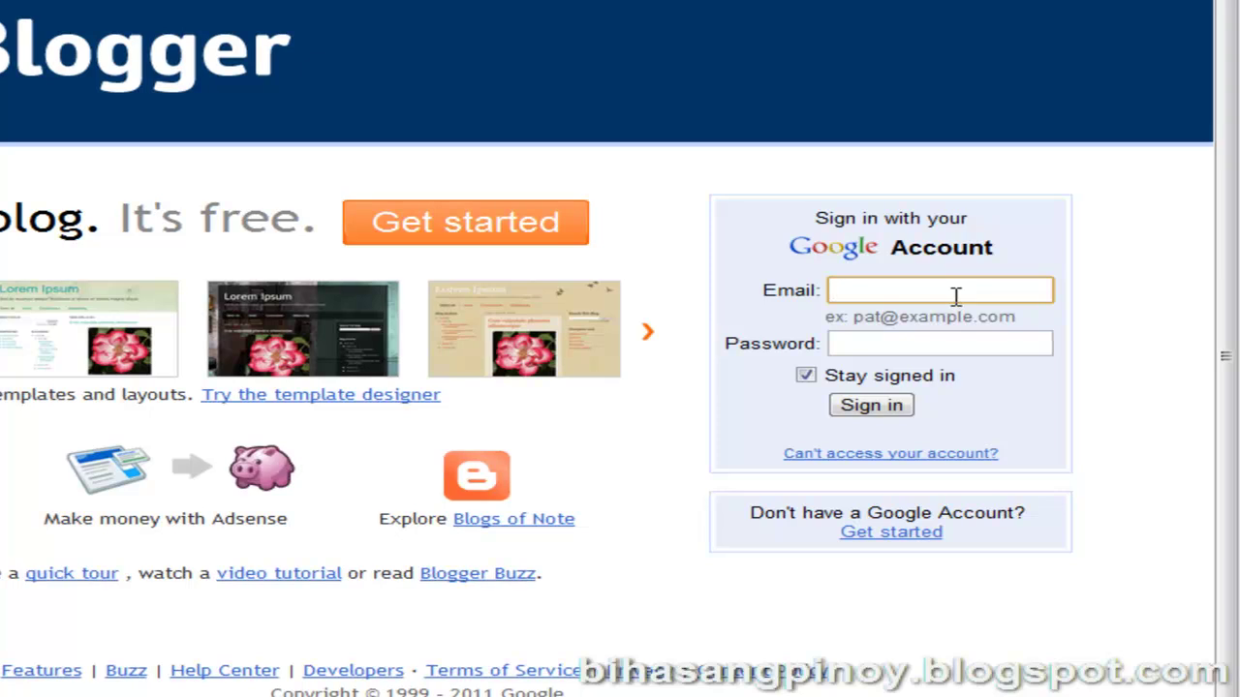
pyautogui.write('bi')
pyautogui.click(957, 317)
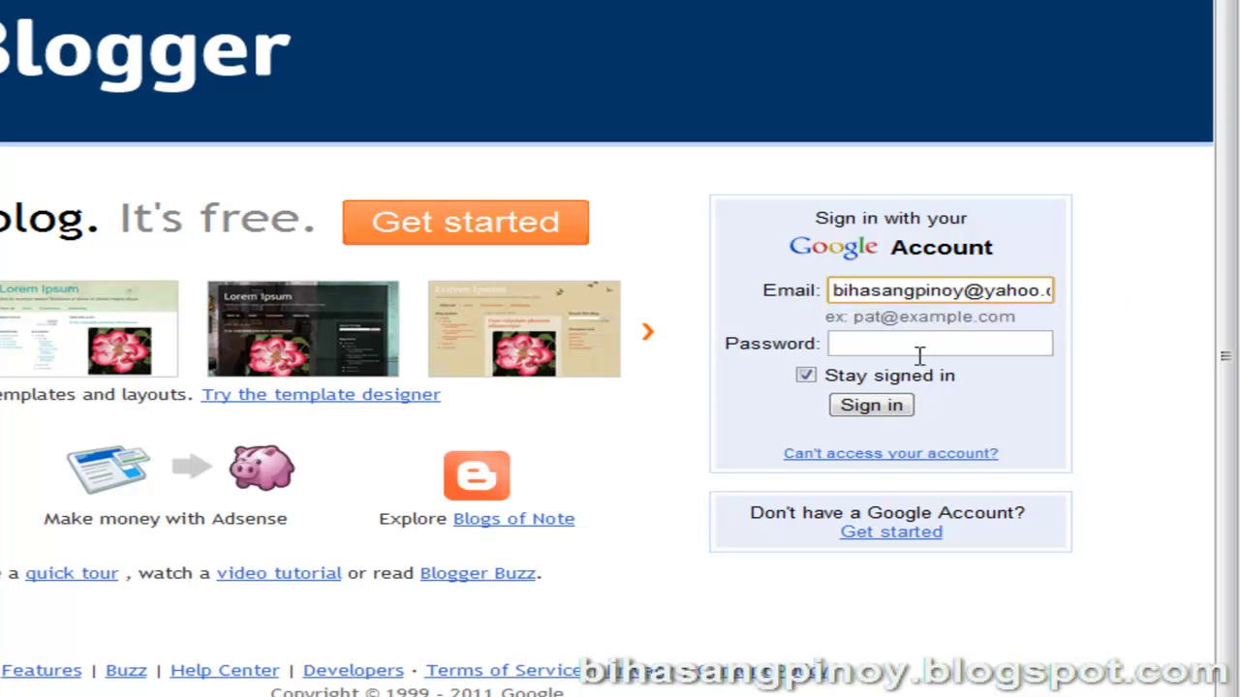
pyautogui.click(925, 348)
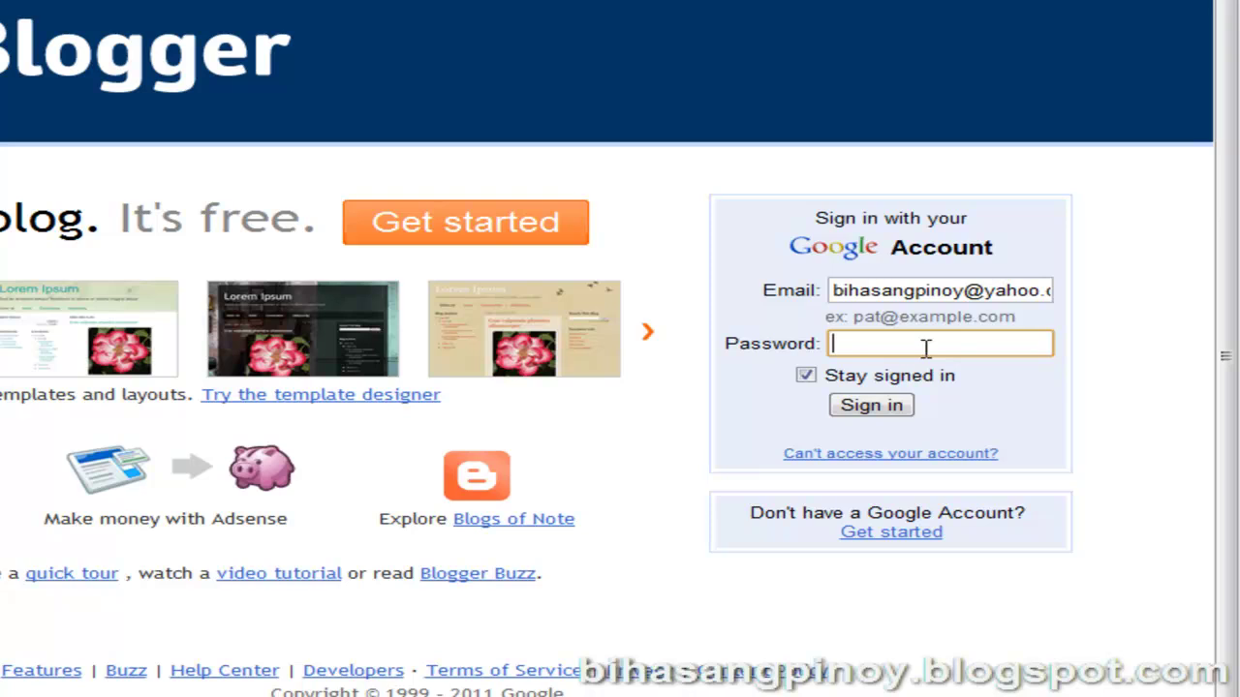
pyautogui.write('•••••••••')
pyautogui.click(891, 407)
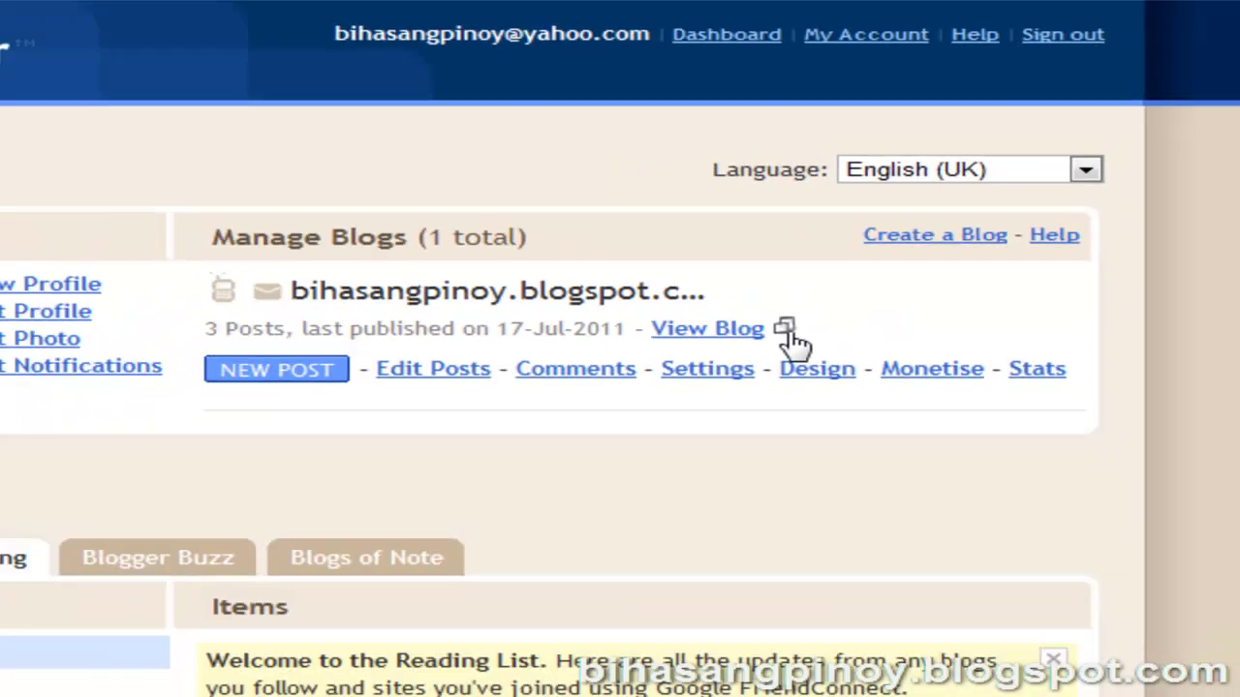
# Open the live blog from the dashboard, examine its post and the Yahoo and YouTube link sections, and dismiss the Windows color scheme prompt.
pyautogui.click(785, 329)
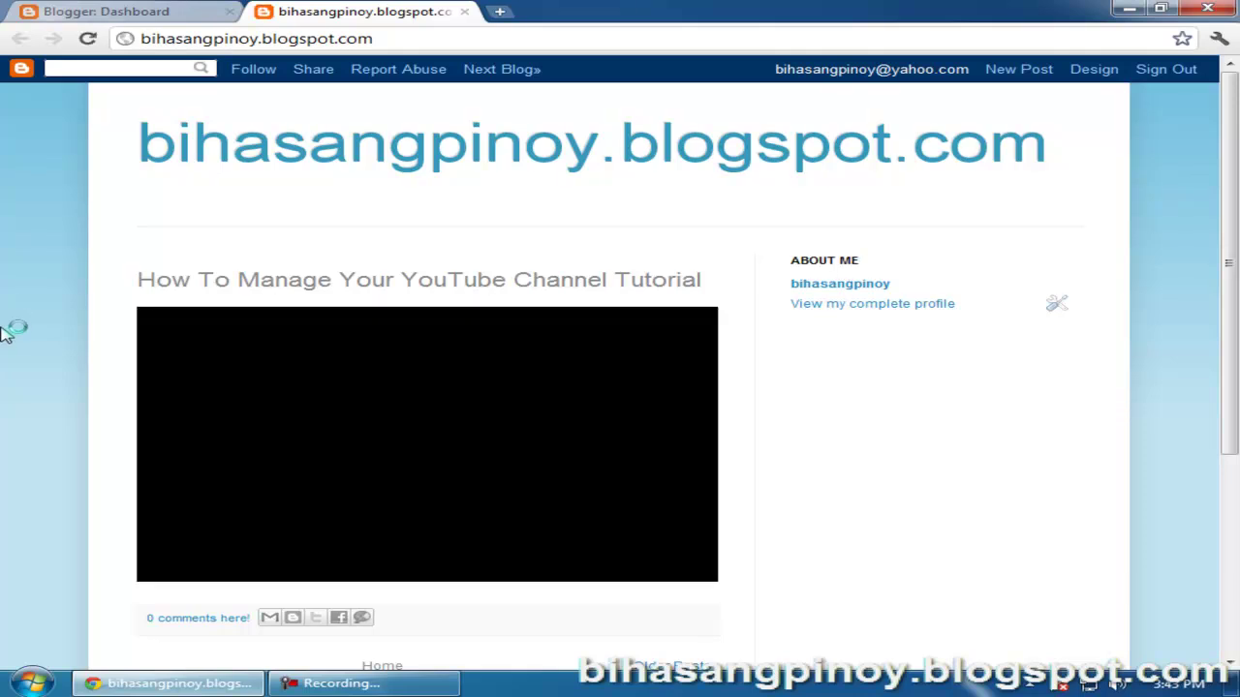
pyautogui.scroll(-3, 7, 333)
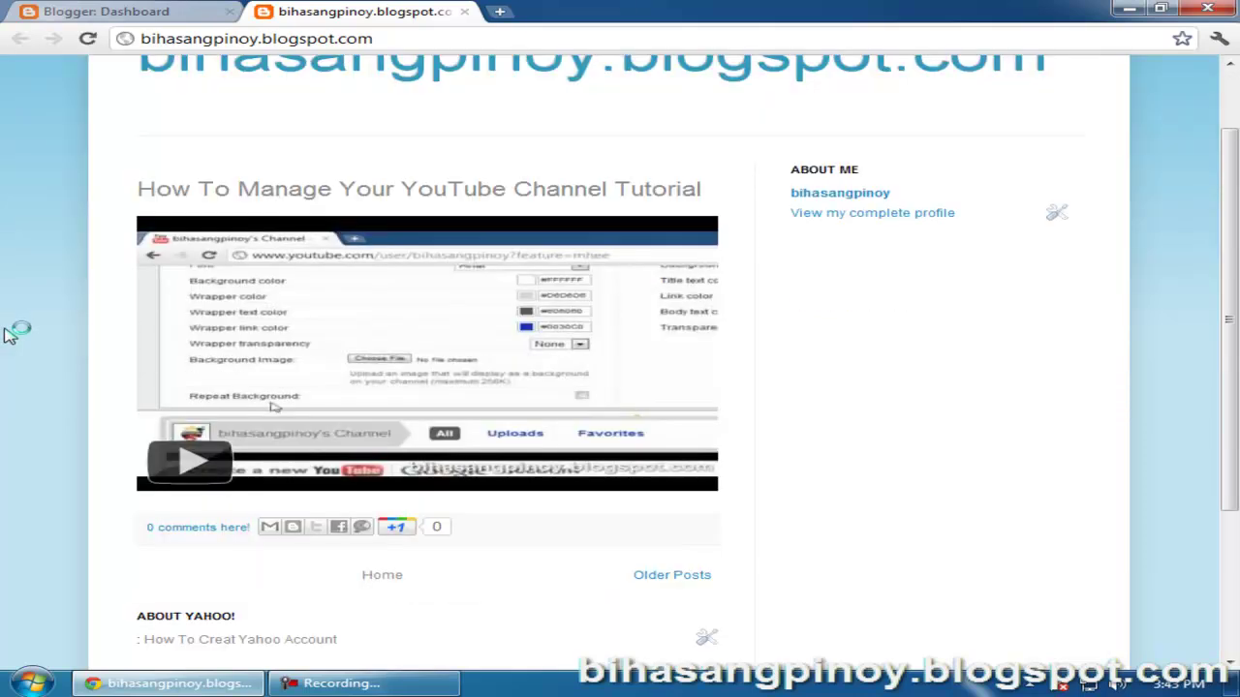
pyautogui.scroll(-1, 7, 335)
pyautogui.scroll(4, 7, 332)
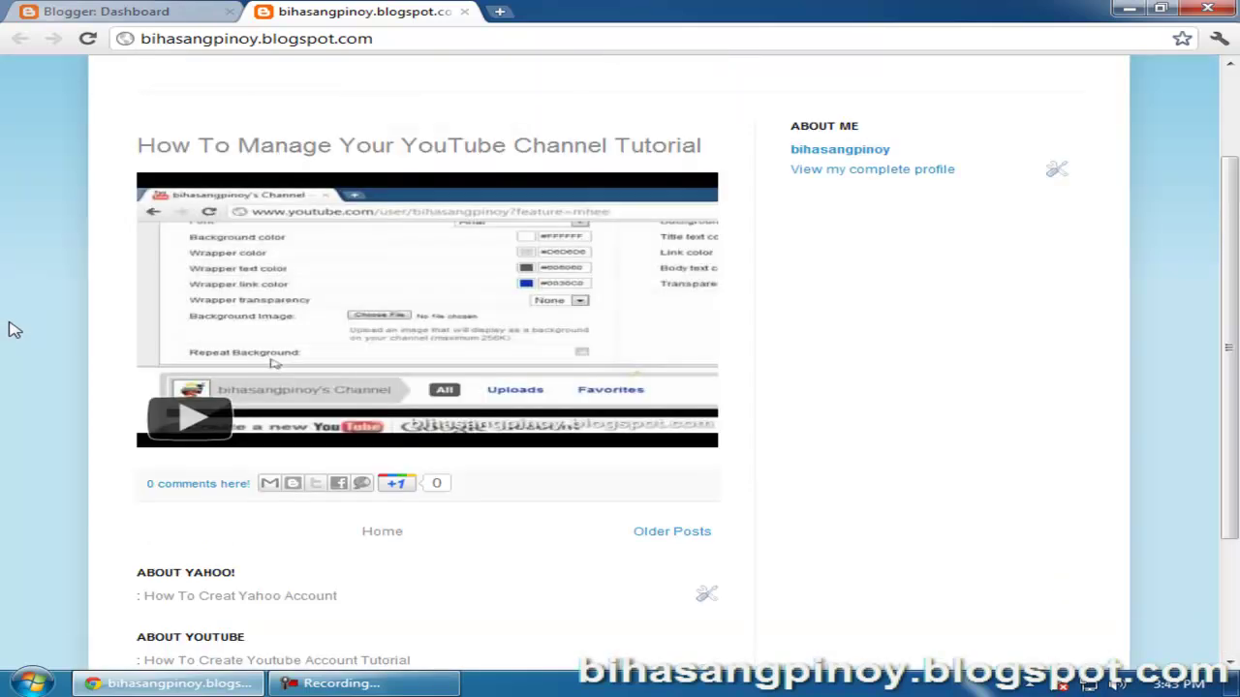
pyautogui.scroll(-3, 6, 332)
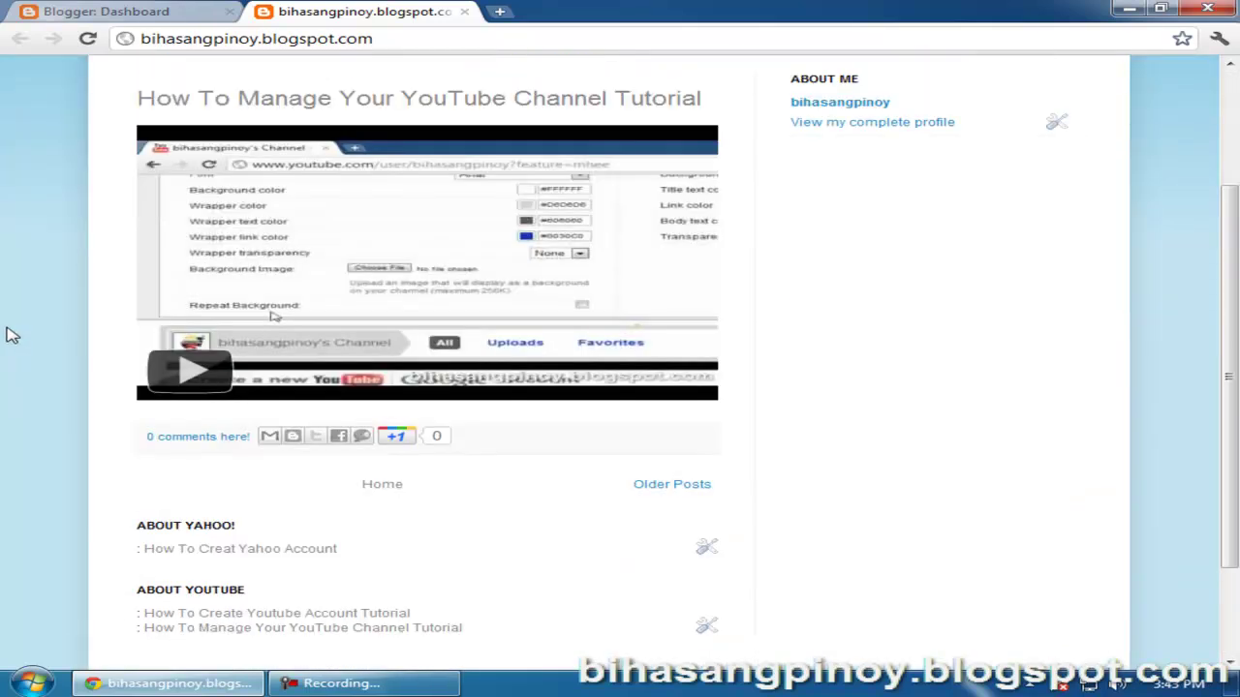
pyautogui.scroll(3, 10, 396)
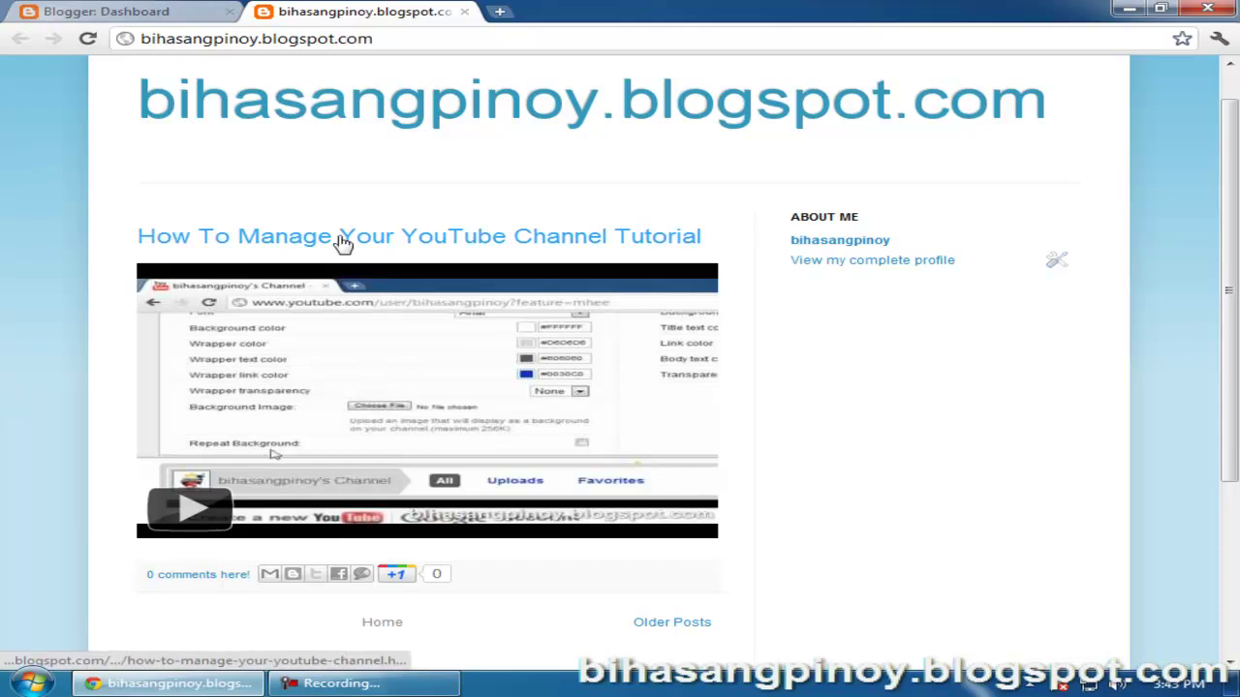
pyautogui.scroll(-3, 7, 391)
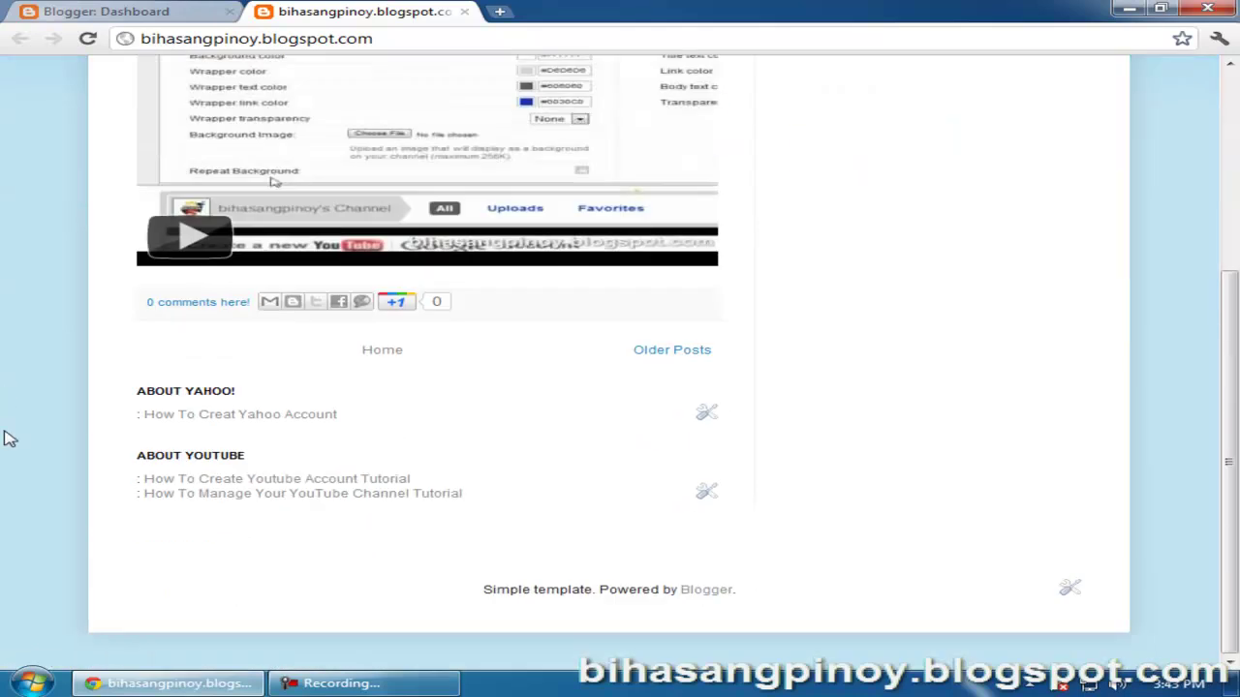
pyautogui.click(206, 495)
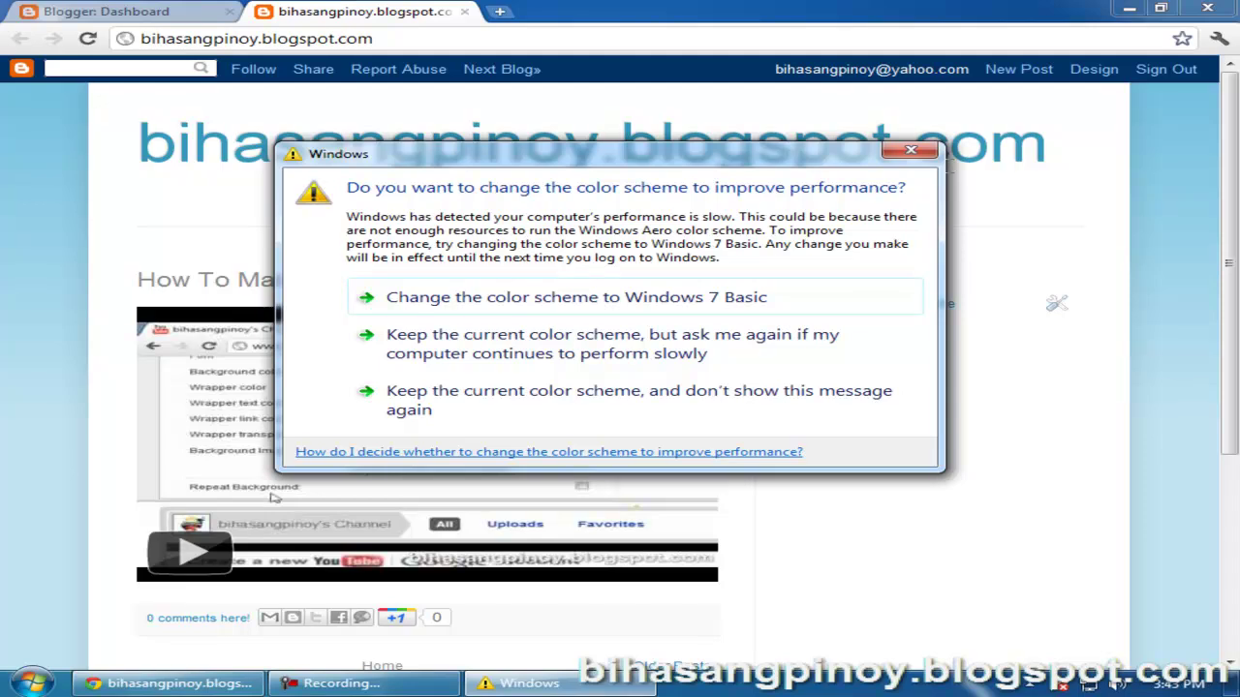
pyautogui.click(910, 150)
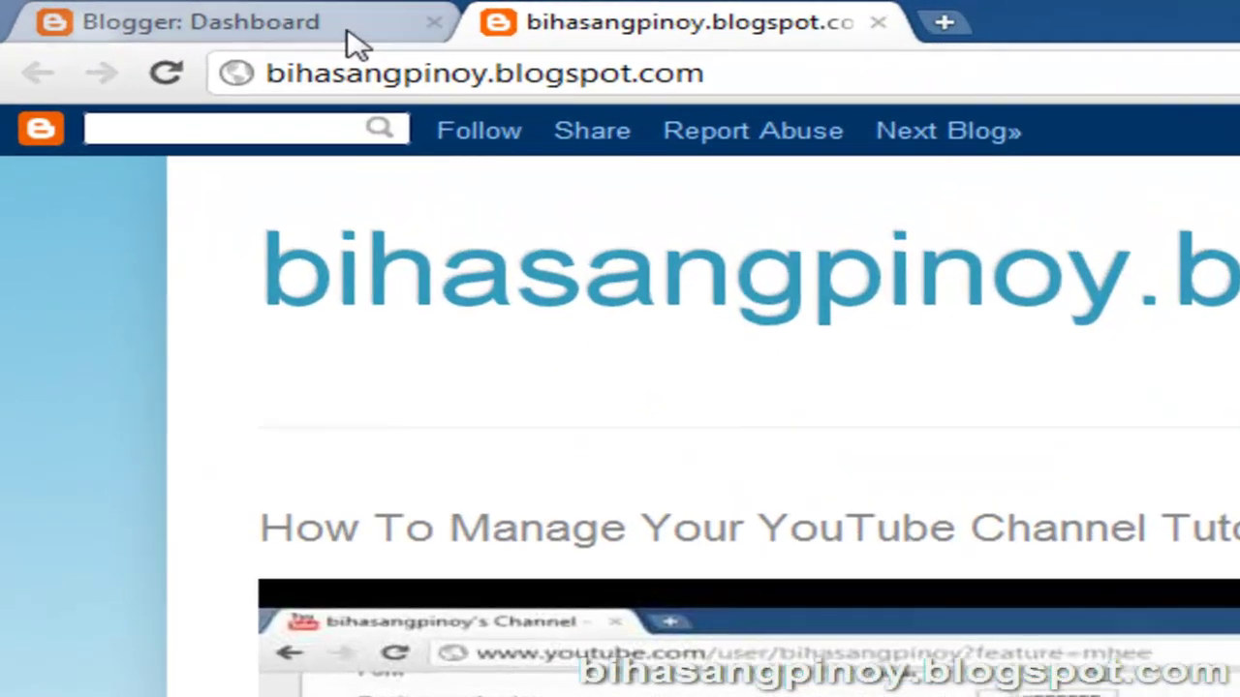
# Return to the Blogger dashboard and open the Template Designer from the blog's Design settings.
pyautogui.click(182, 13)
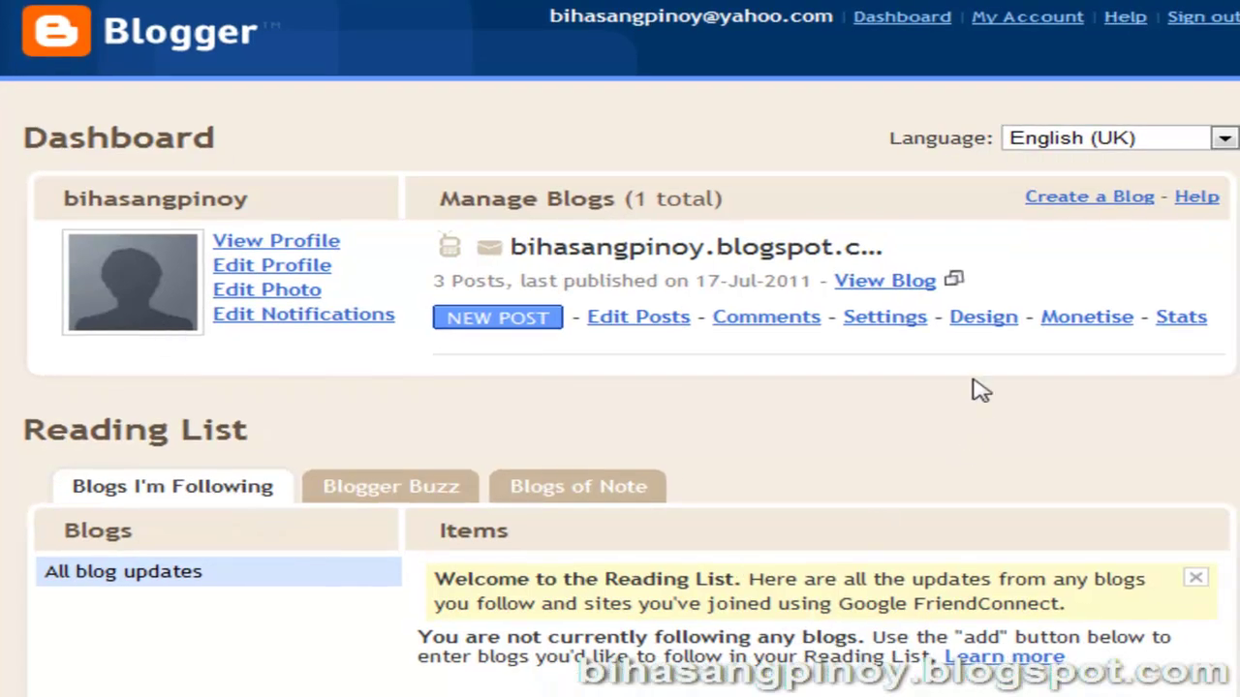
pyautogui.click(981, 325)
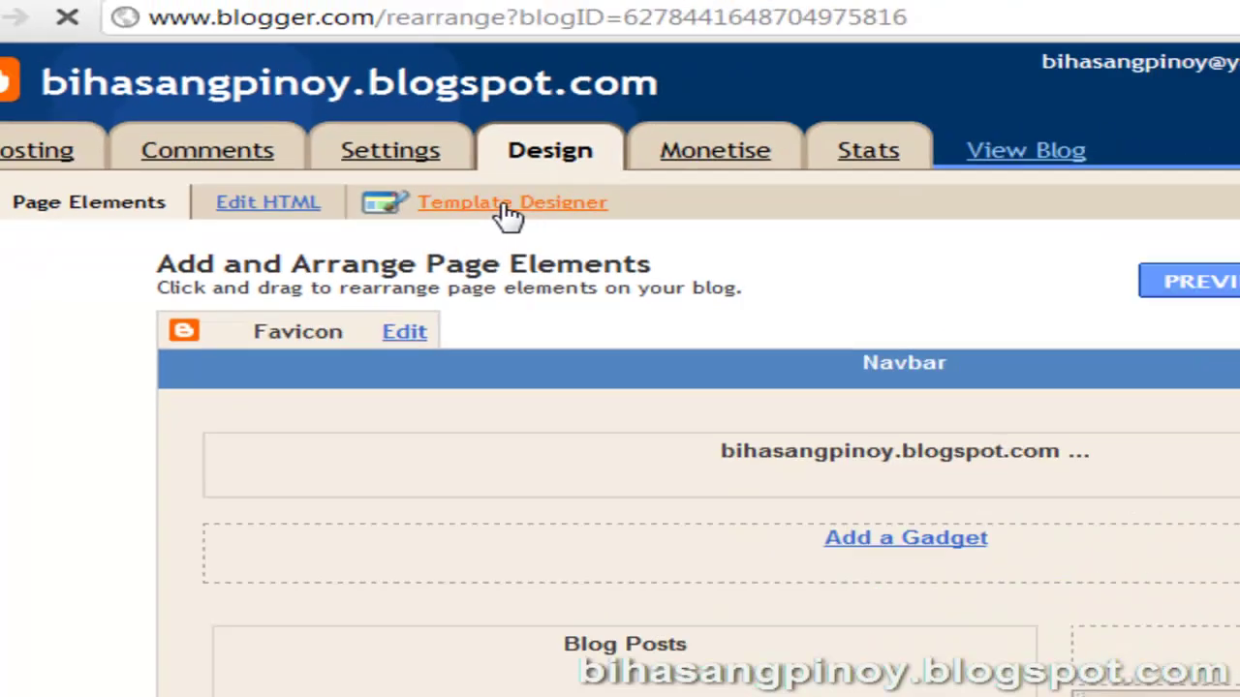
pyautogui.click(733, 279)
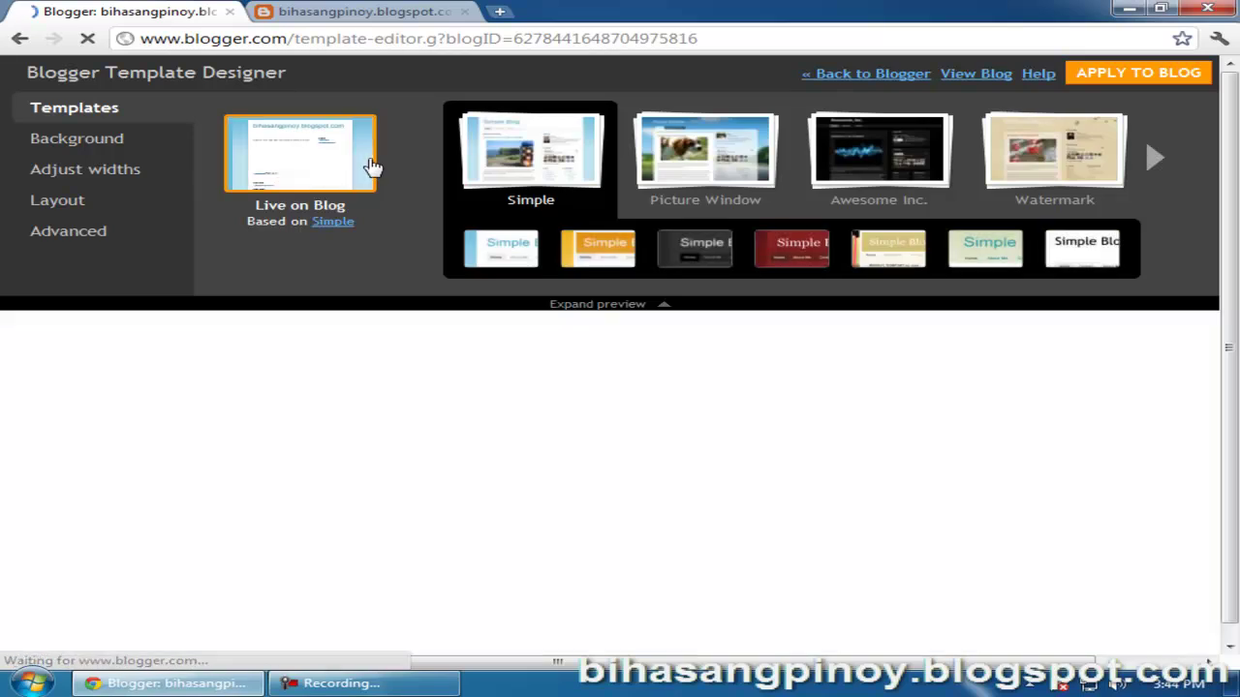
# Examine the live blog and the Template Designer's preview of the current Simple template, from the header down to the post footer.
pyautogui.click(380, 12)
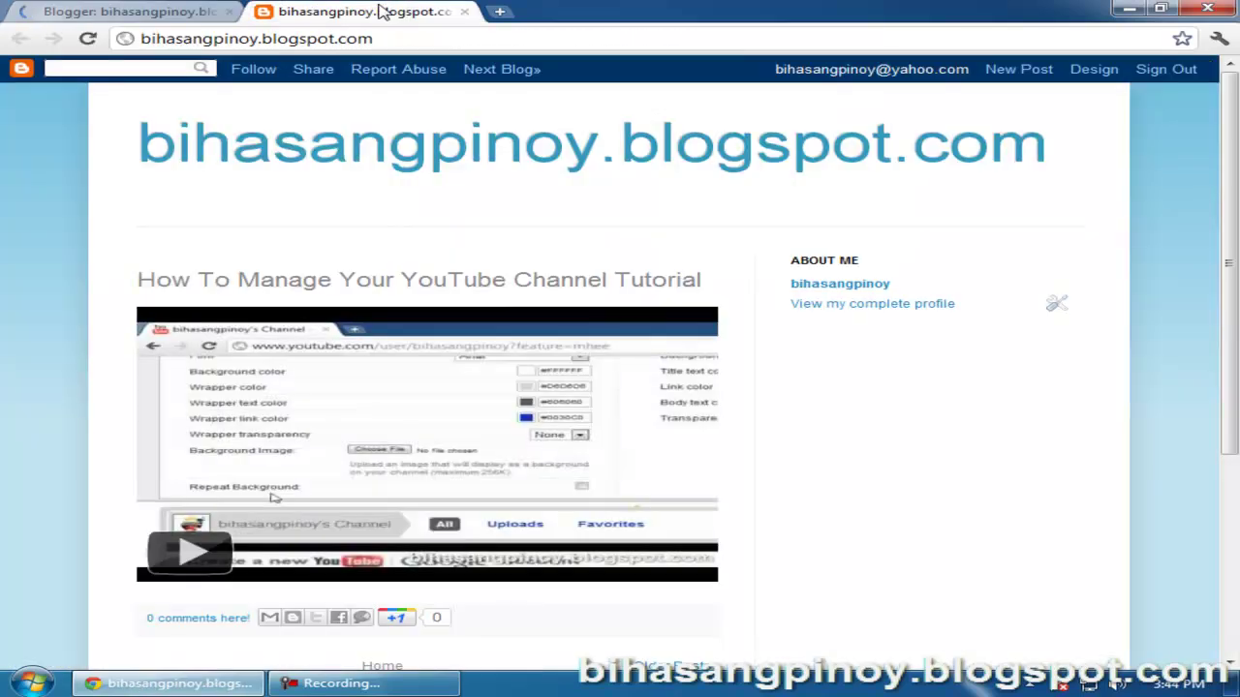
pyautogui.hotkey('ctrl', 'Tab')
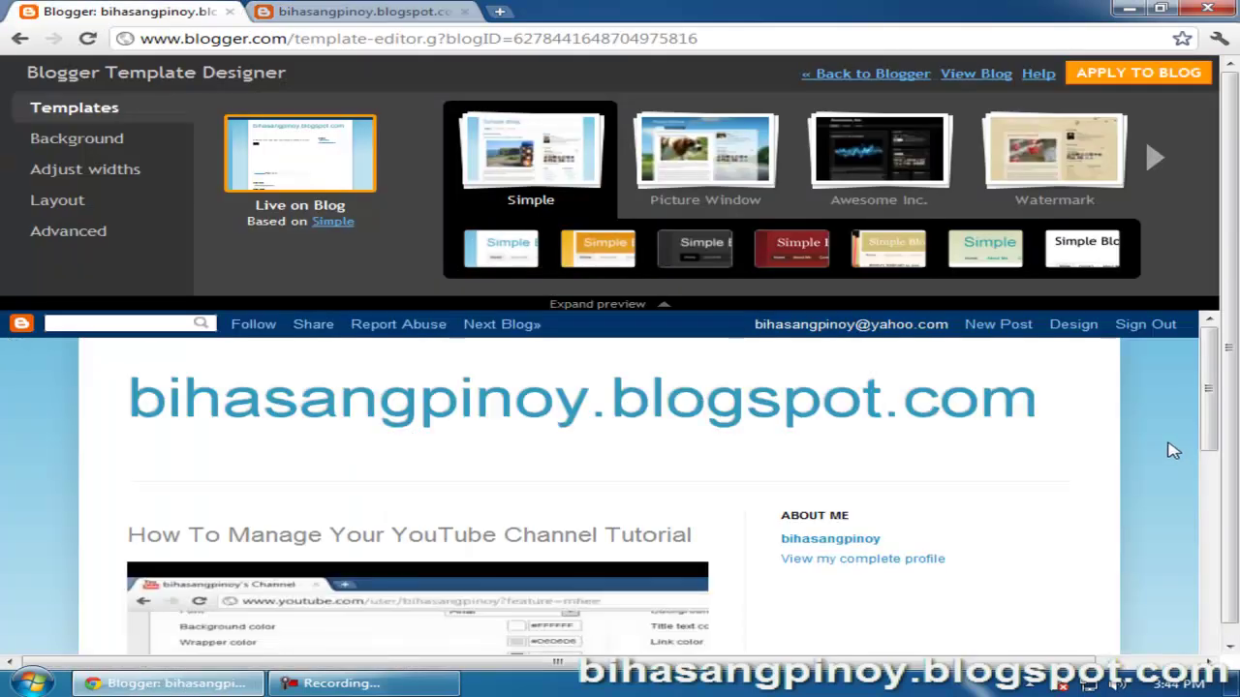
pyautogui.scroll(-2, 1170, 450)
pyautogui.scroll(-3, 1170, 450)
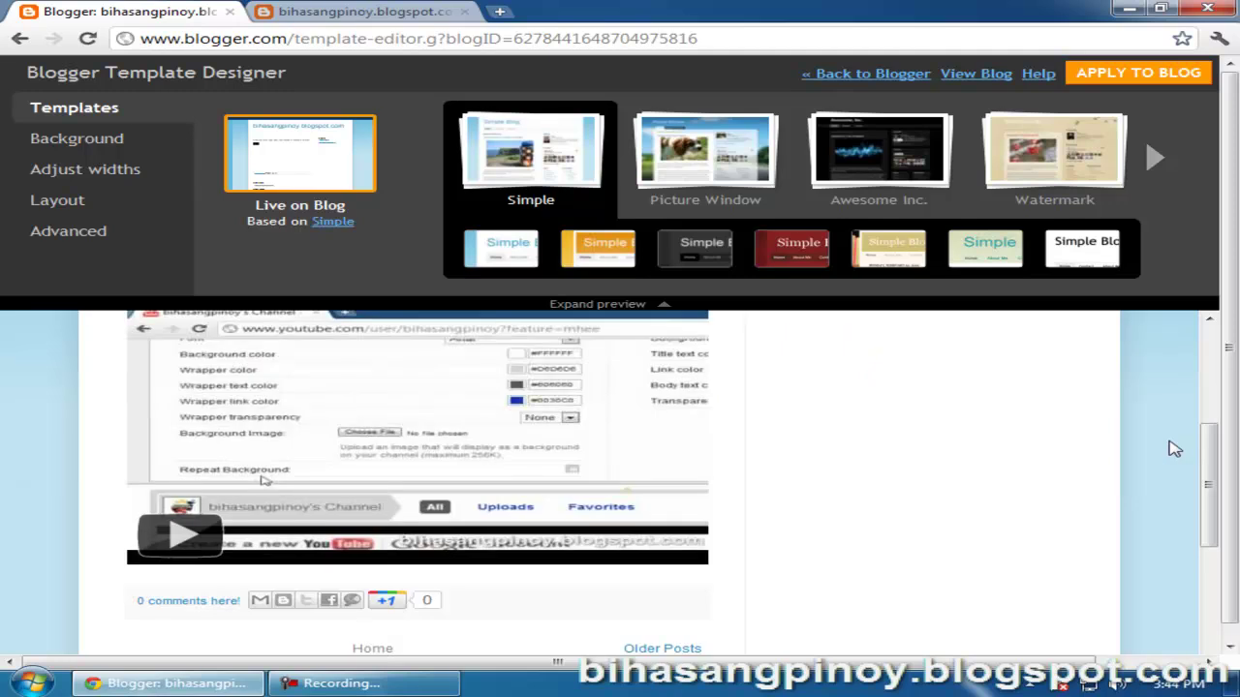
pyautogui.scroll(3, 1170, 450)
pyautogui.scroll(2, 1170, 449)
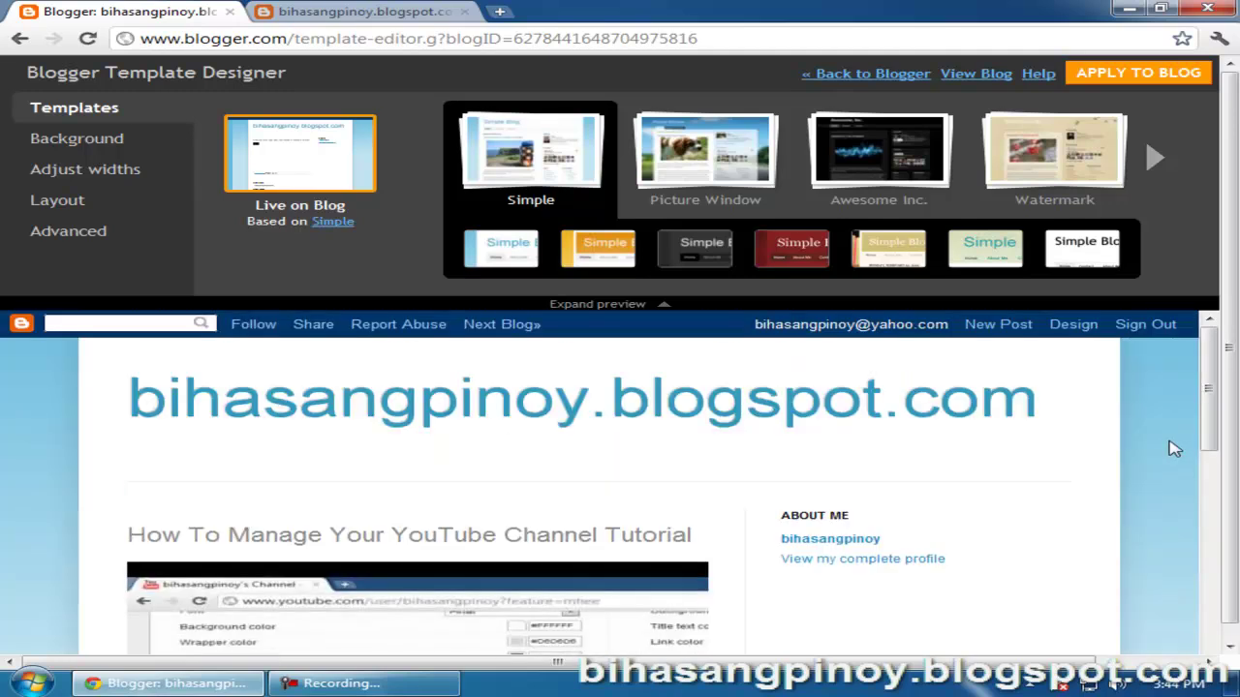
pyautogui.scroll(-2, 1170, 450)
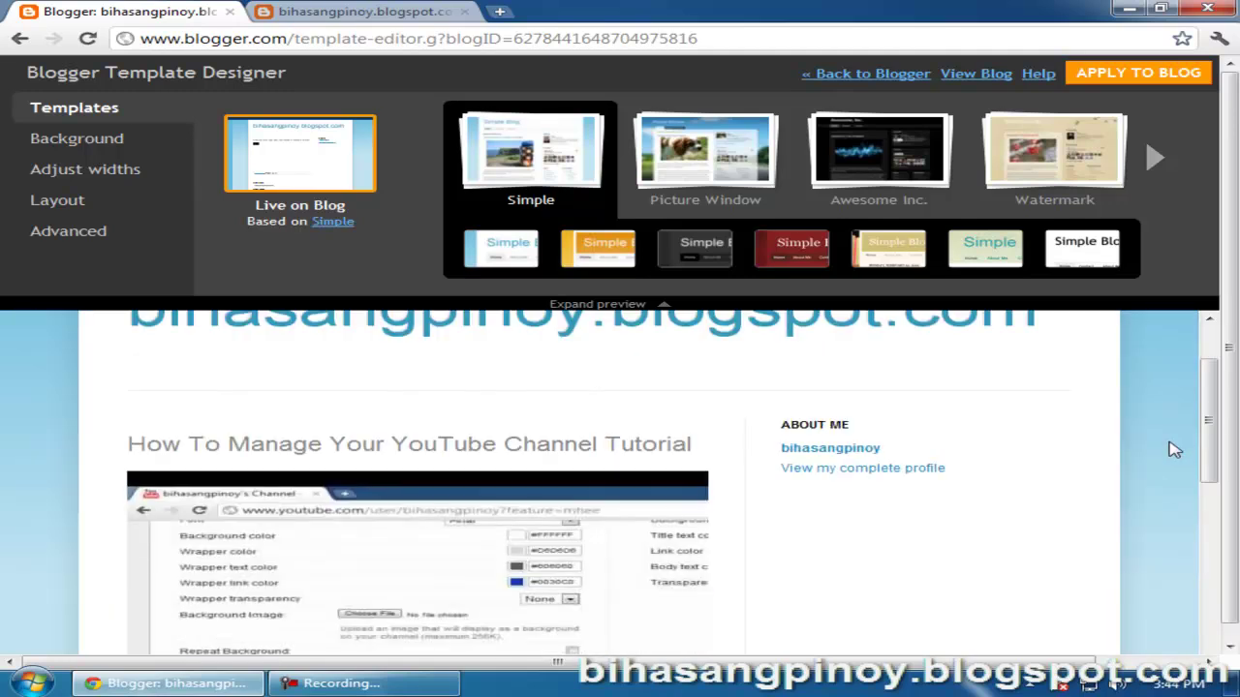
pyautogui.scroll(-4, 1172, 452)
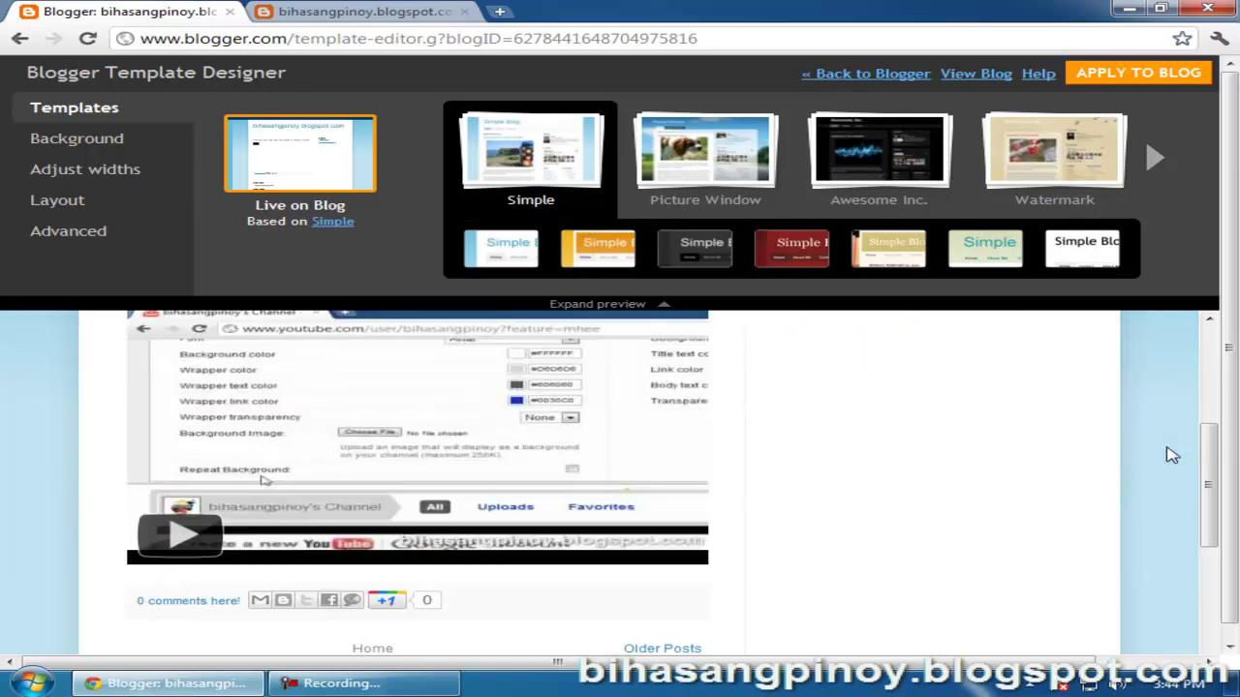
pyautogui.scroll(4, 1170, 454)
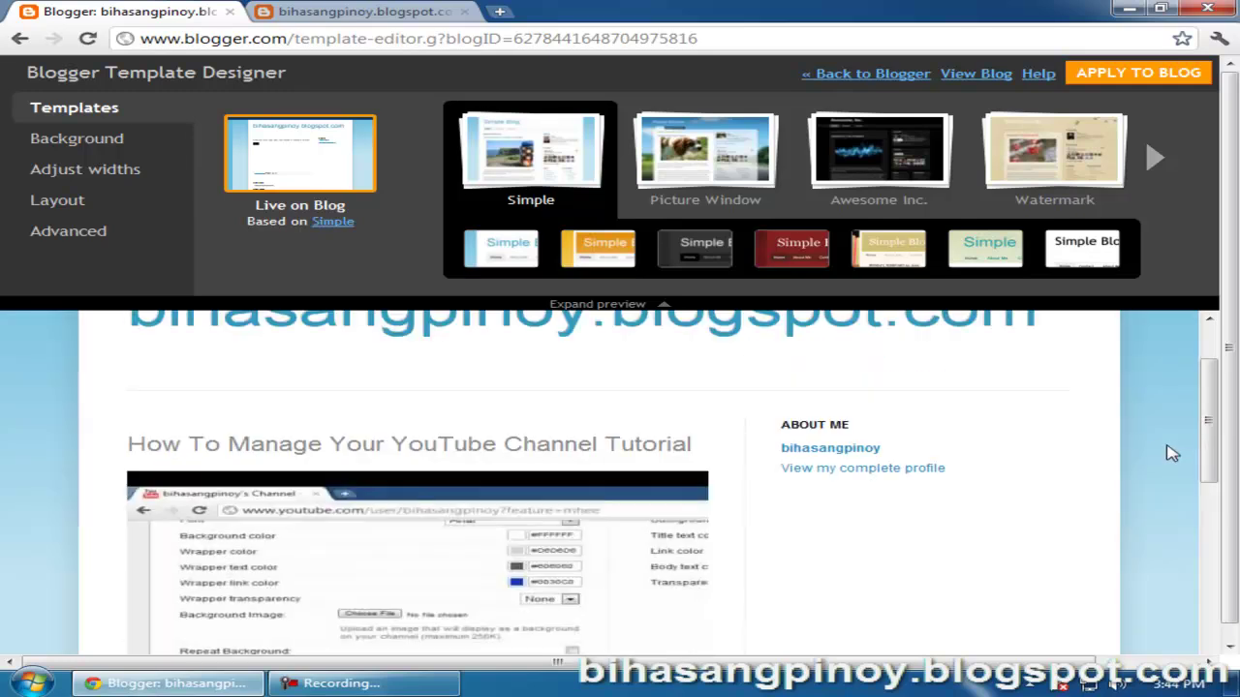
pyautogui.scroll(2, 1169, 452)
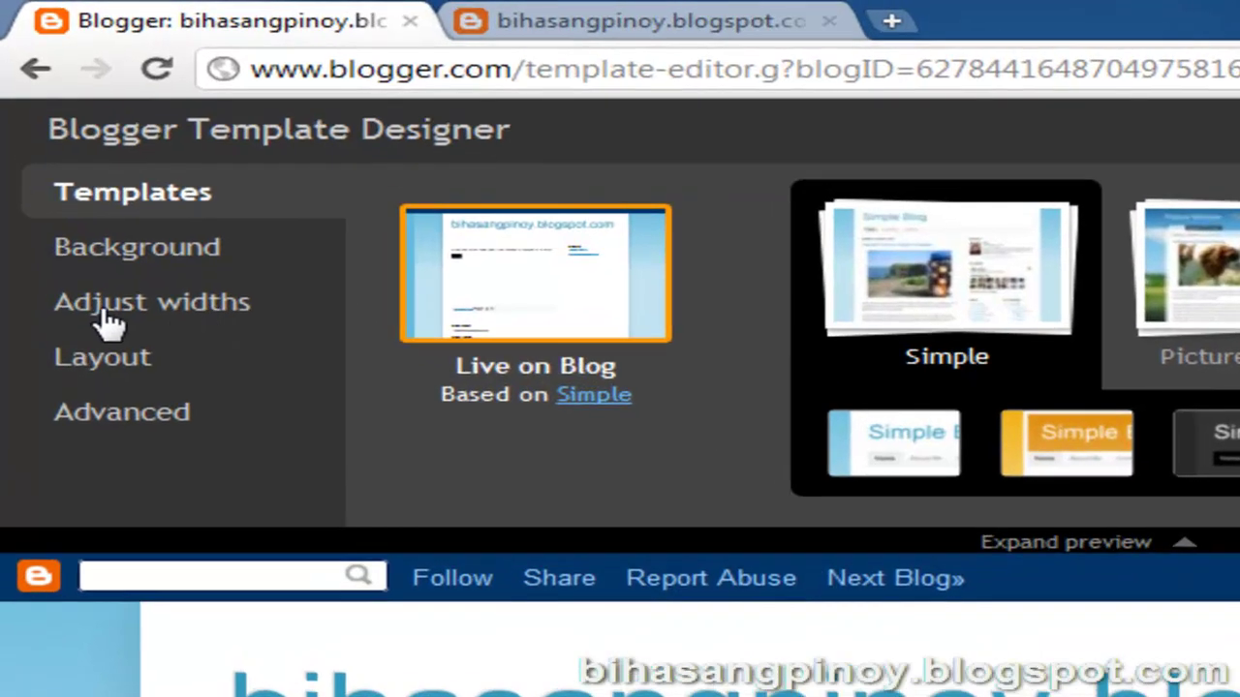
# Adjust the template's widths so that the entire blog is 930 px wide.
pyautogui.click(109, 319)
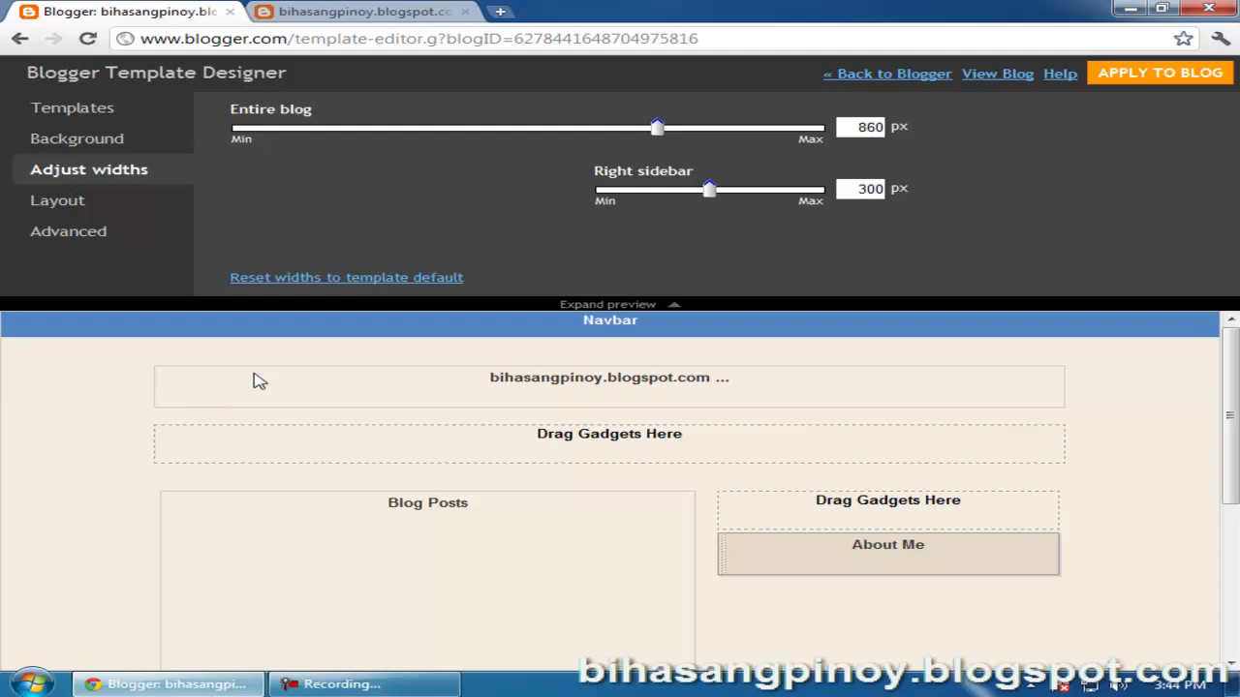
pyautogui.click(658, 128)
pyautogui.moveTo(667, 133); pyautogui.dragTo(772, 163)
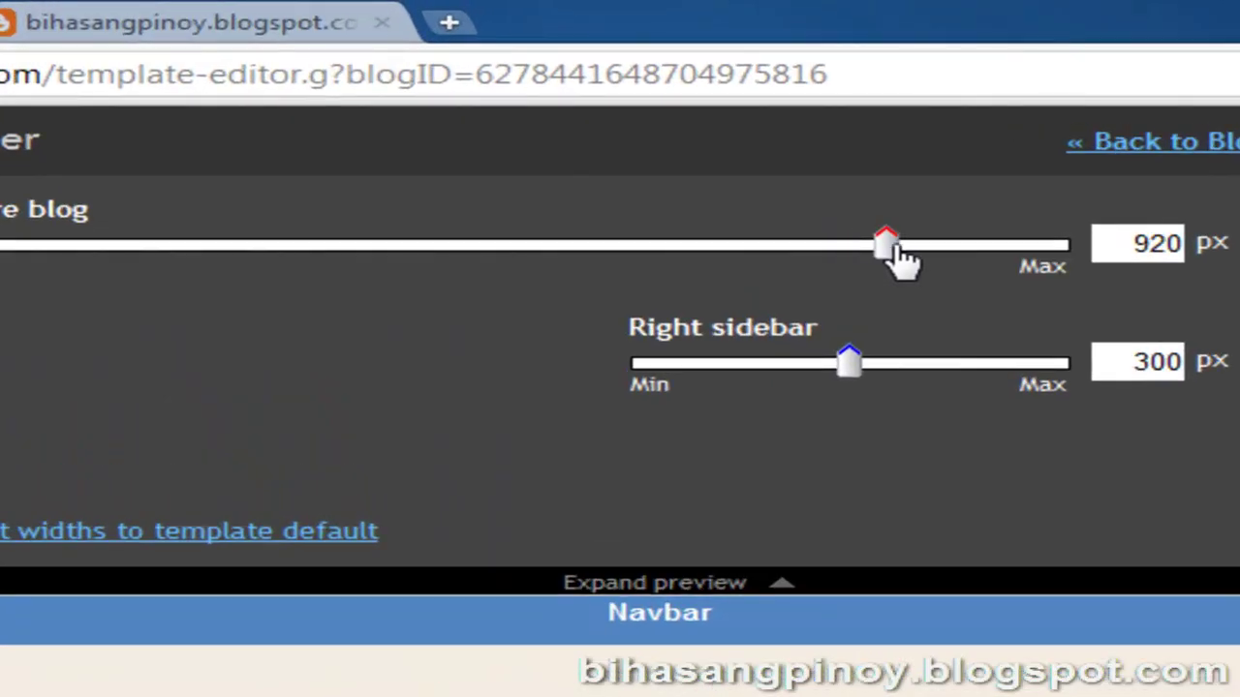
pyautogui.moveTo(897, 250); pyautogui.dragTo(914, 249)
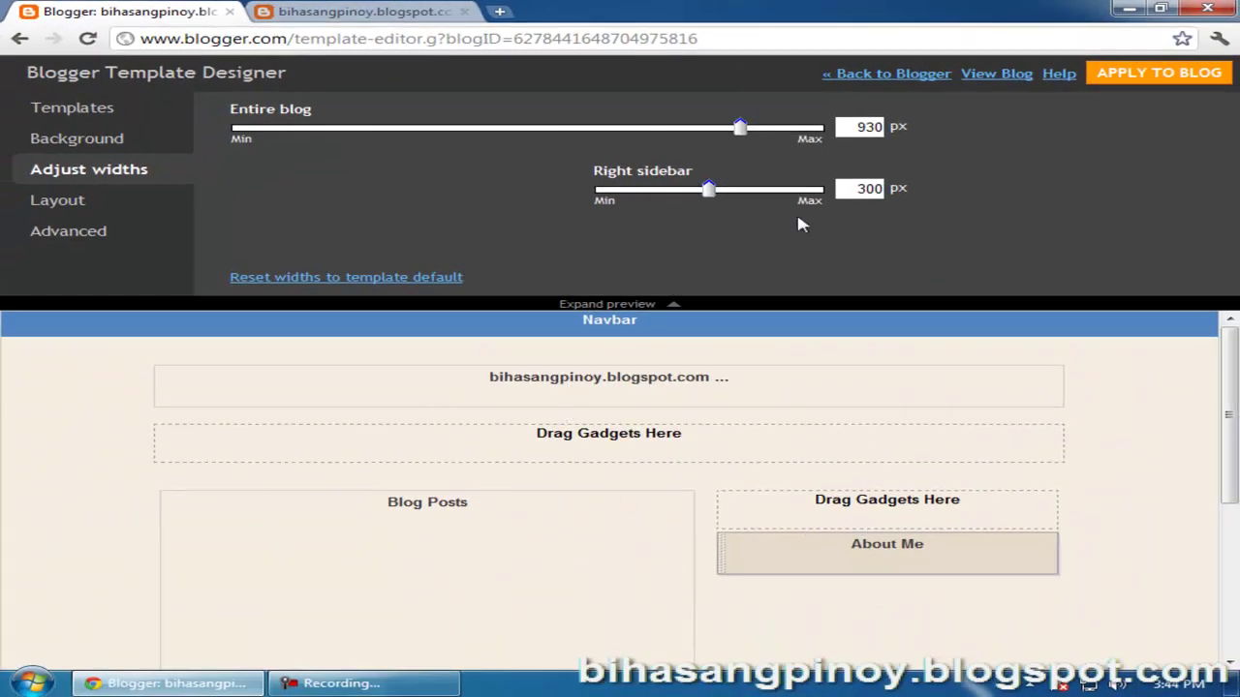
pyautogui.moveTo(748, 133)
pyautogui.mouseDown()
pyautogui.moveTo(584, 161)
pyautogui.moveTo(429, 158)
pyautogui.moveTo(803, 153)
pyautogui.moveTo(739, 152)
pyautogui.mouseUp()
# Set the right sidebar's width to 360 px and dismiss the Windows prompt.
pyautogui.scroll(-2, 921, 498)
pyautogui.scroll(1, 921, 494)
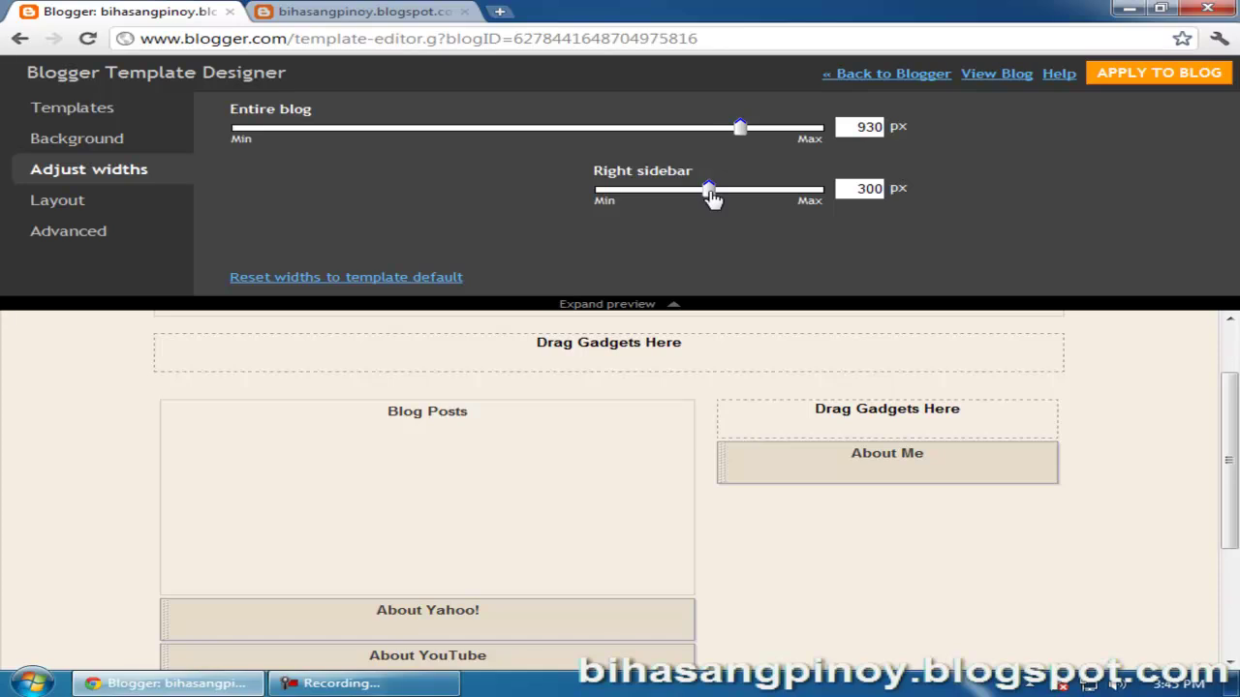
pyautogui.moveTo(752, 197); pyautogui.dragTo(791, 202)
pyautogui.moveTo(550, 202); pyautogui.dragTo(742, 204)
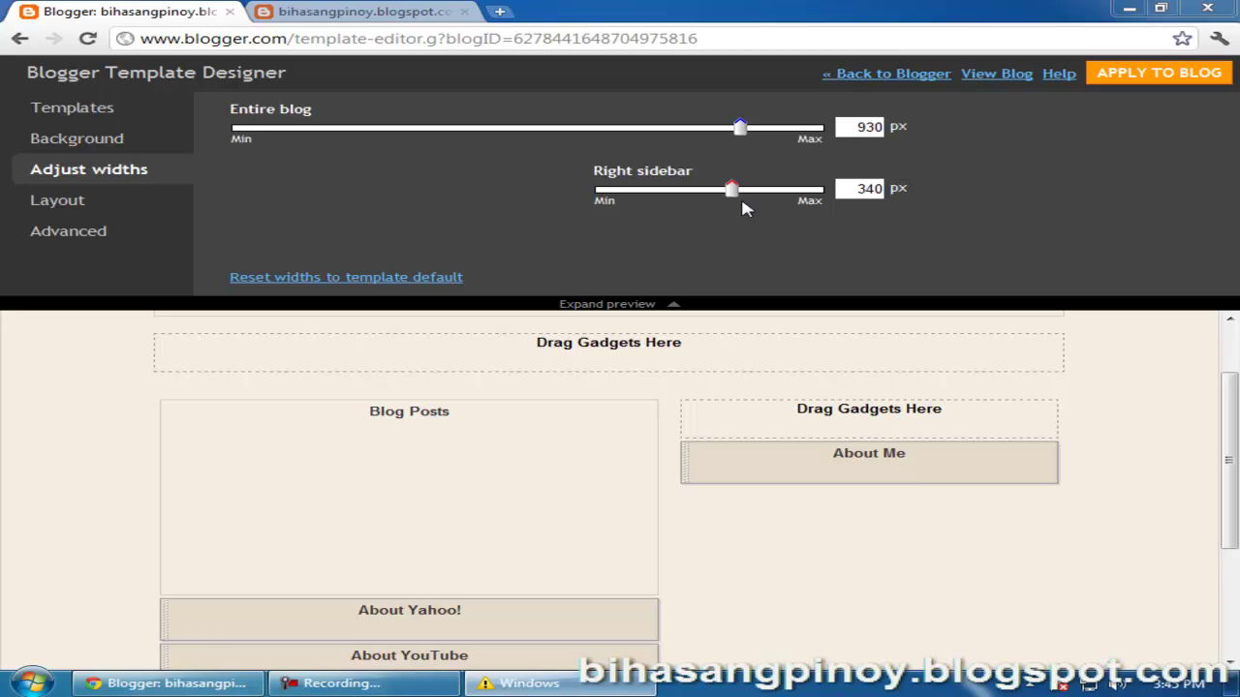
pyautogui.click(925, 155)
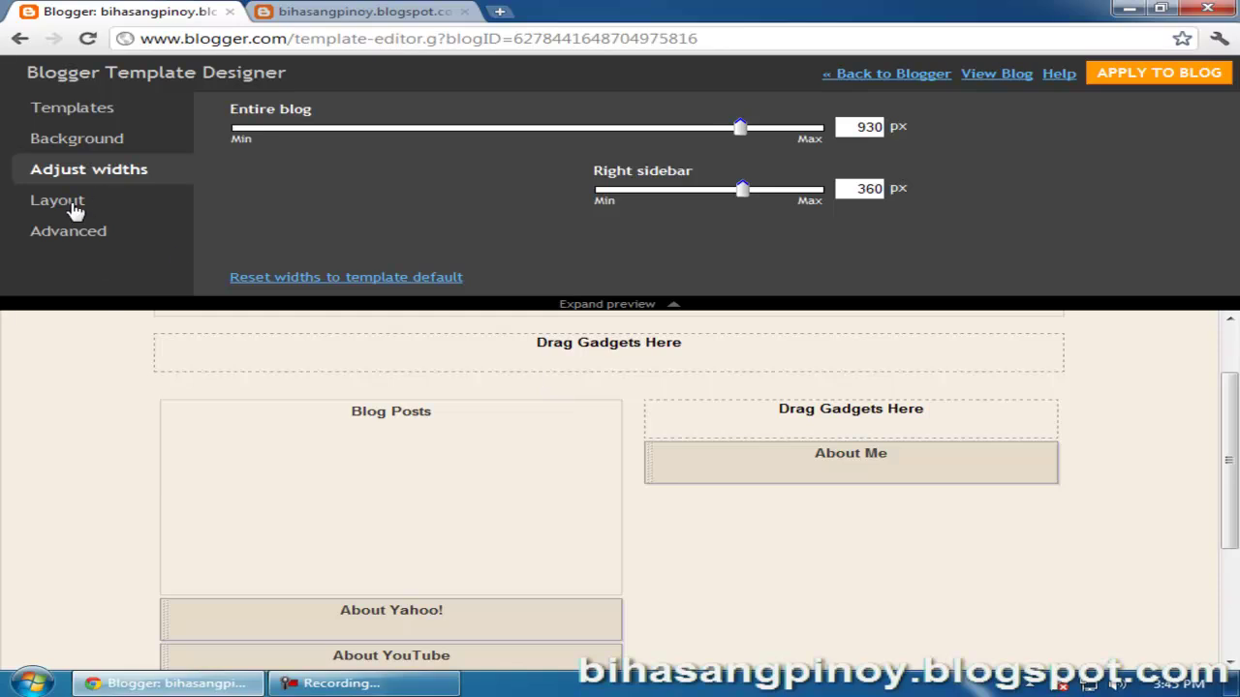
# Return to the template choices, examine the widened blog from header to footer in the preview, and expand the preview.
pyautogui.click(92, 115)
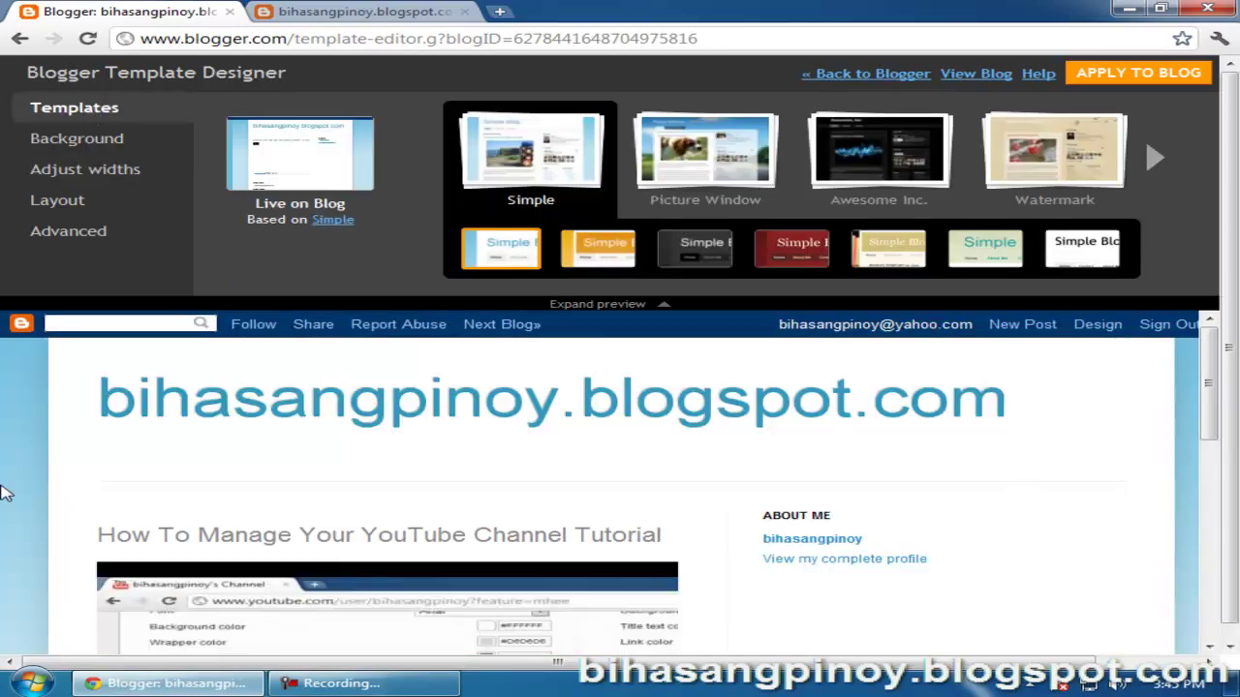
pyautogui.scroll(-5, 5, 494)
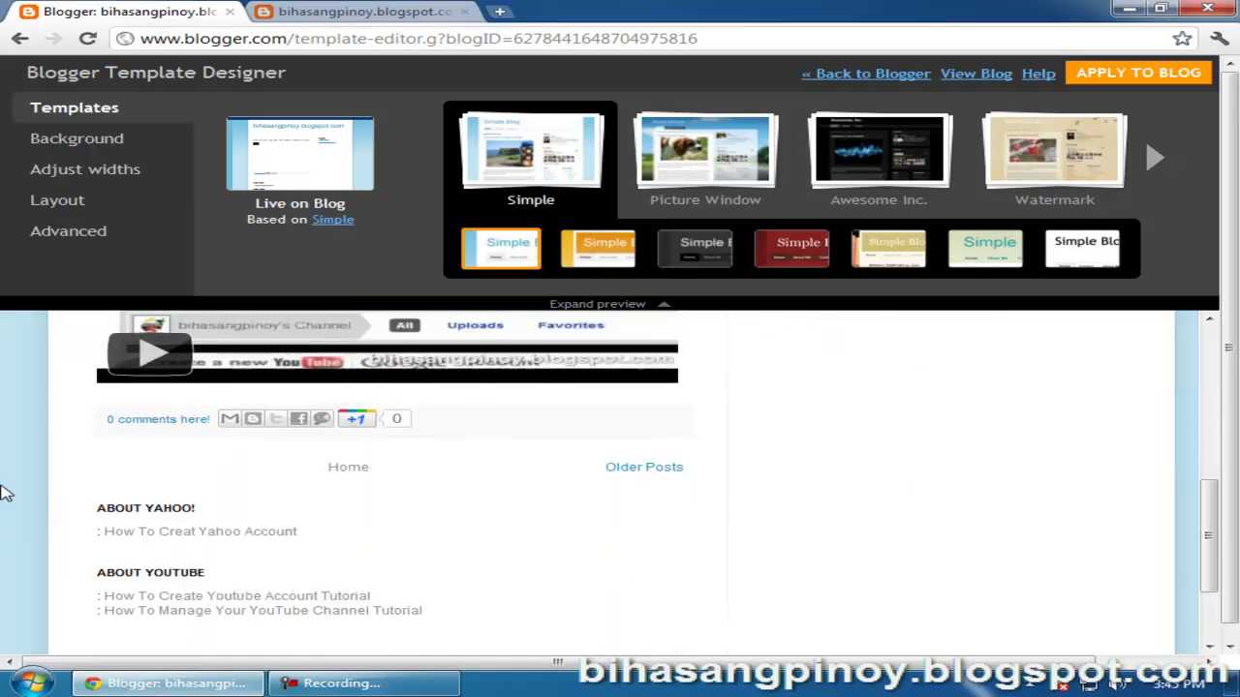
pyautogui.scroll(3, 5, 494)
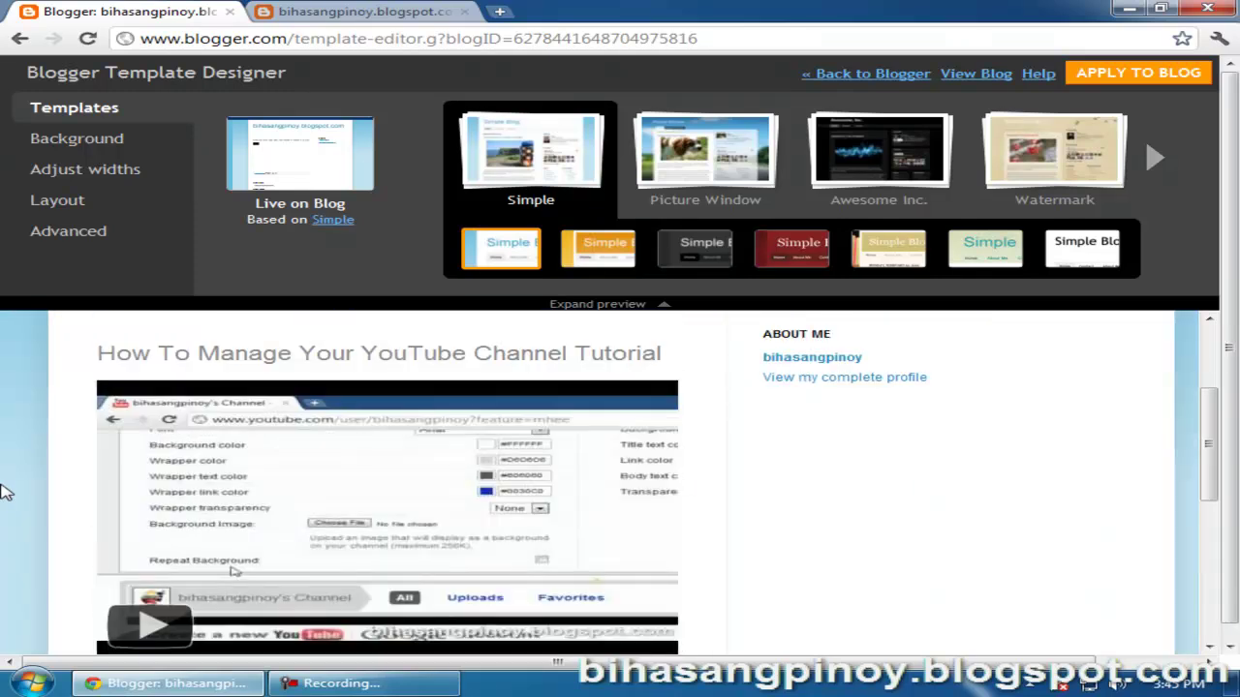
pyautogui.scroll(2, 4, 494)
pyautogui.scroll(-2, 5, 498)
pyautogui.scroll(-5, 5, 499)
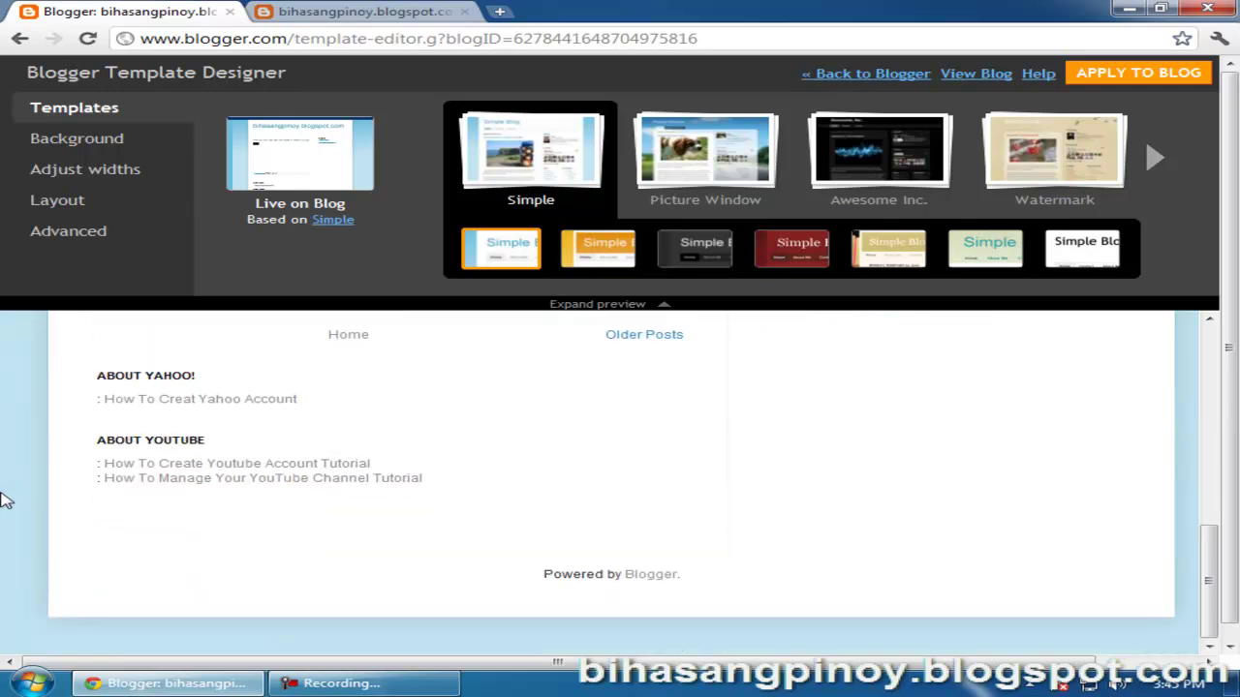
pyautogui.scroll(5, 5, 497)
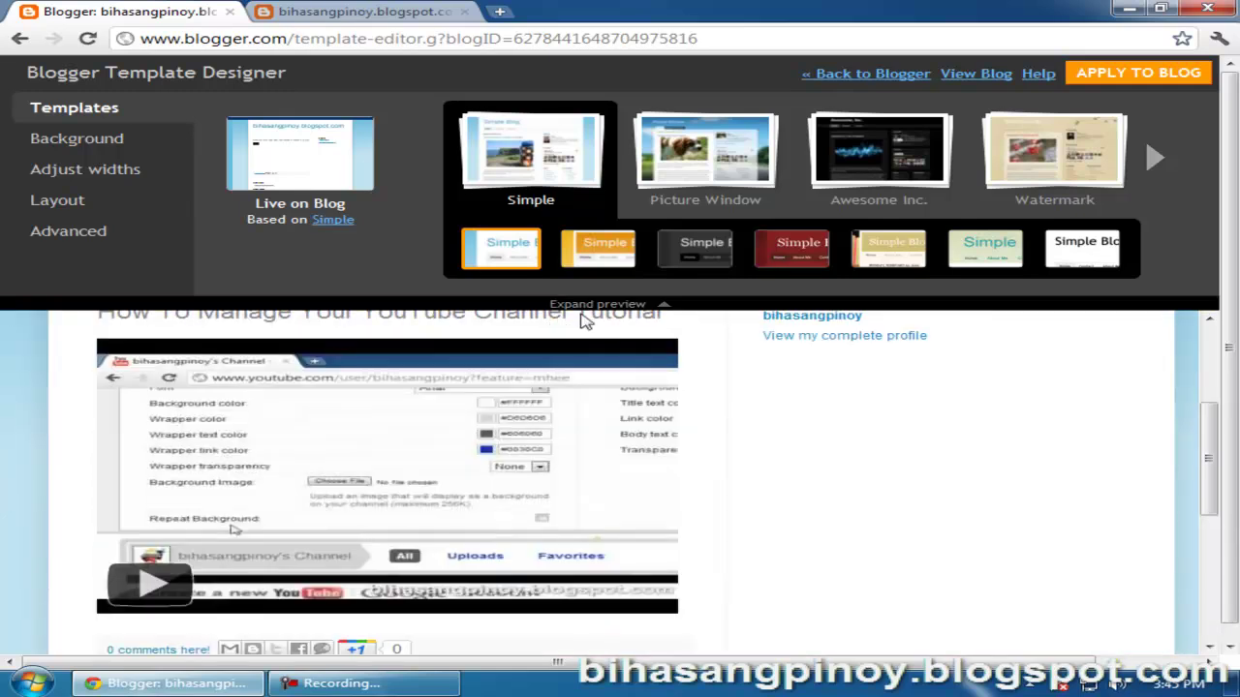
pyautogui.click(596, 306)
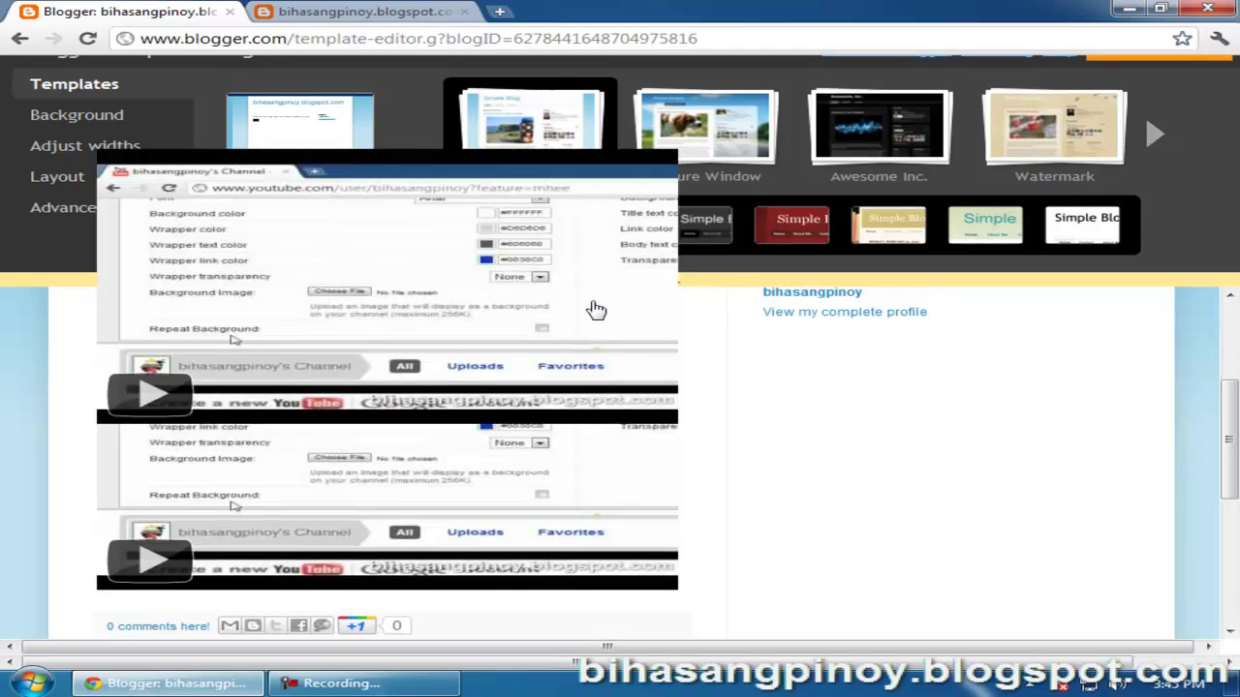
# Bring the design controls back, select the Live on Blog template and open its advanced settings.
pyautogui.scroll(3, 959, 400)
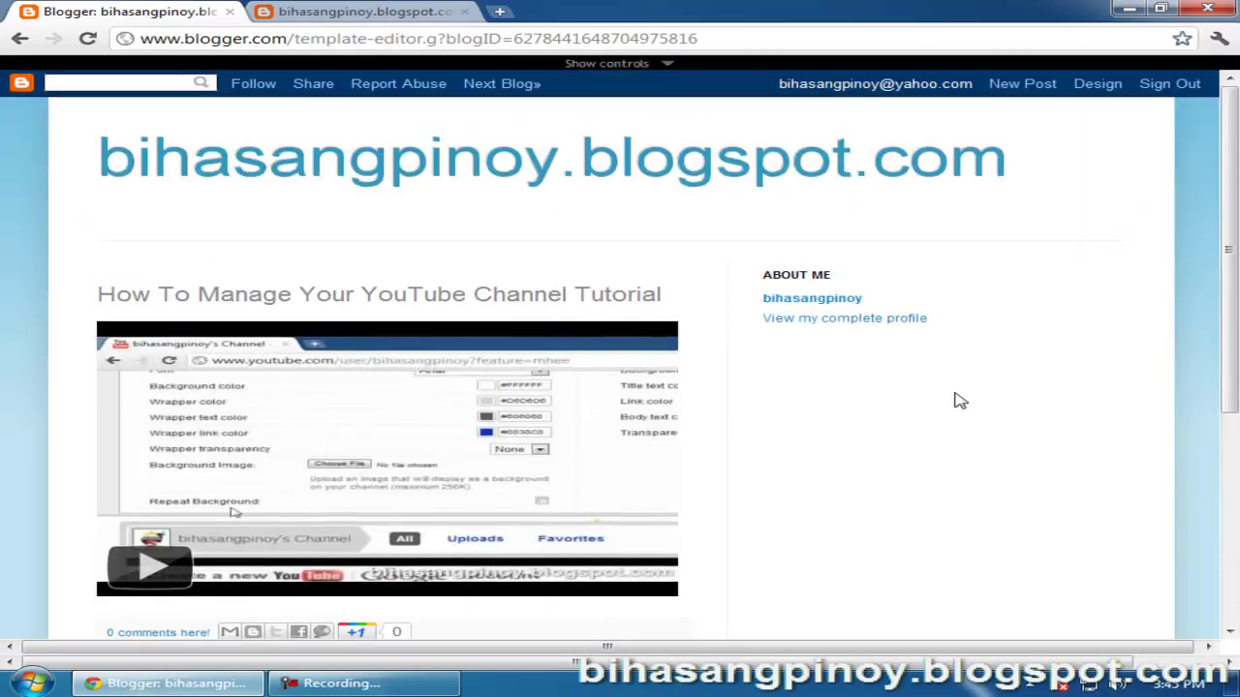
pyautogui.click(628, 65)
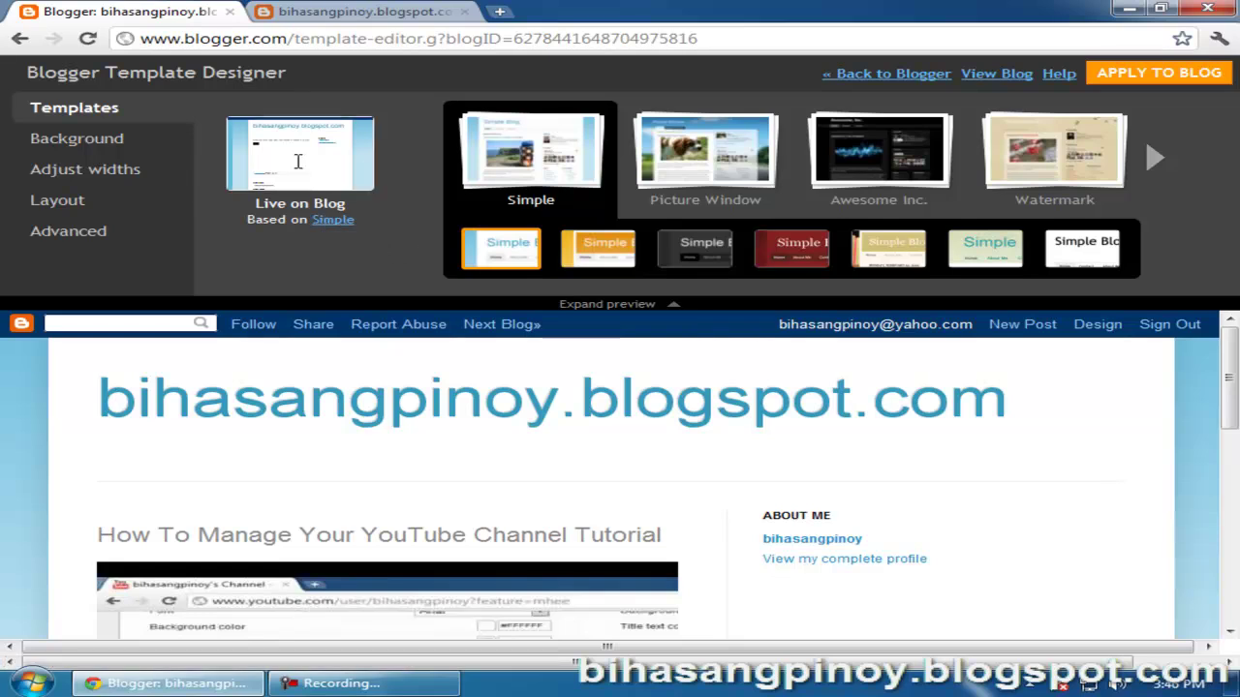
pyautogui.click(299, 170)
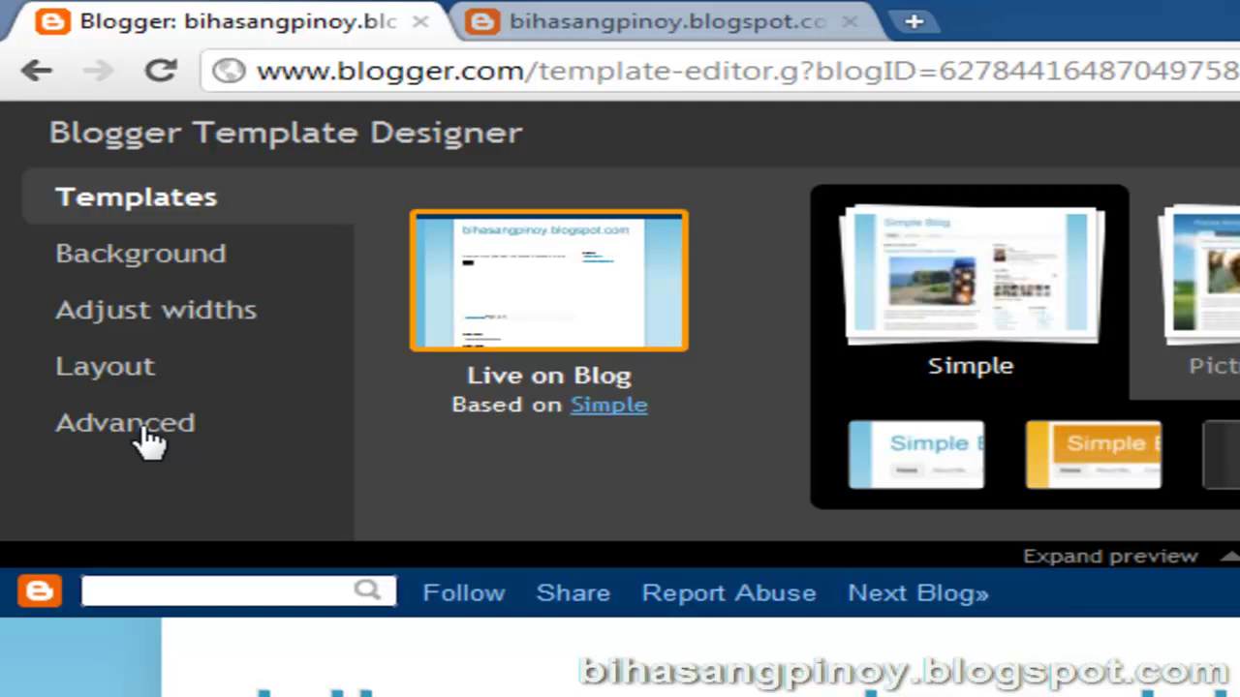
pyautogui.click(145, 426)
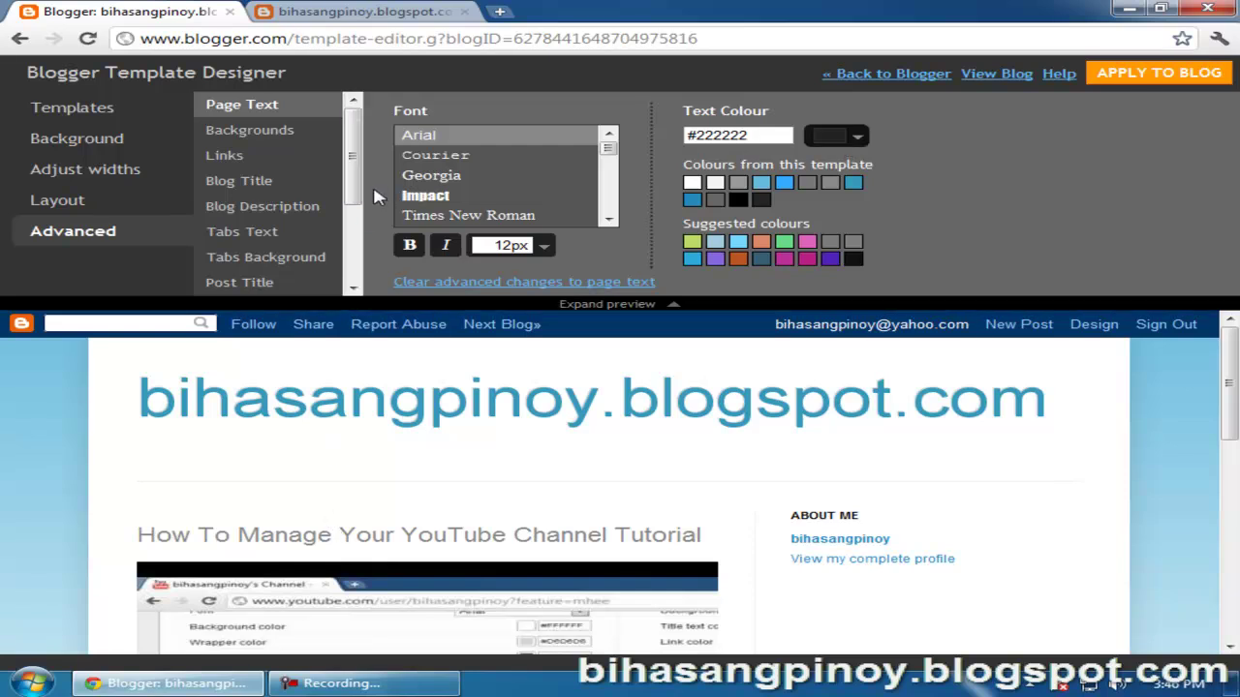
# Look through the advanced settings for backgrounds and links, dismiss the Windows prompt, and open the blog title settings.
pyautogui.click(289, 136)
pyautogui.click(273, 161)
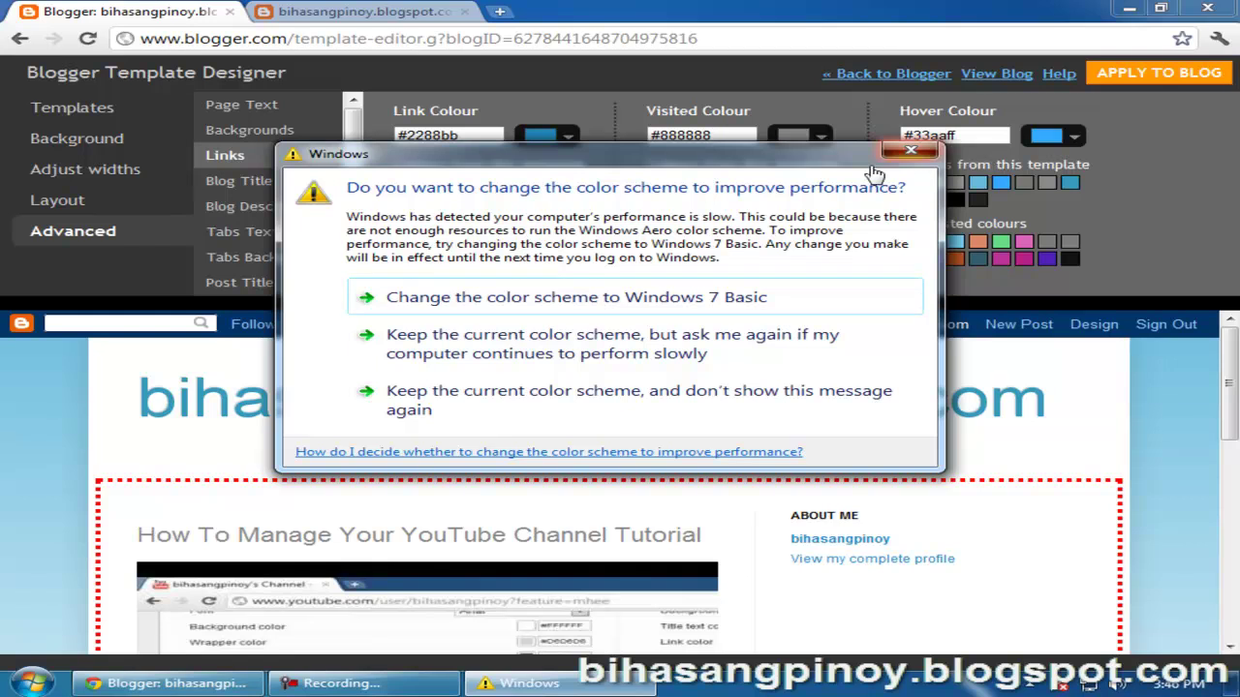
pyautogui.click(918, 155)
pyautogui.click(276, 186)
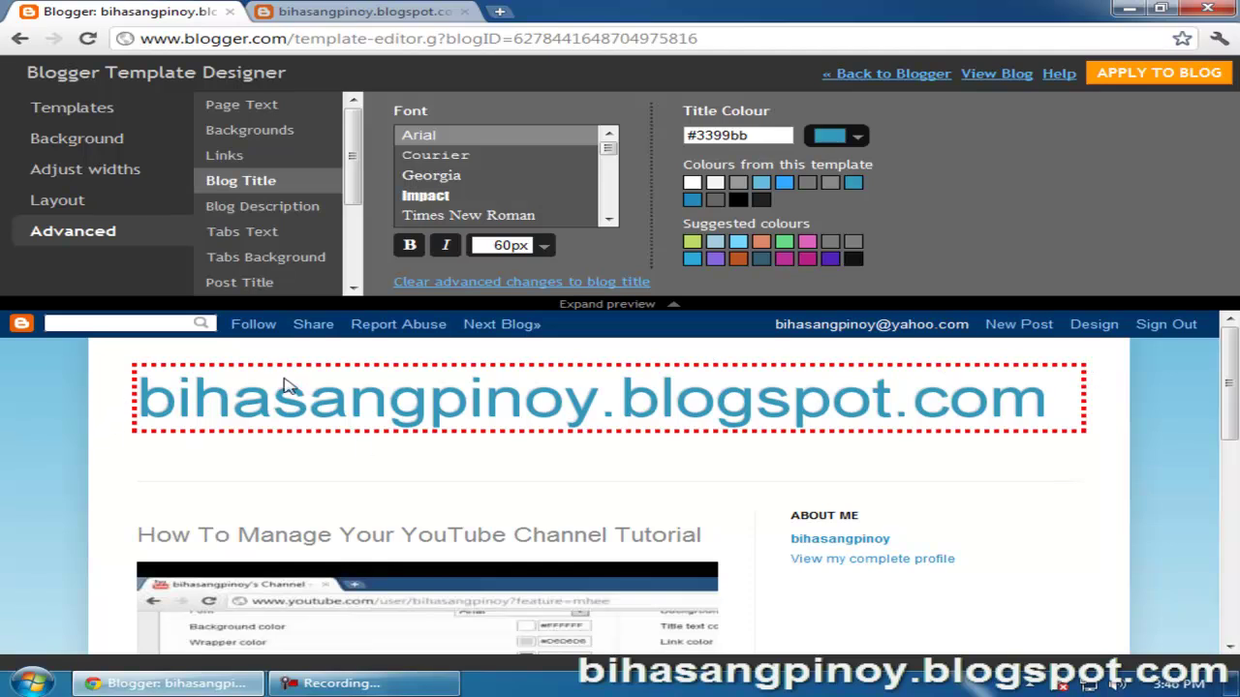
# Try the blog title in Courier, Georgia, Impact, Times New Roman, Trebuchet and Verdana.
pyautogui.click(449, 158)
pyautogui.click(434, 177)
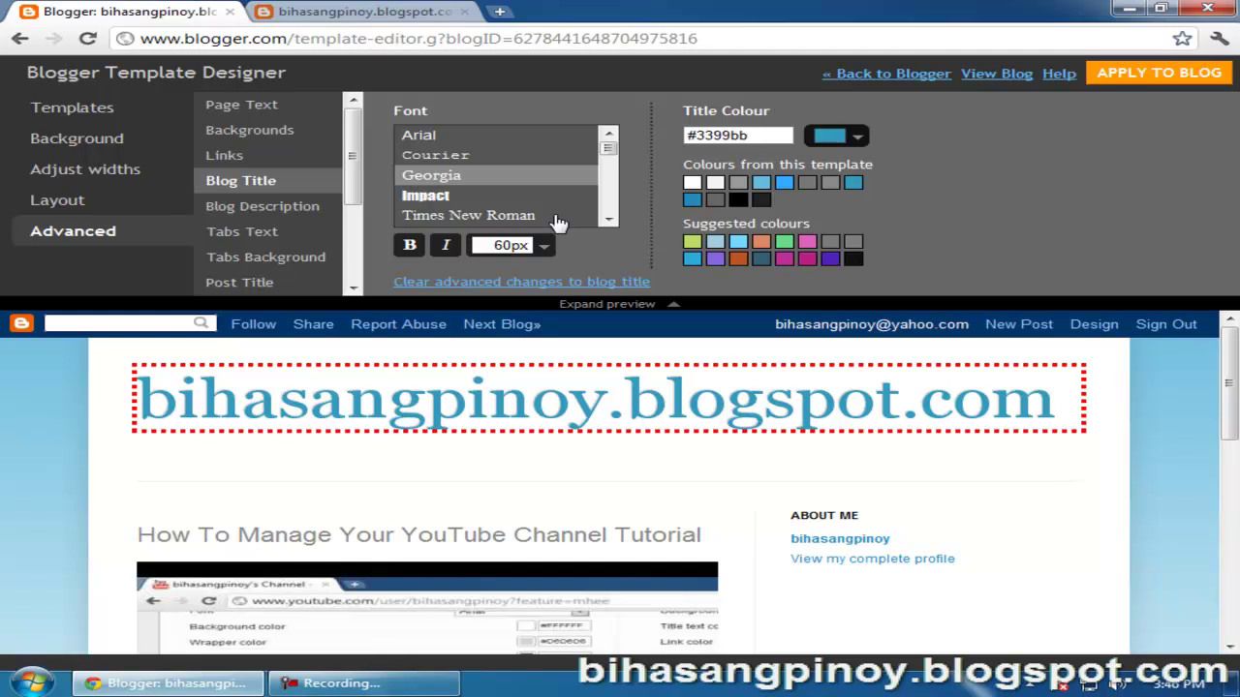
pyautogui.press('Down')
pyautogui.scroll(-1, 596, 213)
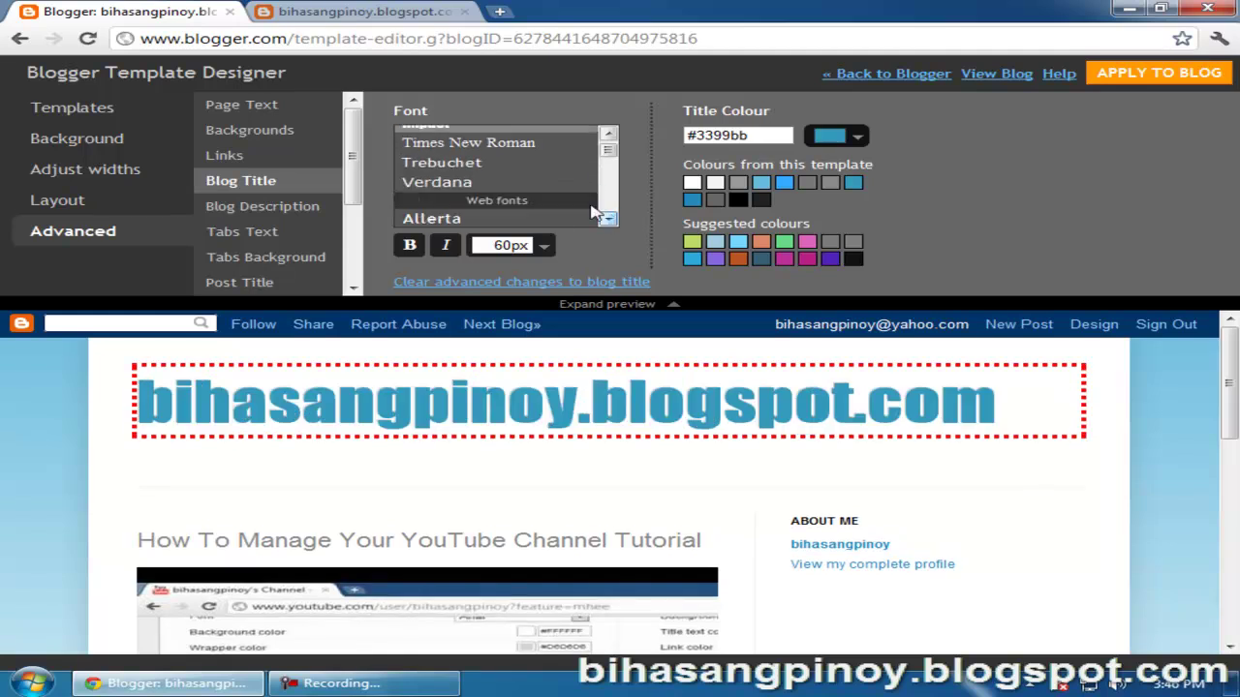
pyautogui.click(463, 145)
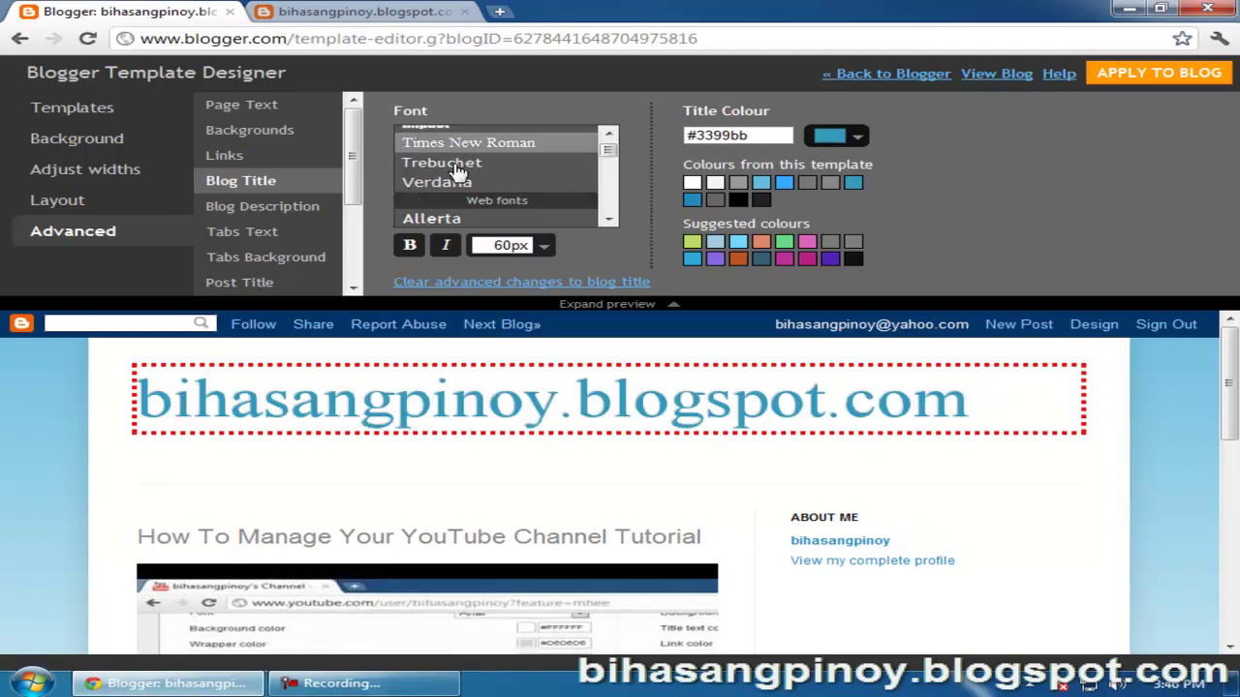
pyautogui.click(458, 167)
pyautogui.click(458, 184)
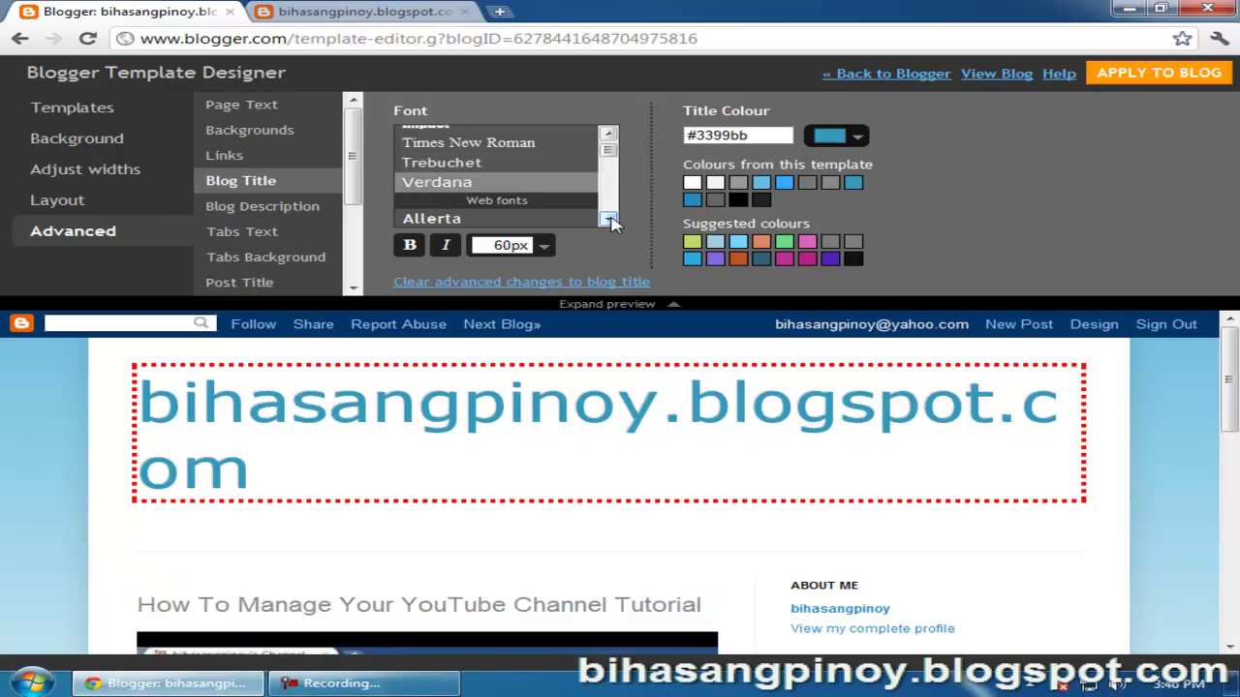
# Try the web fonts Calligraffitti and Cherry Cream Soda on the blog title.
pyautogui.click(608, 219)
pyautogui.click(608, 218)
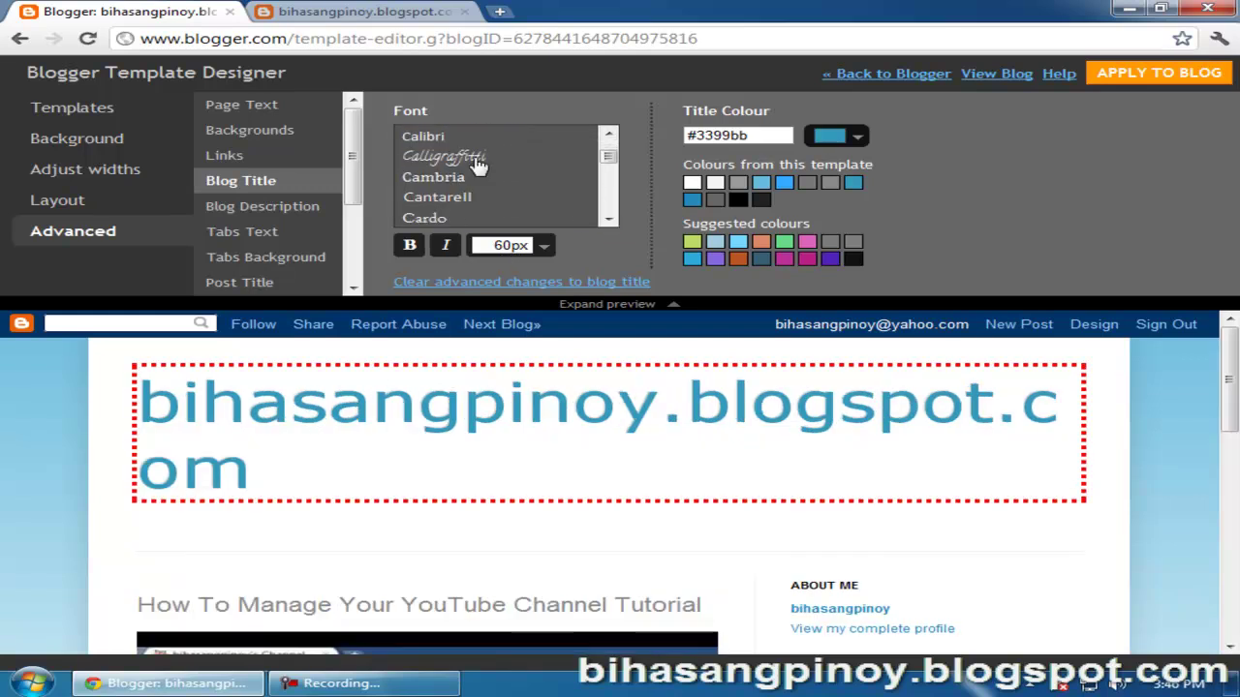
pyautogui.click(474, 159)
pyautogui.click(608, 219)
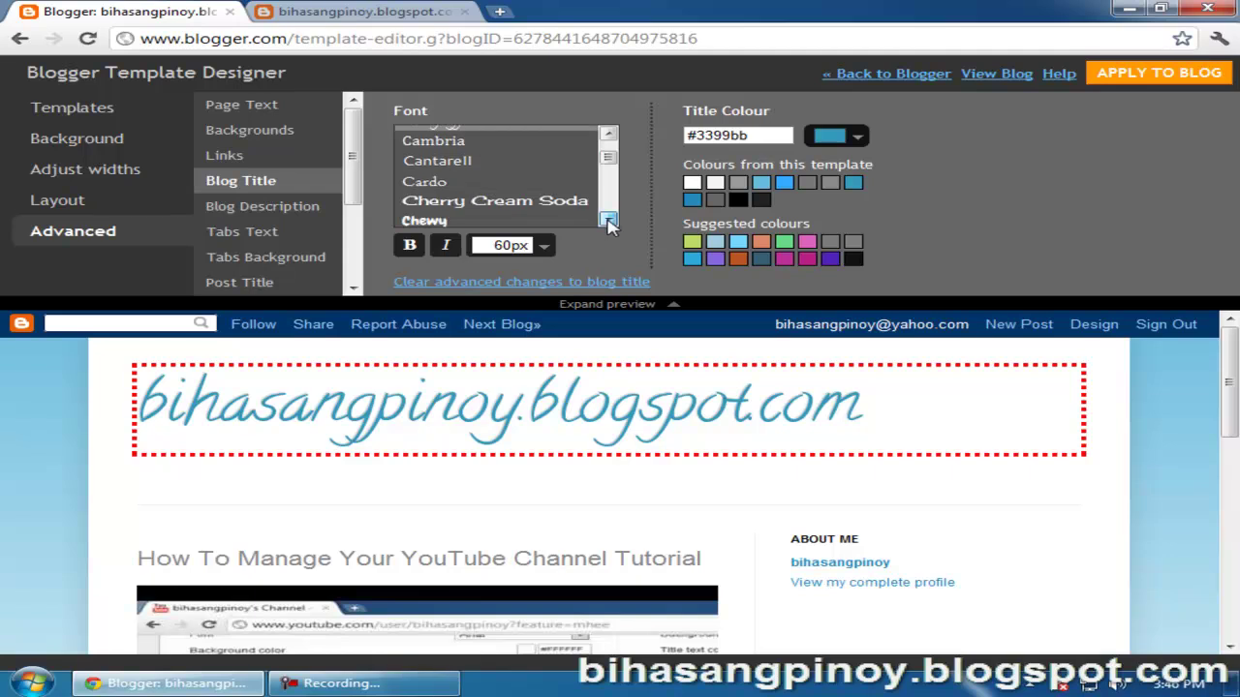
pyautogui.click(608, 219)
pyautogui.click(571, 168)
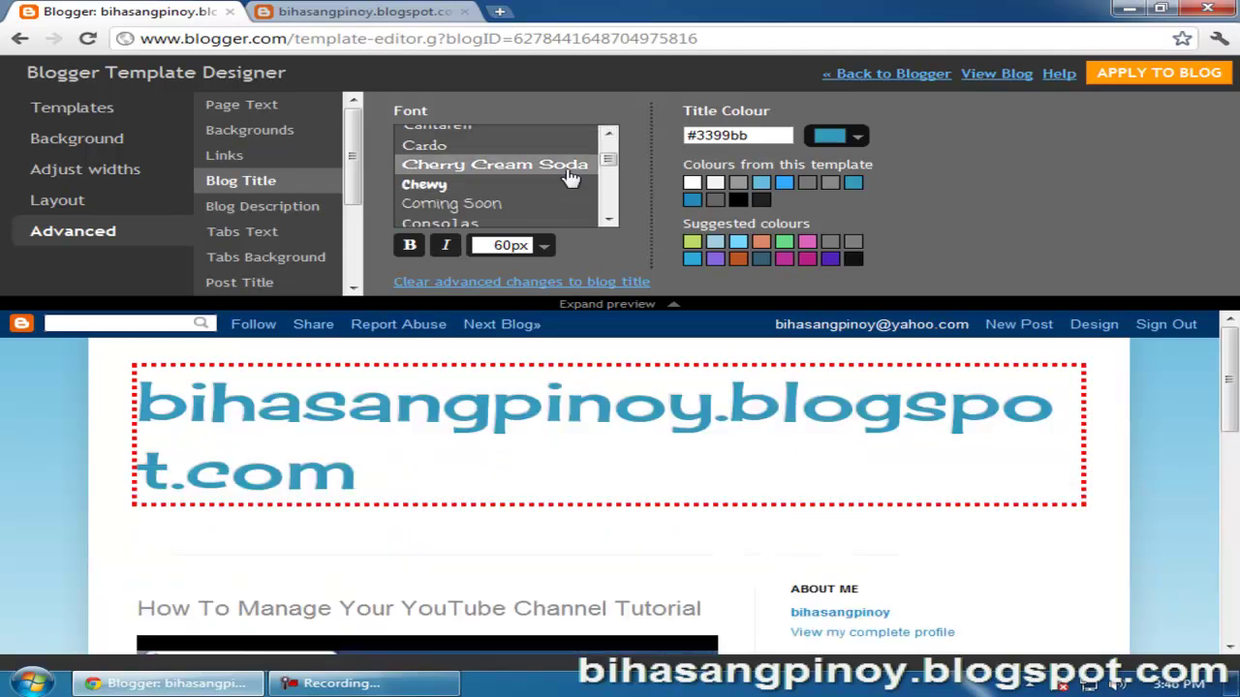
# Set the blog title's font to Fontdiner Swanky.
pyautogui.click(608, 220)
pyautogui.click(609, 219)
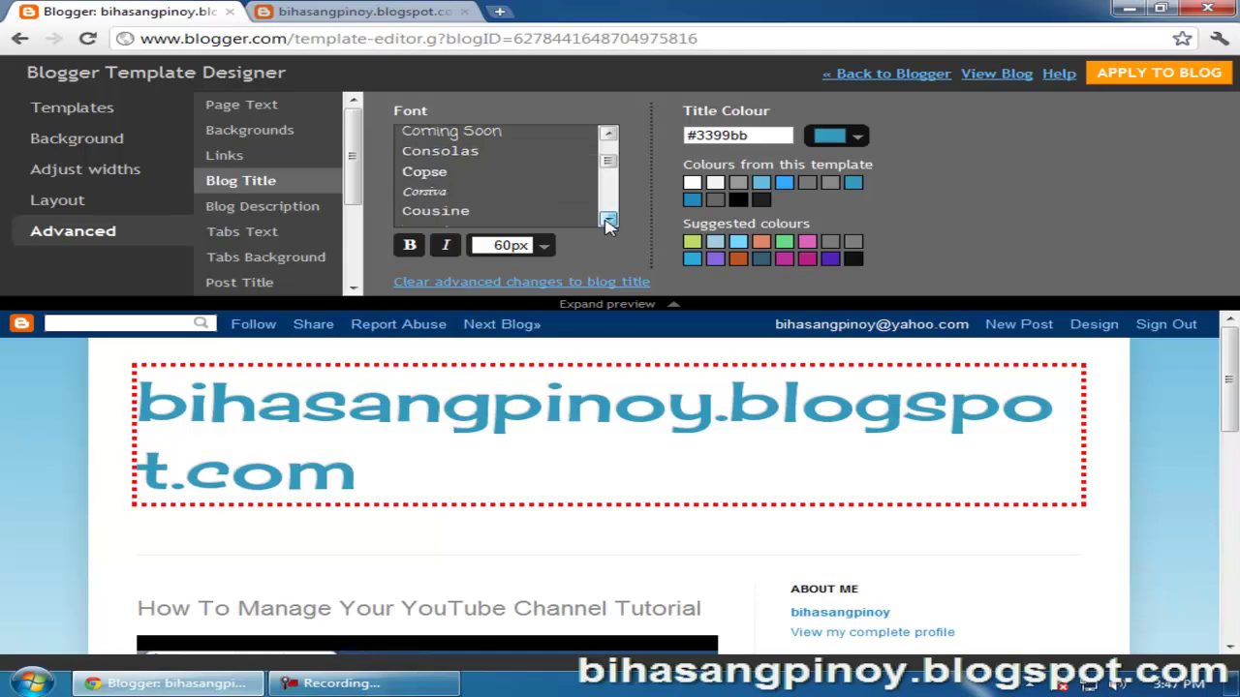
pyautogui.click(609, 220)
pyautogui.click(608, 220)
pyautogui.click(609, 220)
pyautogui.click(608, 220)
pyautogui.click(608, 220)
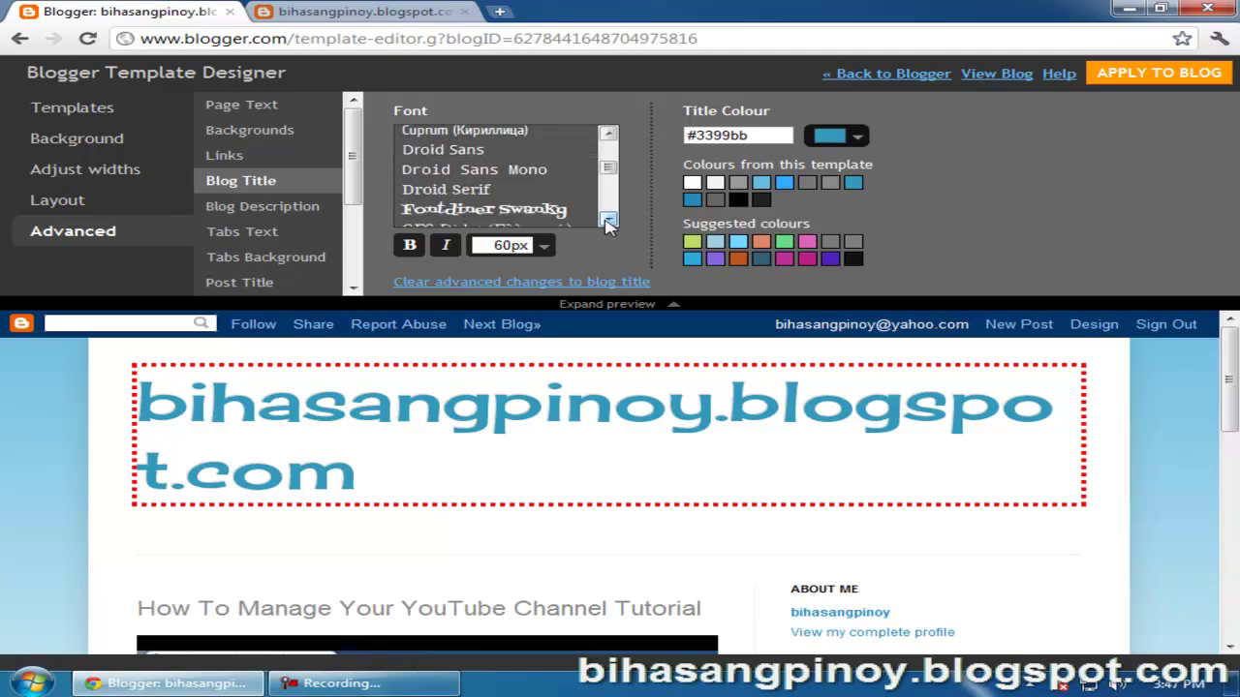
pyautogui.click(552, 211)
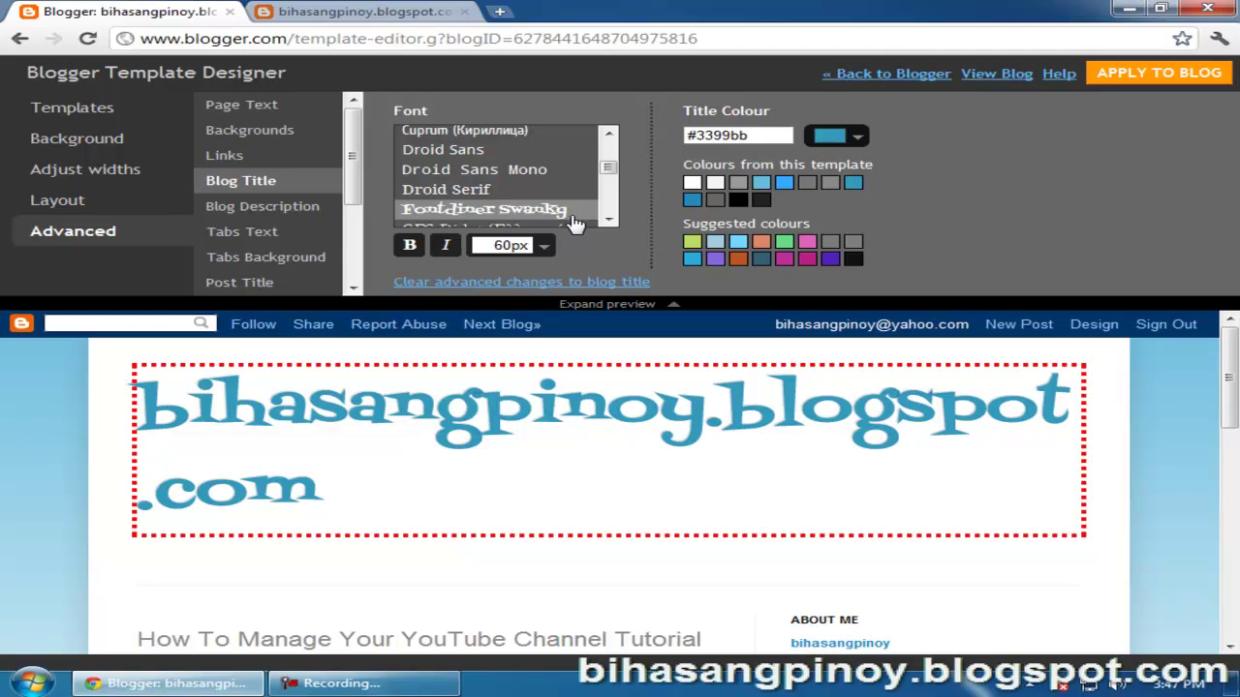
# Try blue, #741b47, #e31c7e, red and magenta as the blog title's colour, and settle on black (#000000).
pyautogui.click(857, 141)
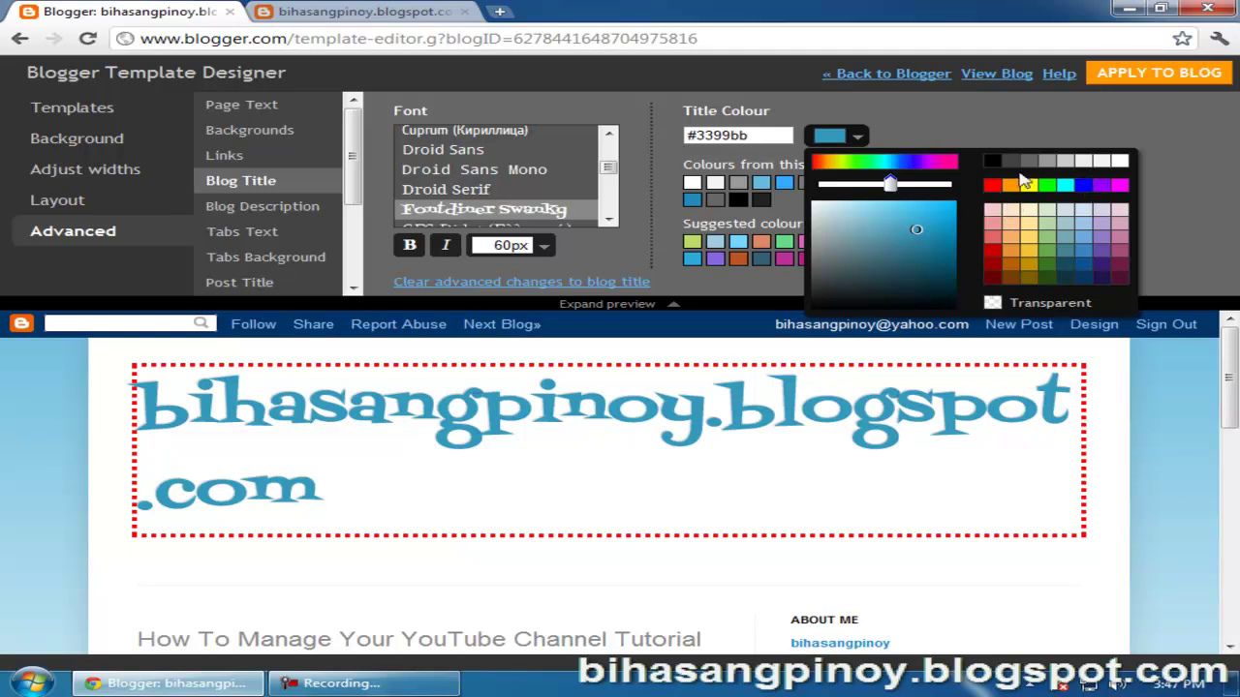
pyautogui.click(993, 161)
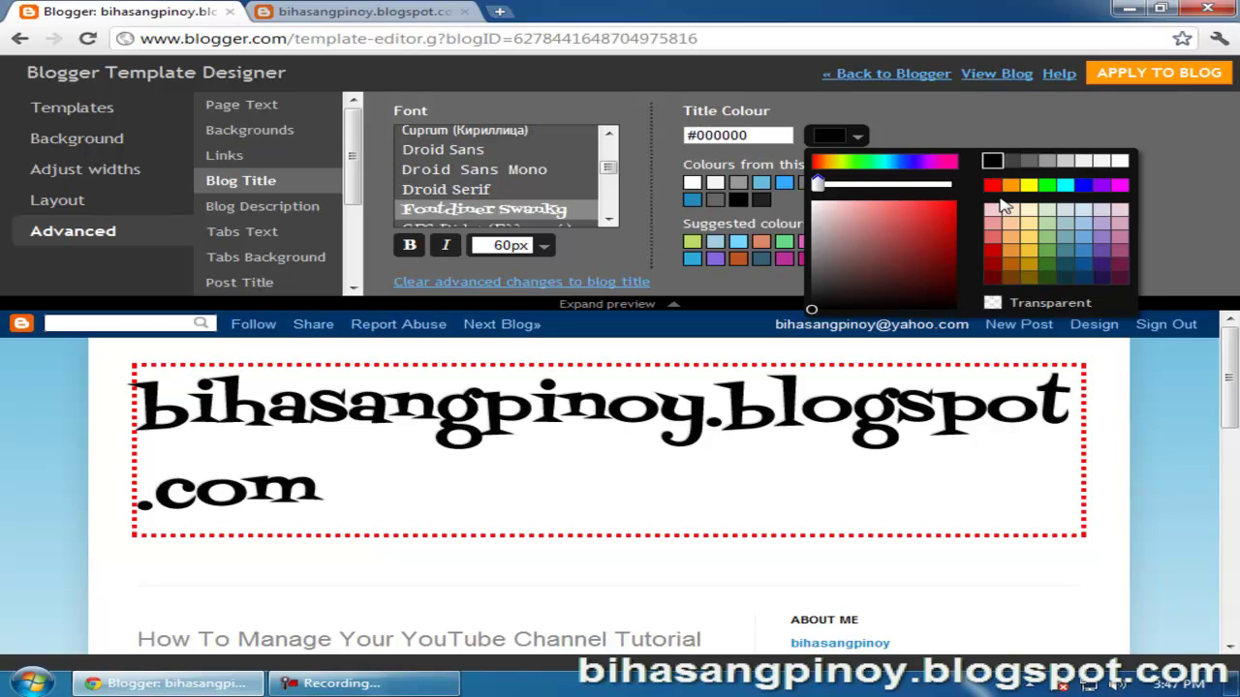
pyautogui.click(1085, 186)
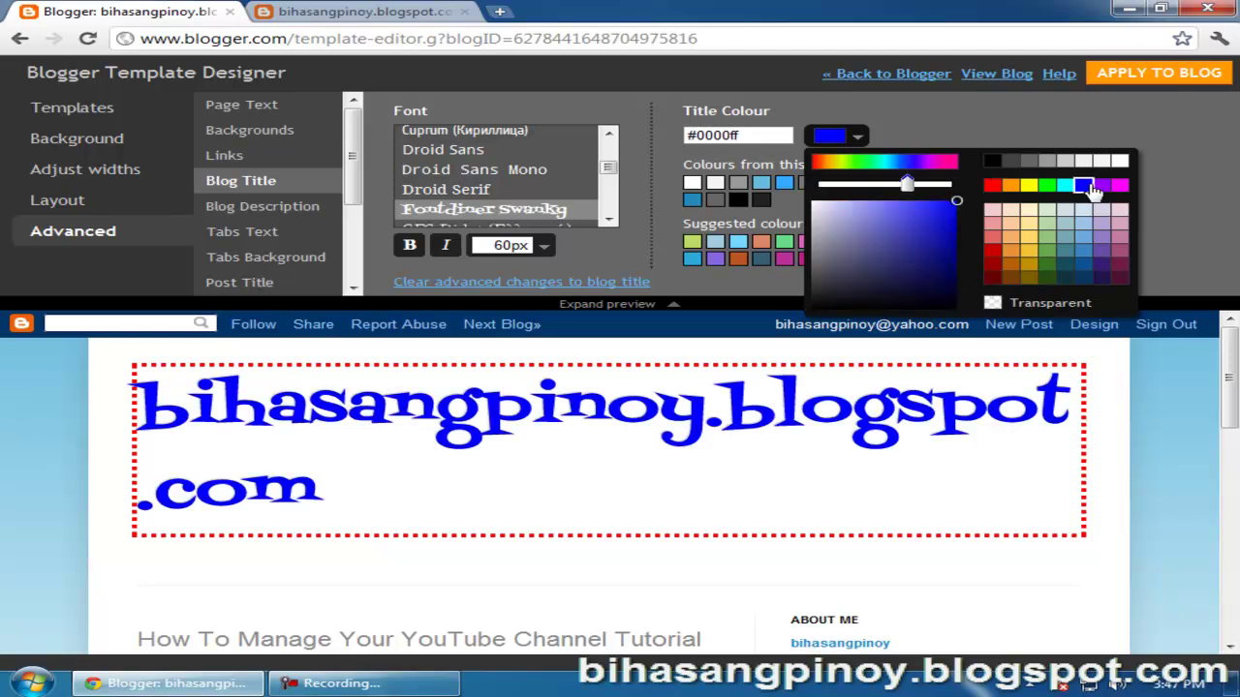
pyautogui.click(1118, 265)
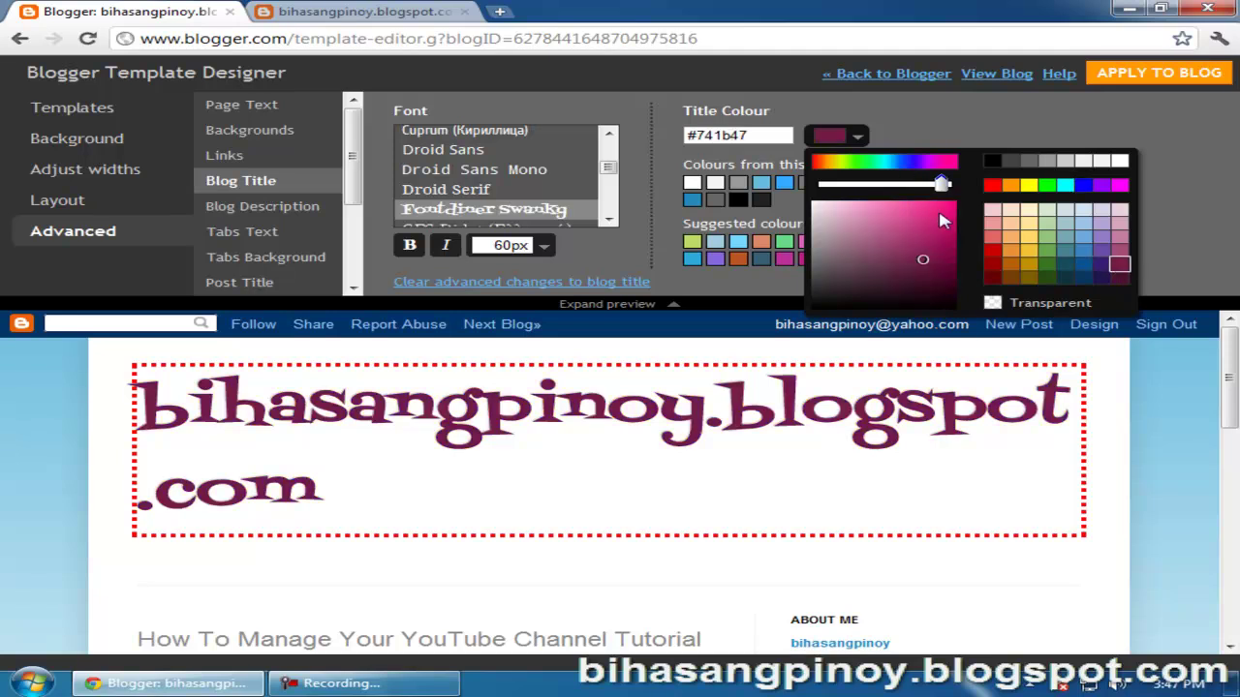
pyautogui.click(941, 212)
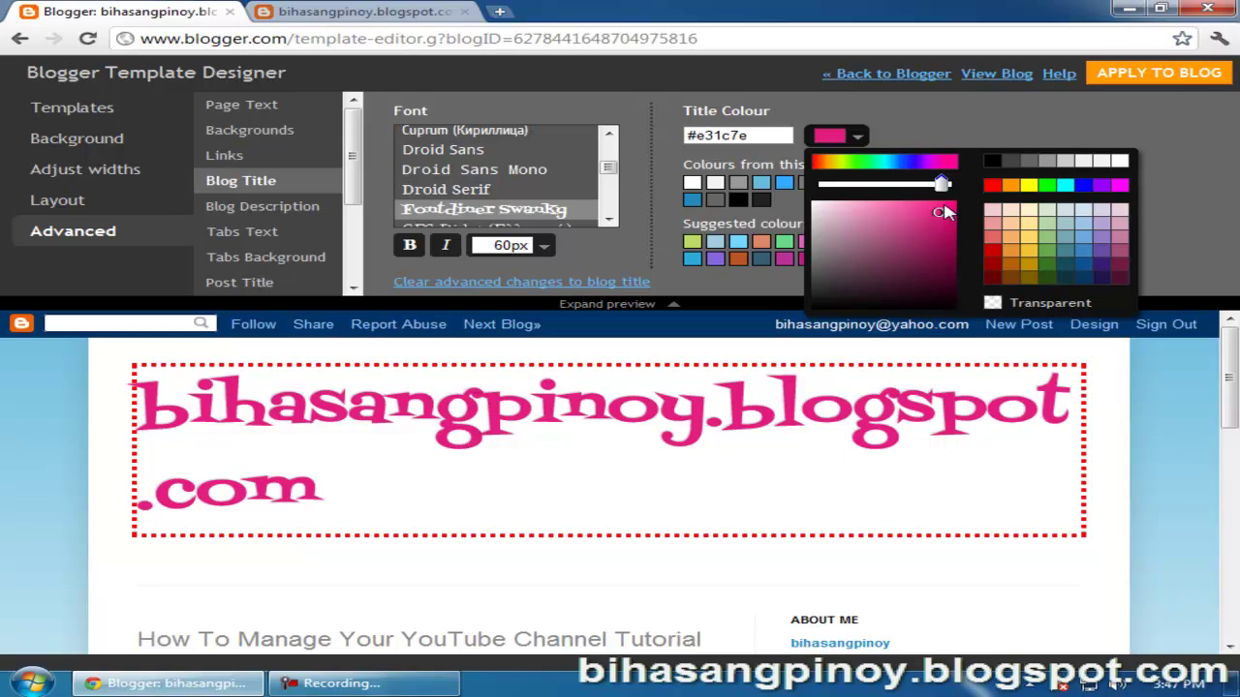
pyautogui.click(991, 184)
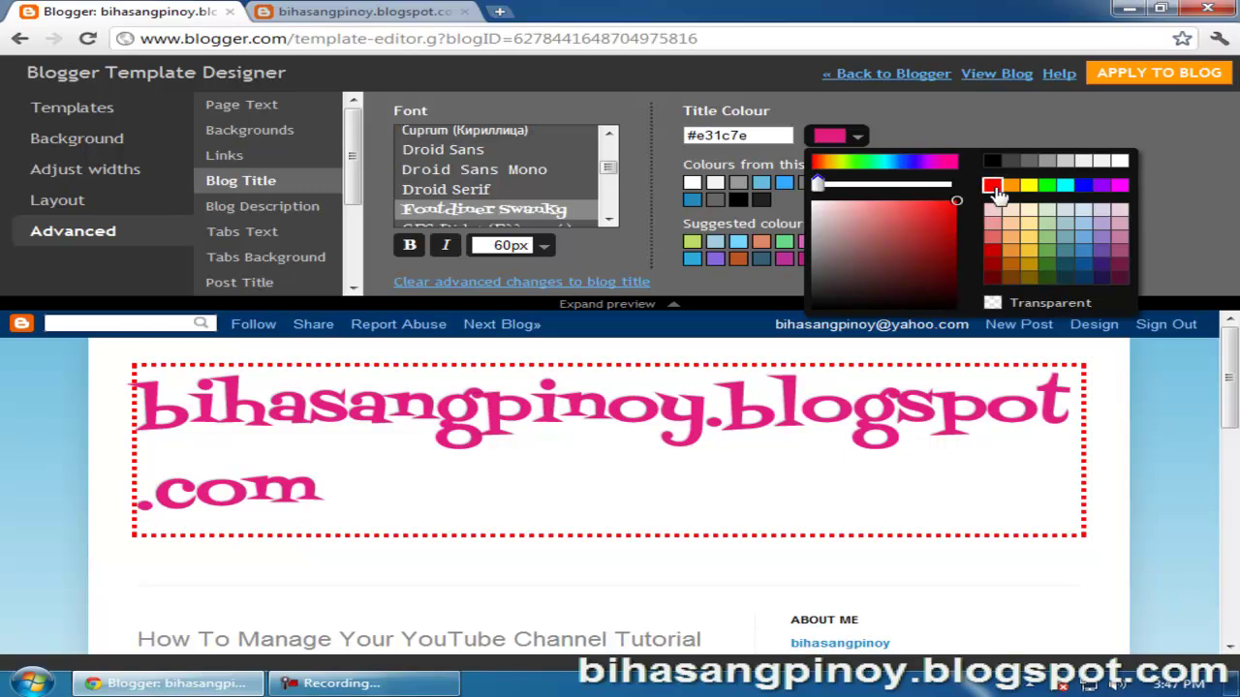
pyautogui.click(942, 217)
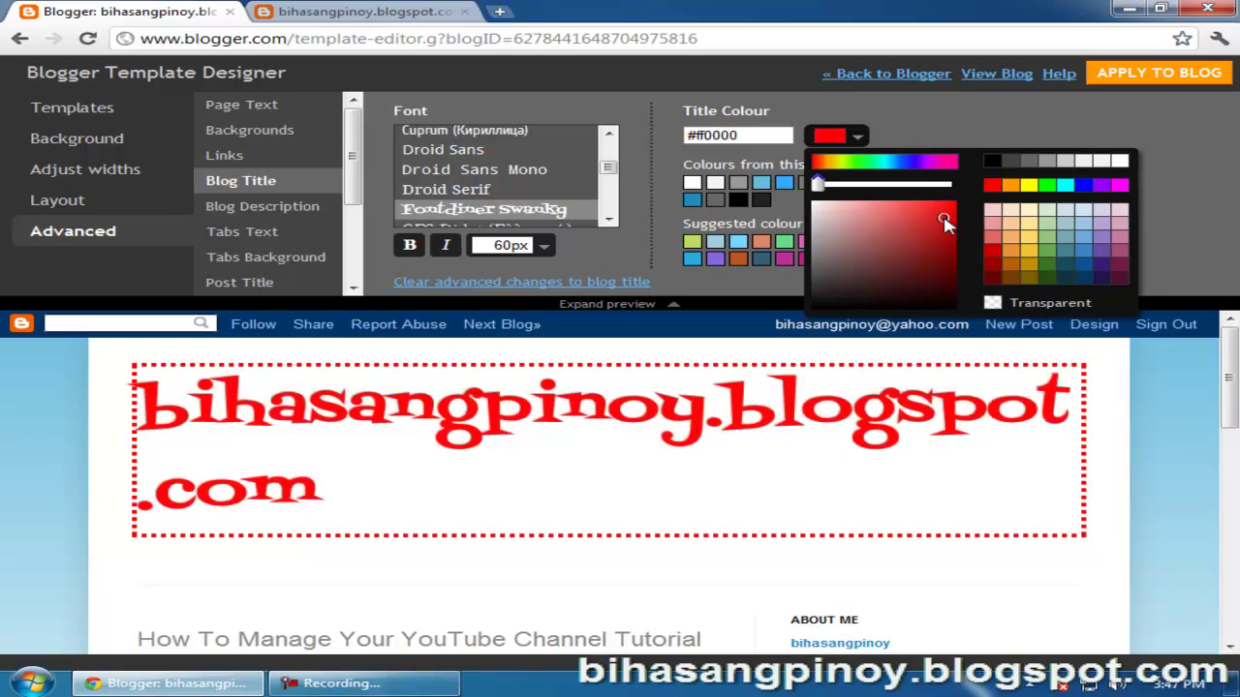
pyautogui.click(1118, 185)
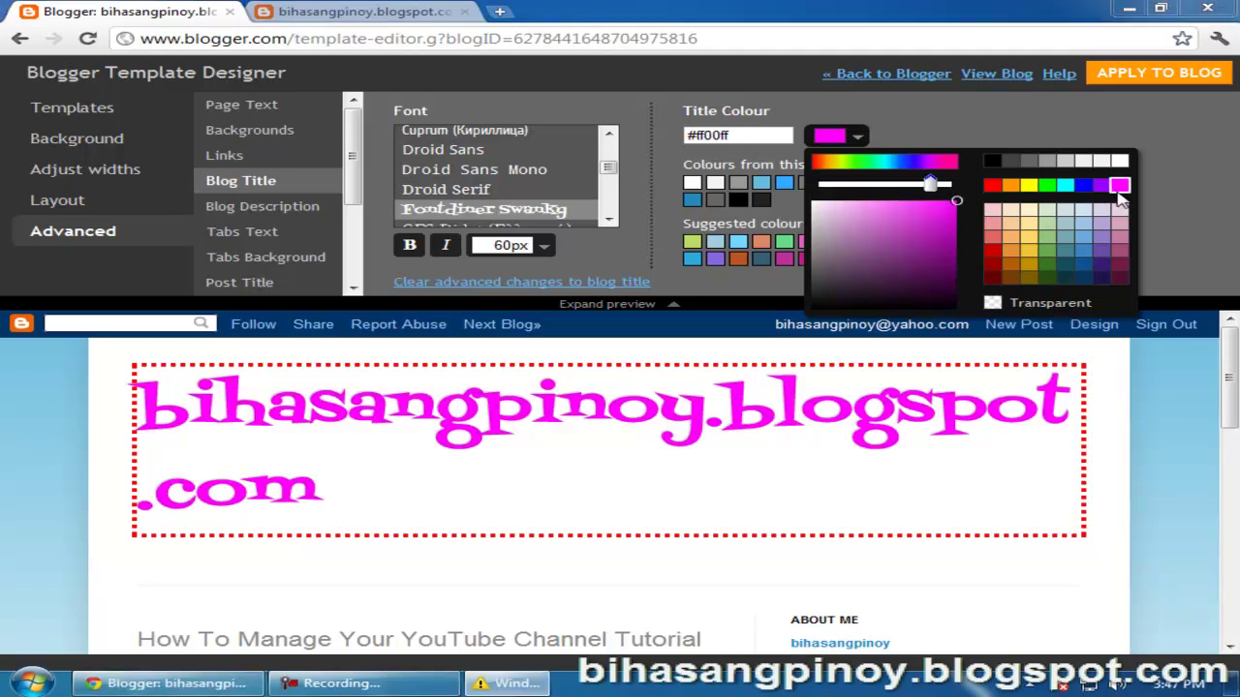
pyautogui.click(991, 161)
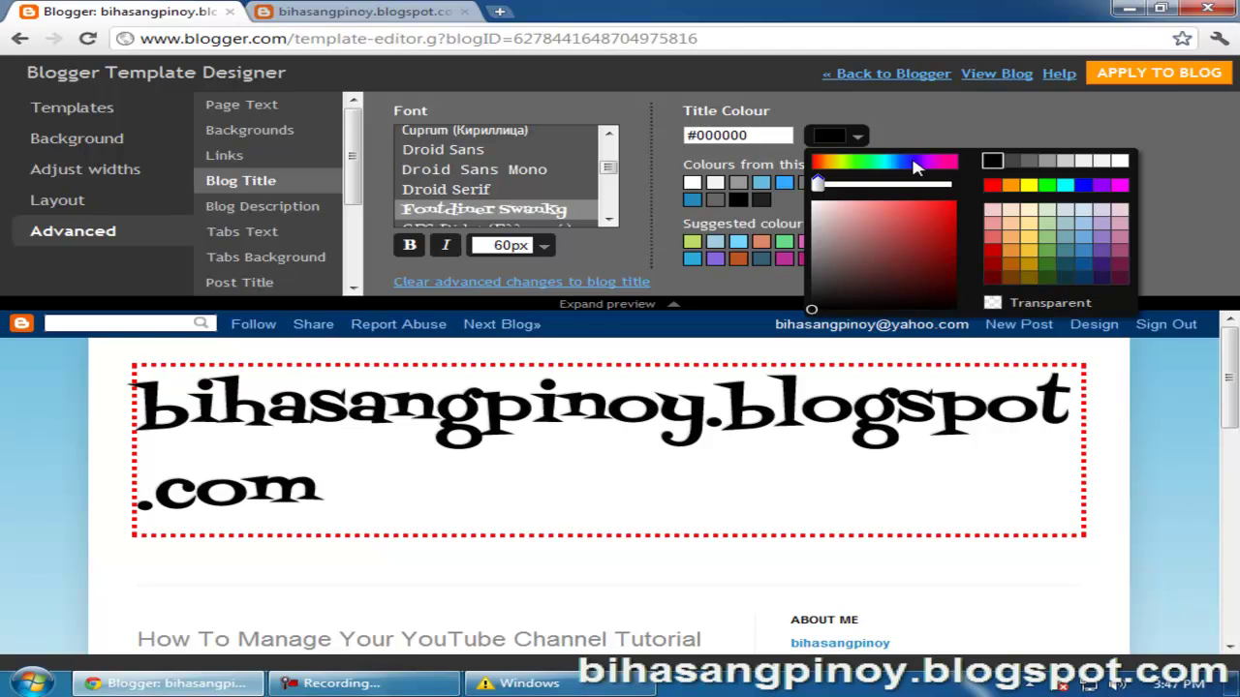
# Set the blog title's font size to 50 px.
pyautogui.click(545, 253)
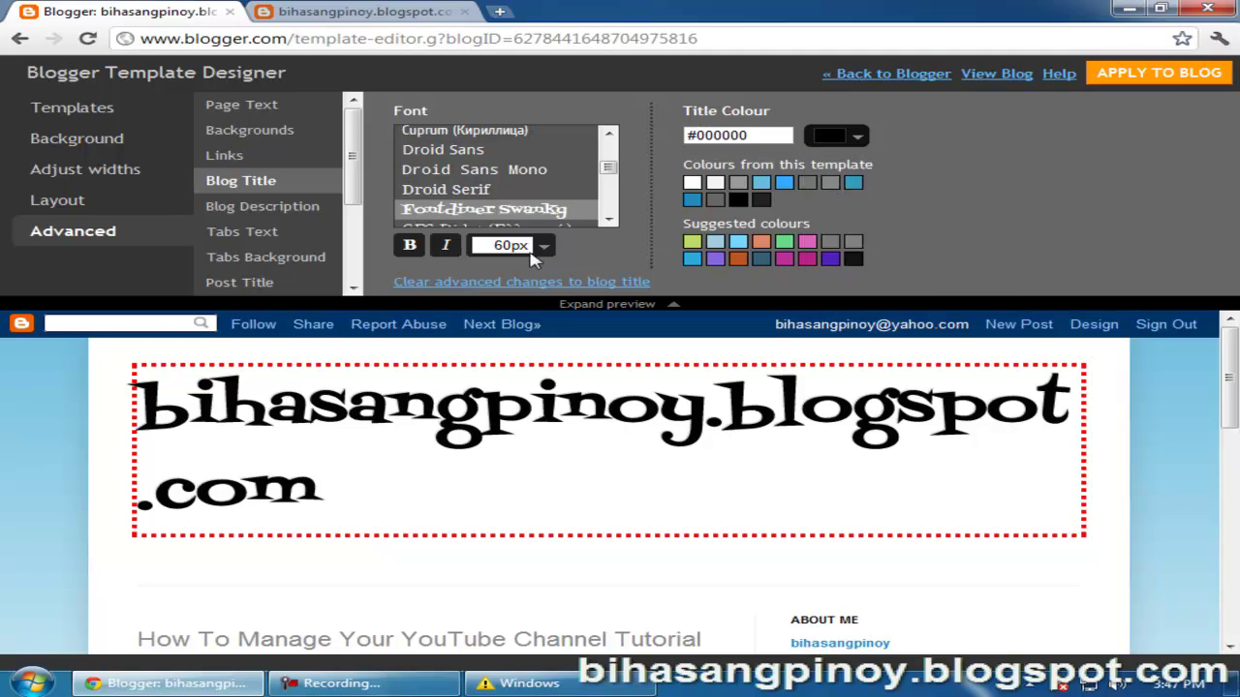
pyautogui.click(511, 245)
pyautogui.click(586, 253)
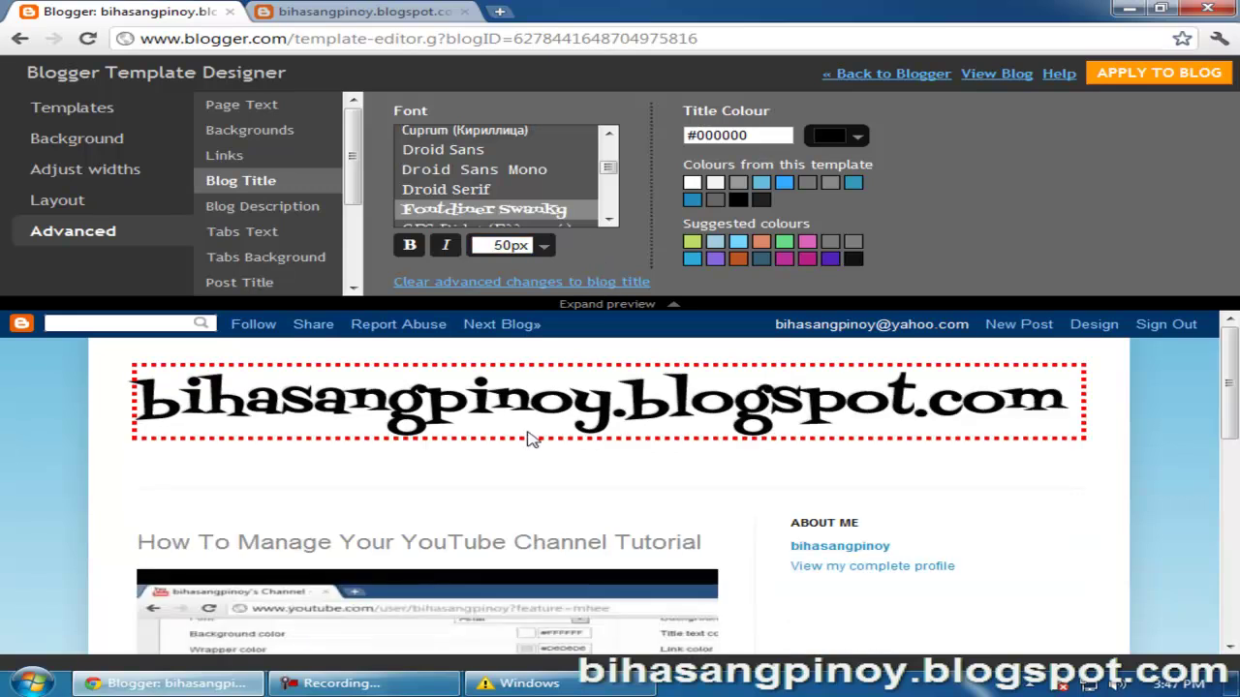
# Try the blog title in bold and in italic, and turn both styles off again.
pyautogui.click(410, 246)
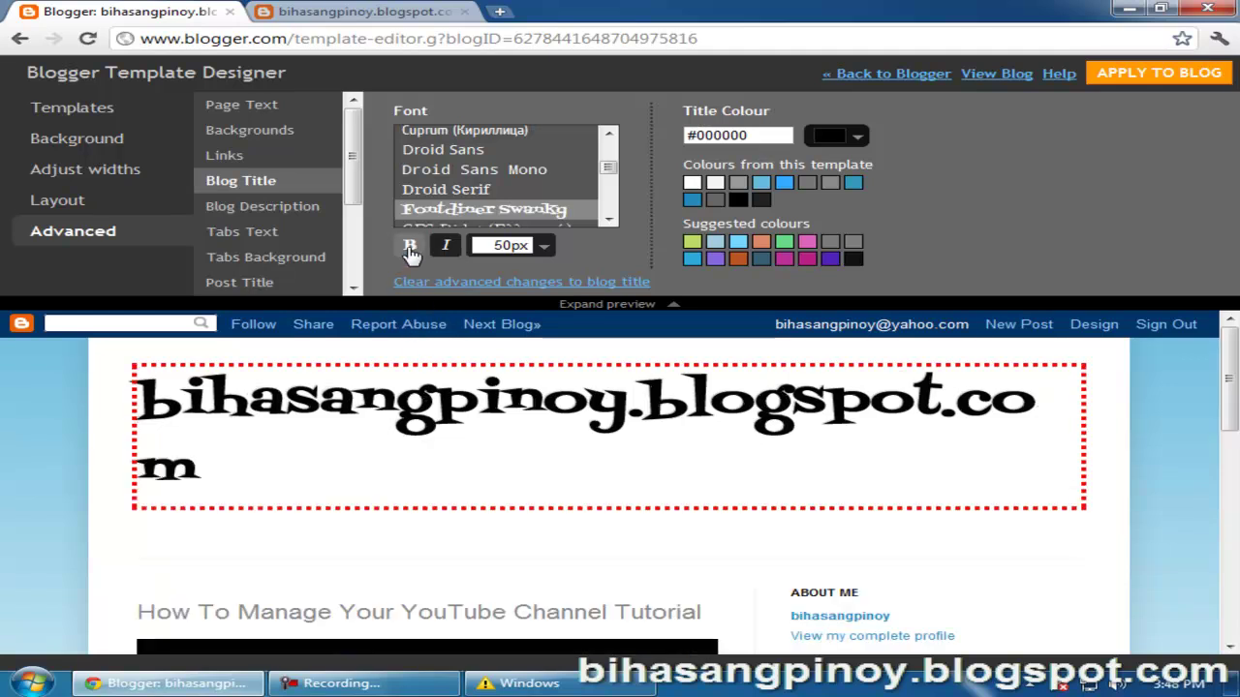
pyautogui.click(447, 249)
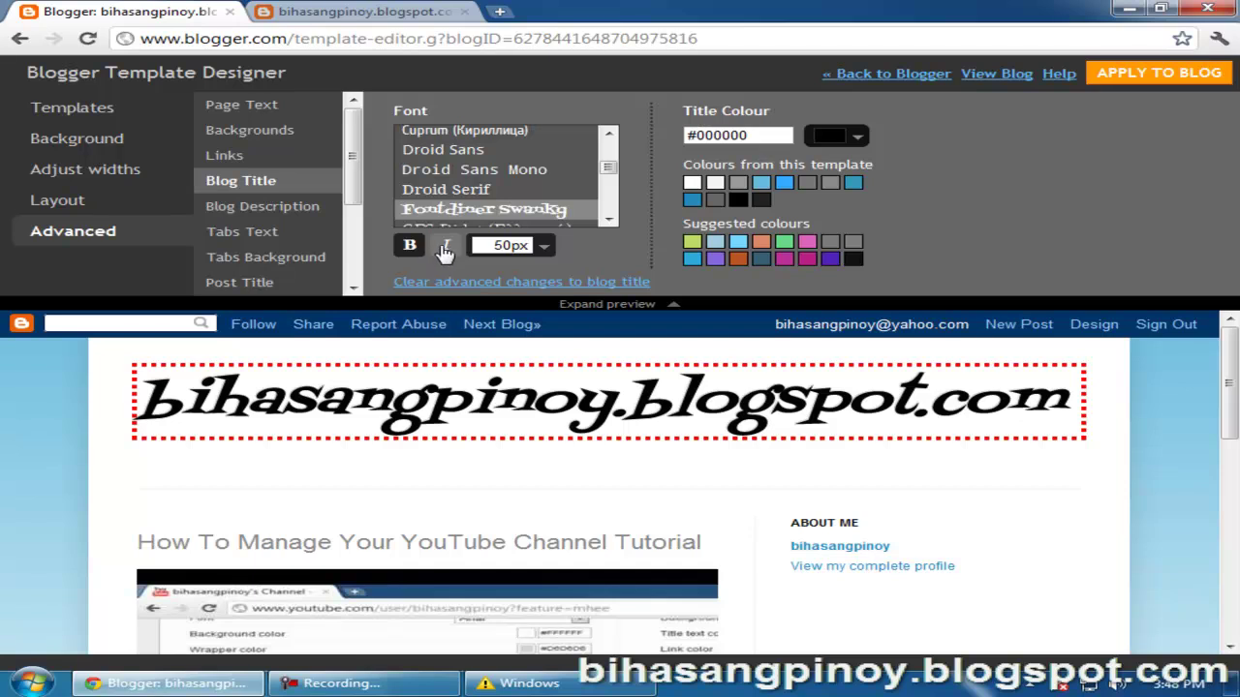
pyautogui.click(444, 250)
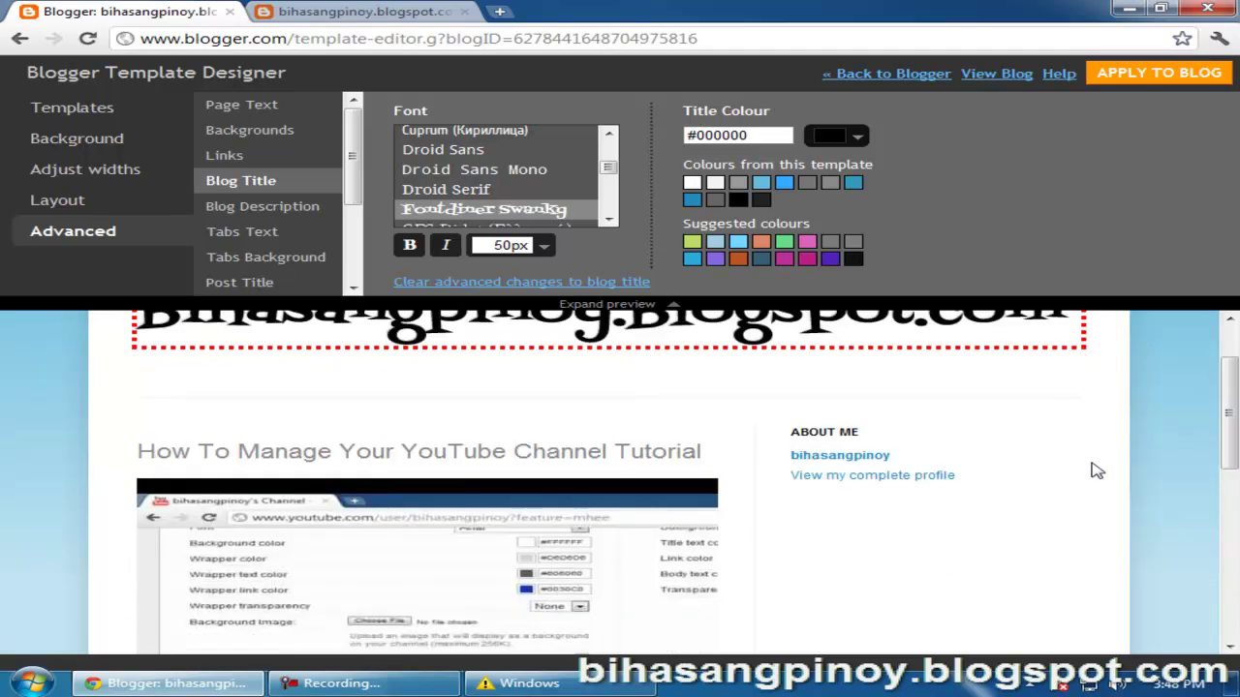
# Look through the advanced settings for the blog description, tabs text and tabs background, and open the post title settings.
pyautogui.click(264, 213)
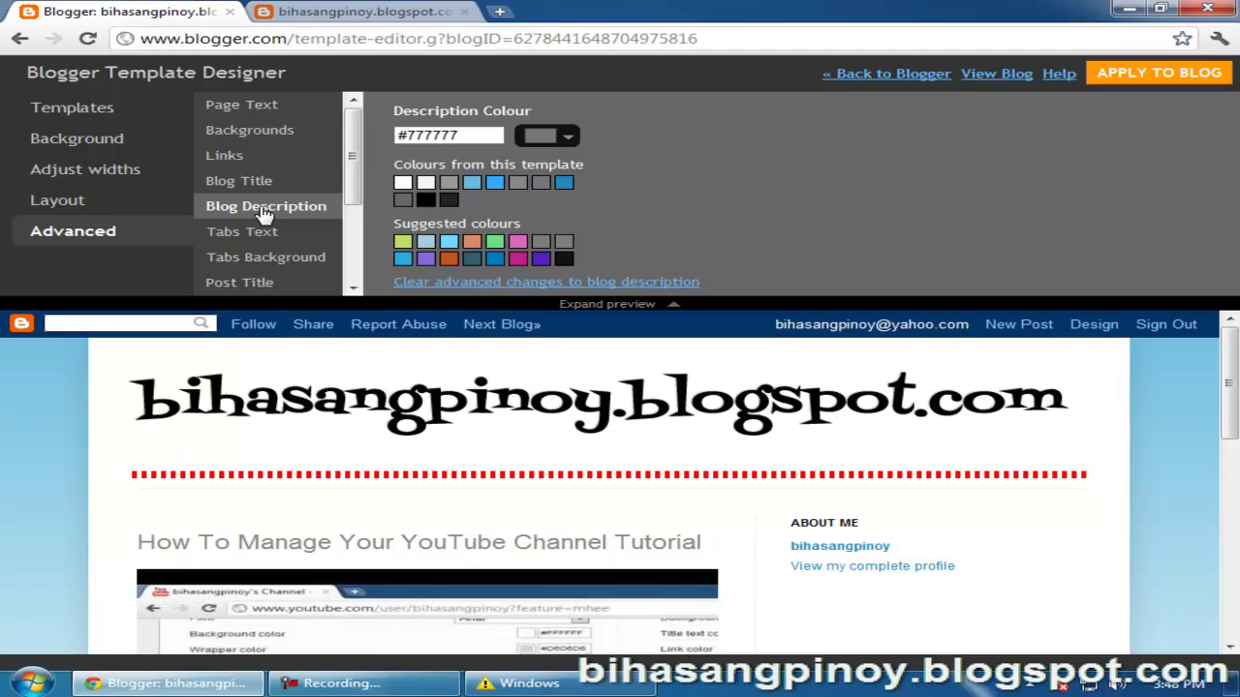
pyautogui.scroll(-1, 352, 188)
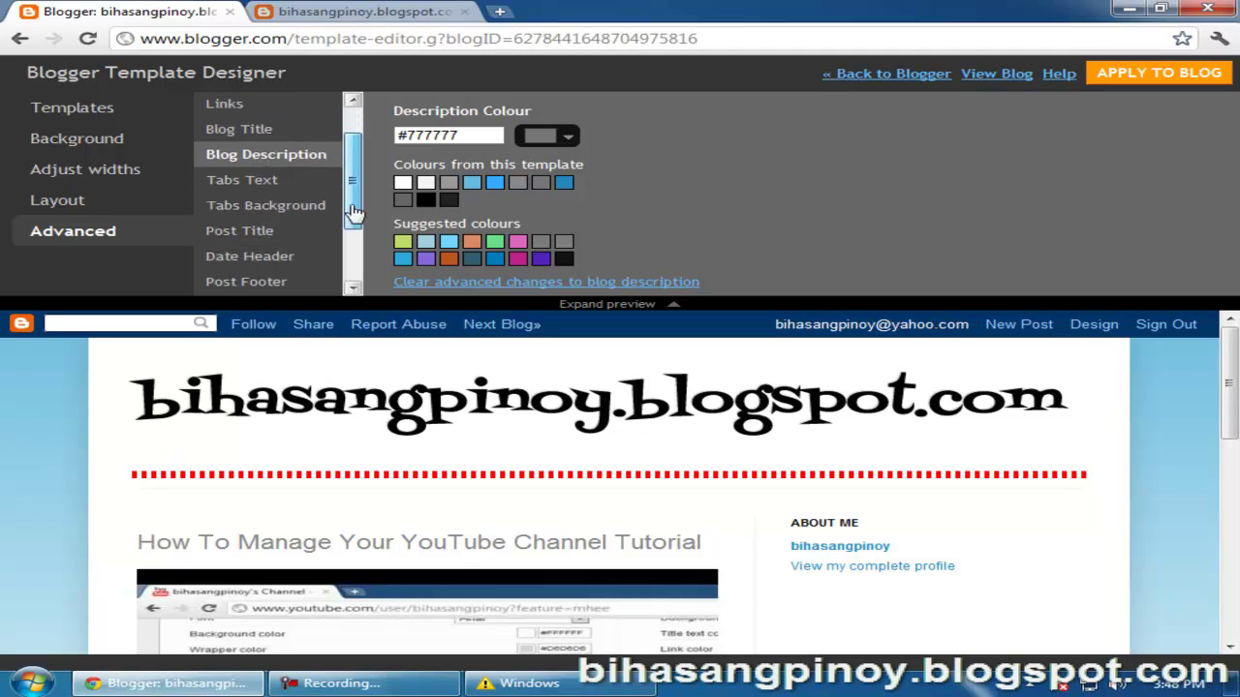
pyautogui.click(287, 183)
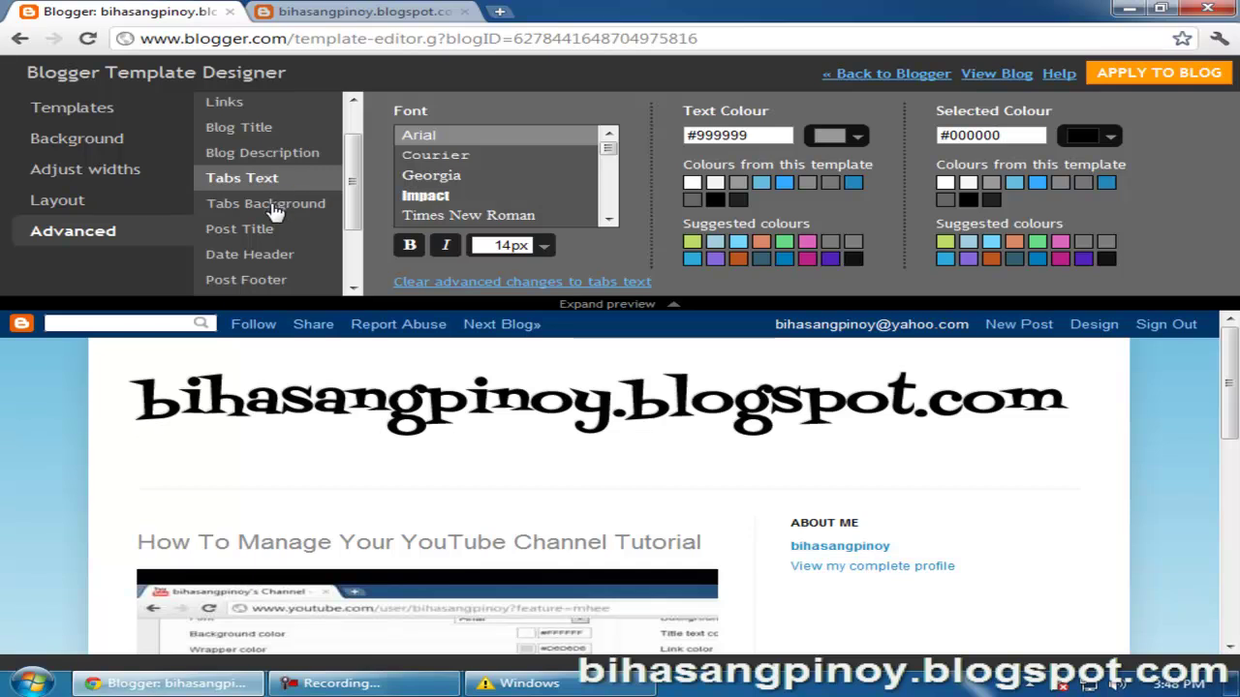
pyautogui.click(275, 213)
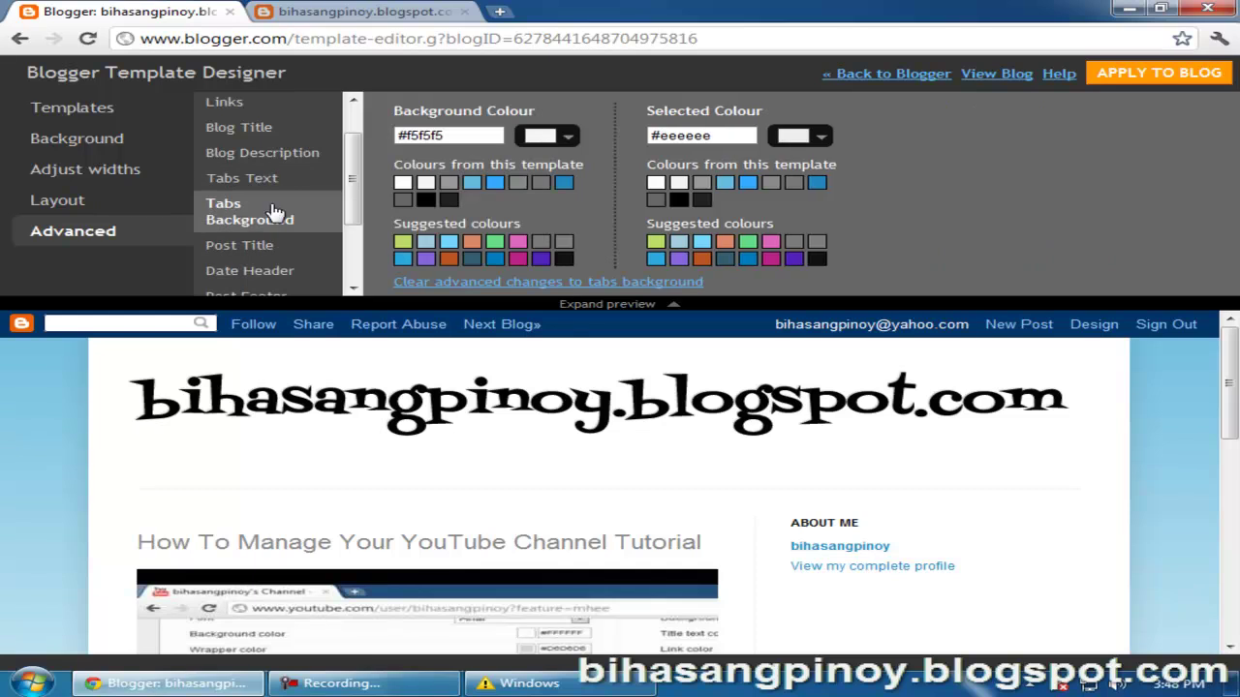
pyautogui.click(294, 247)
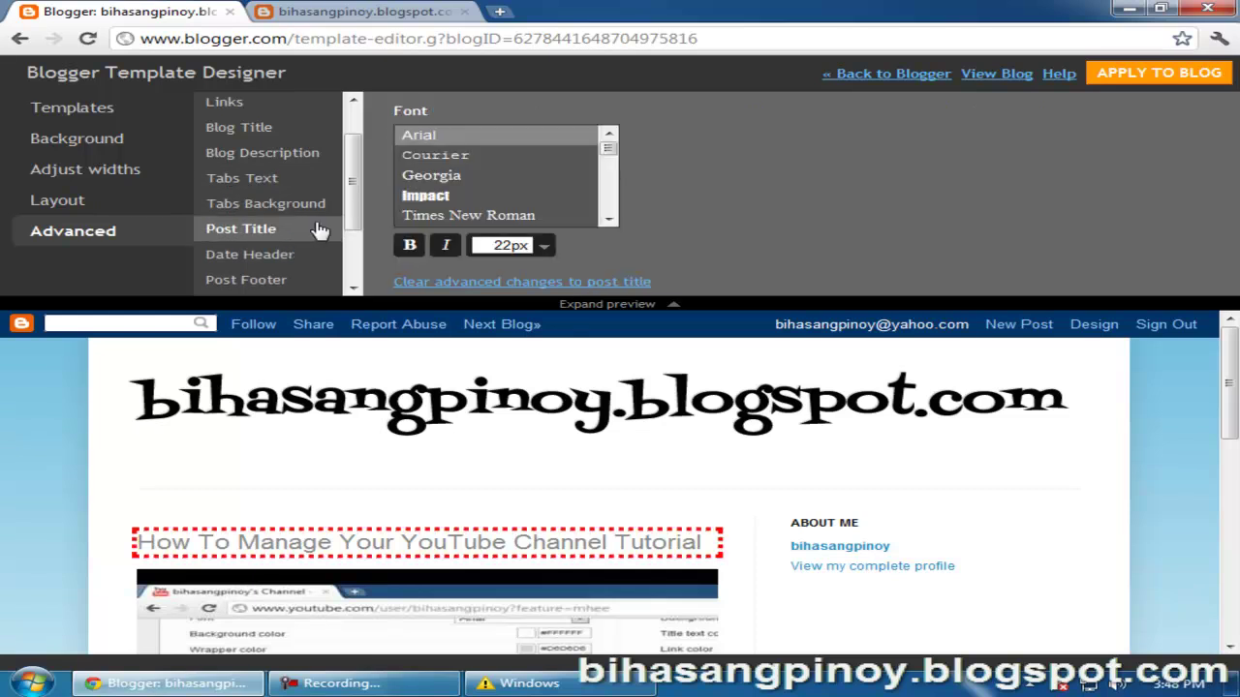
# Try the post title in bold, italic and both combined, and keep it bold only.
pyautogui.scroll(-1, 343, 201)
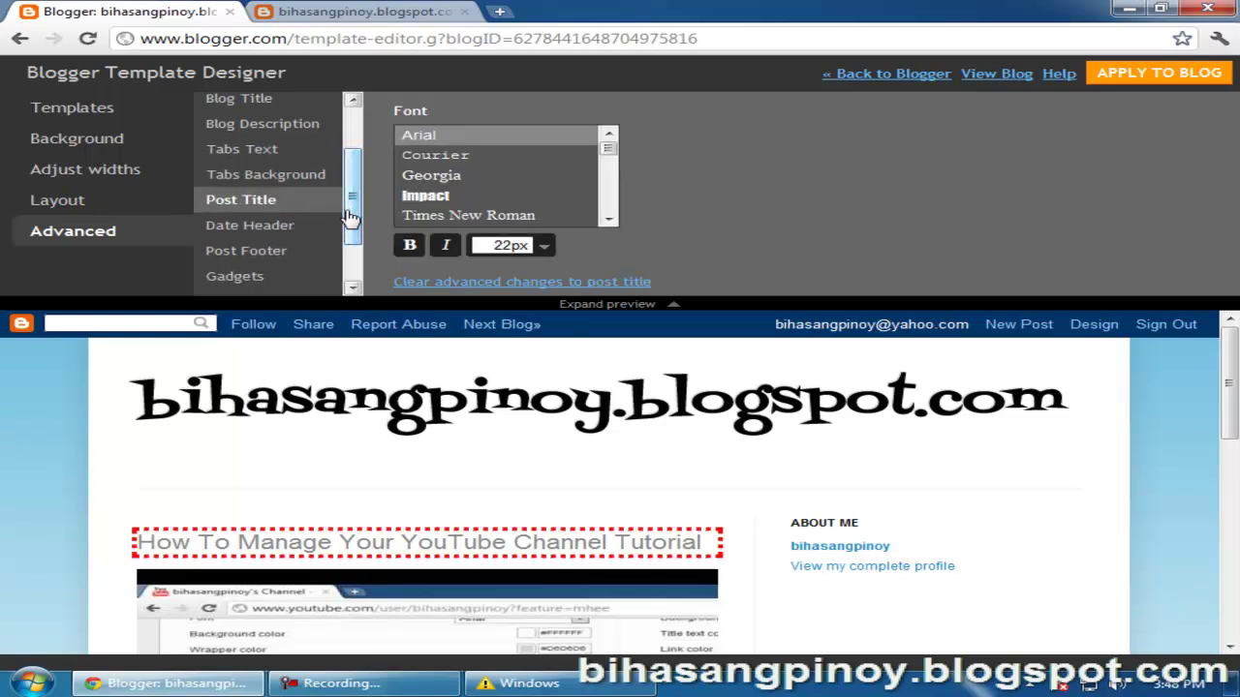
pyautogui.click(410, 246)
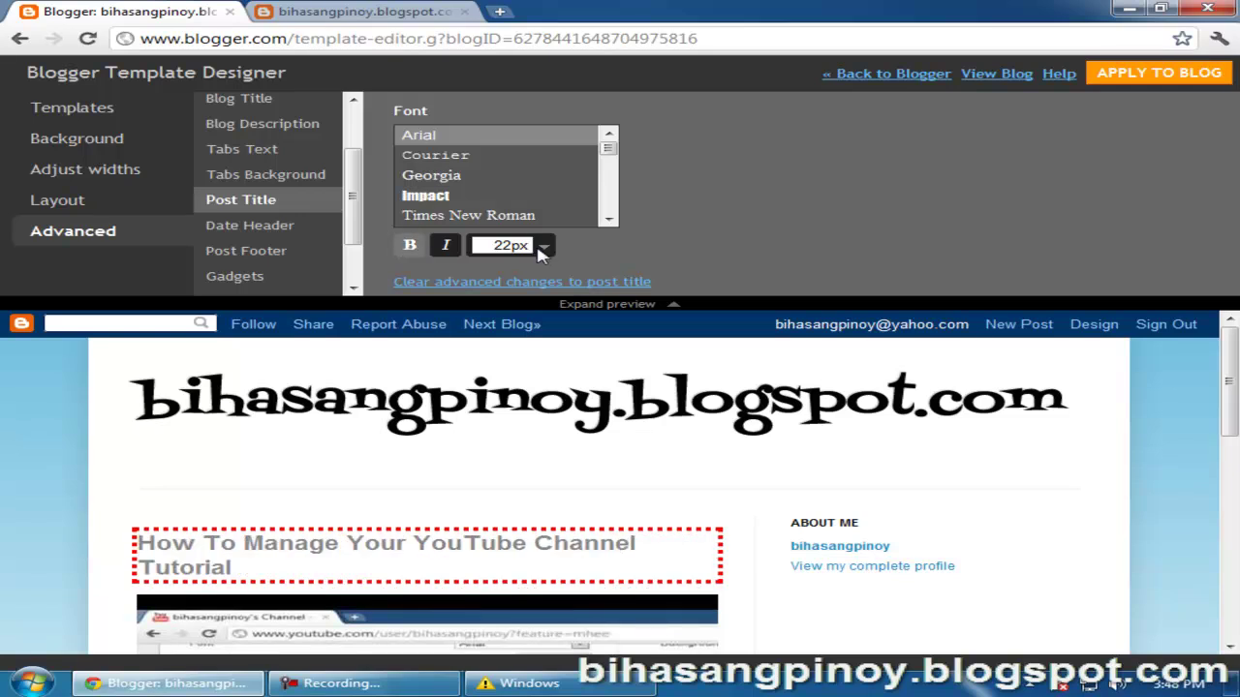
pyautogui.click(409, 248)
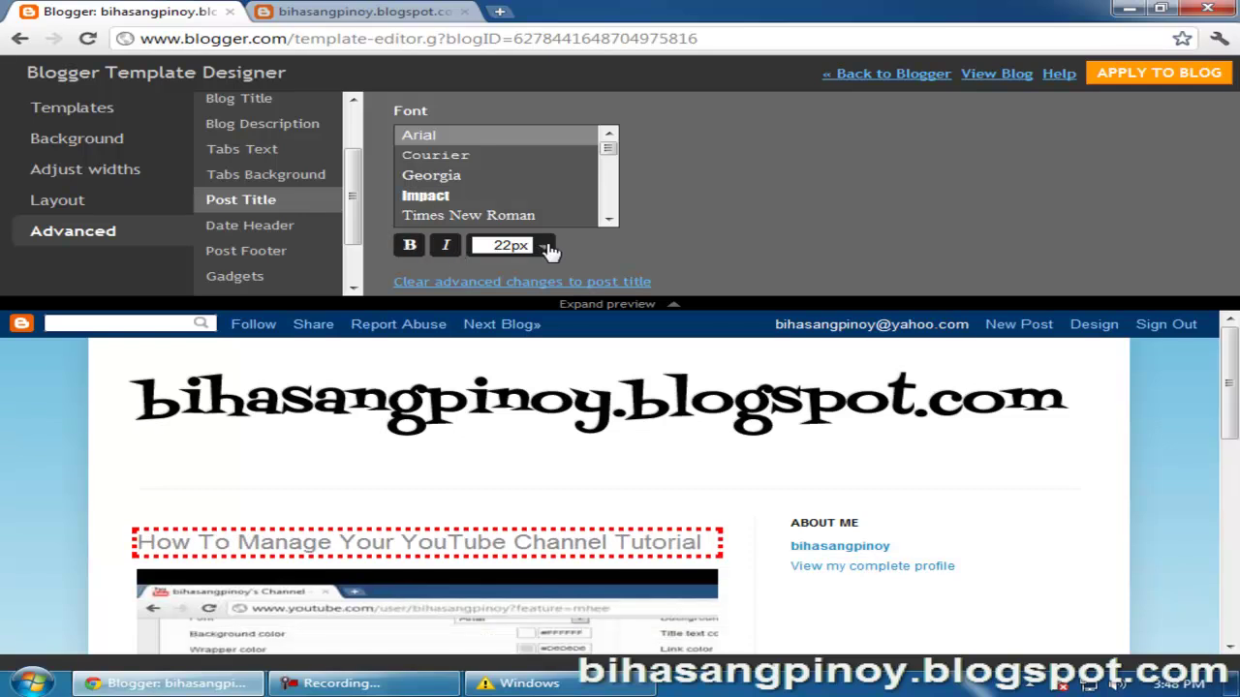
pyautogui.click(445, 248)
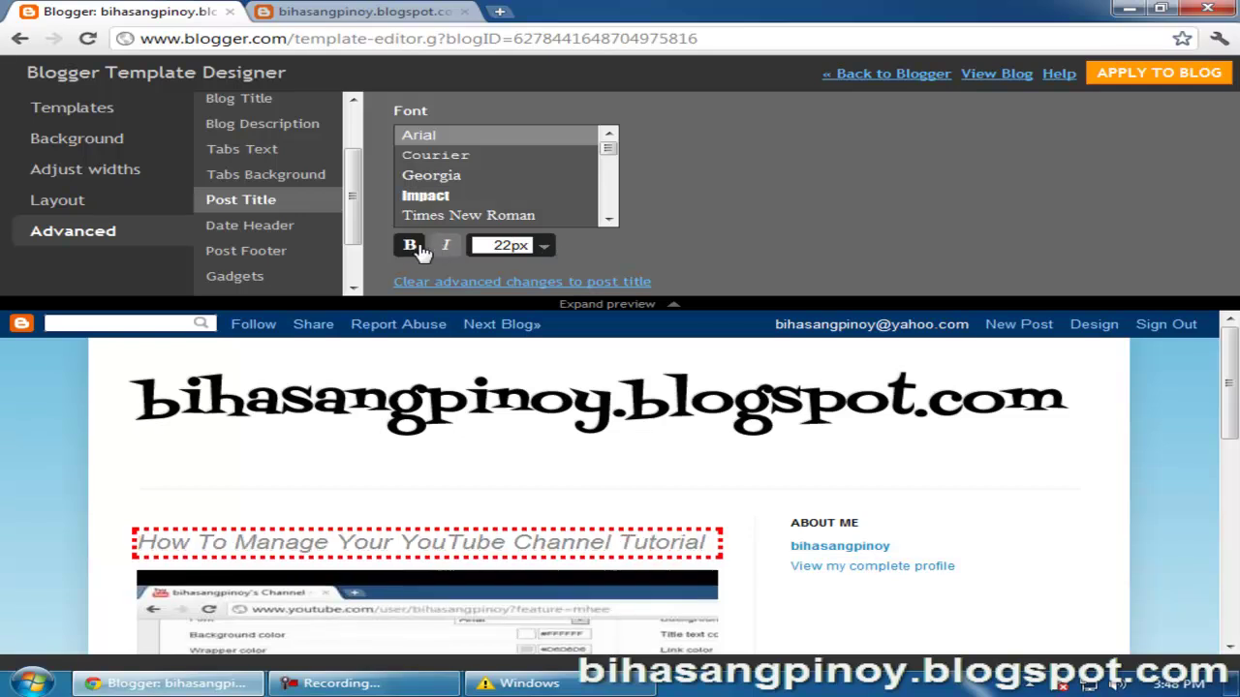
pyautogui.click(411, 247)
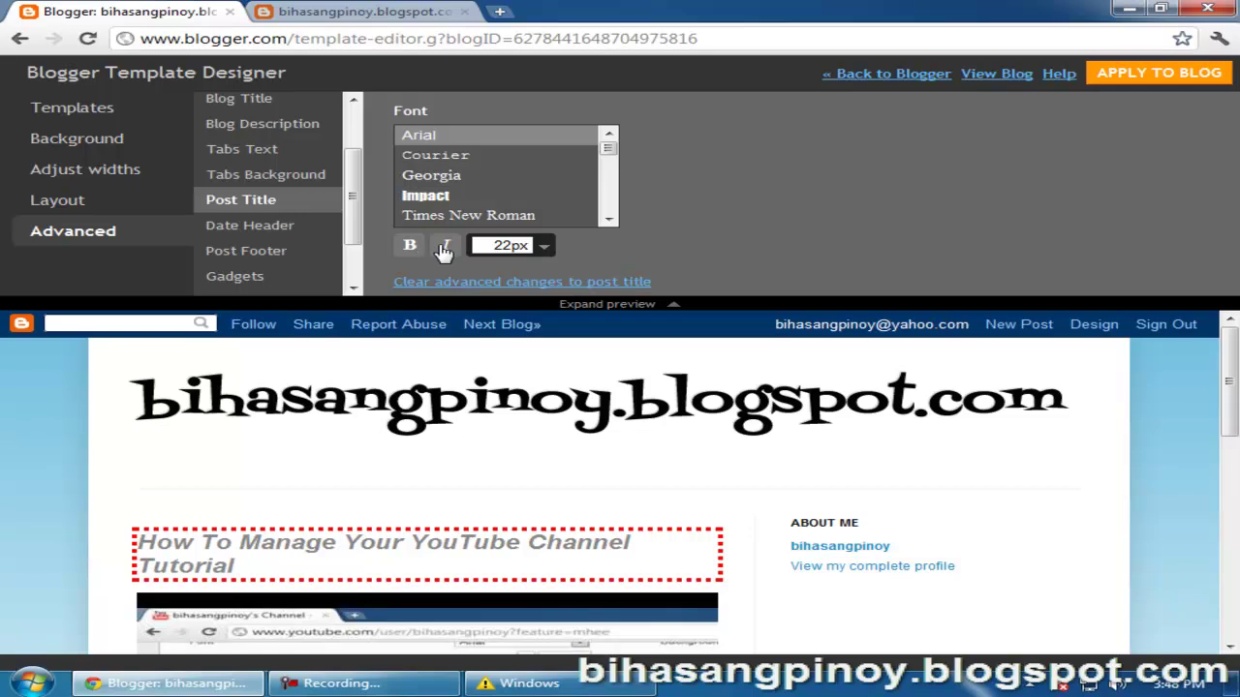
pyautogui.click(445, 248)
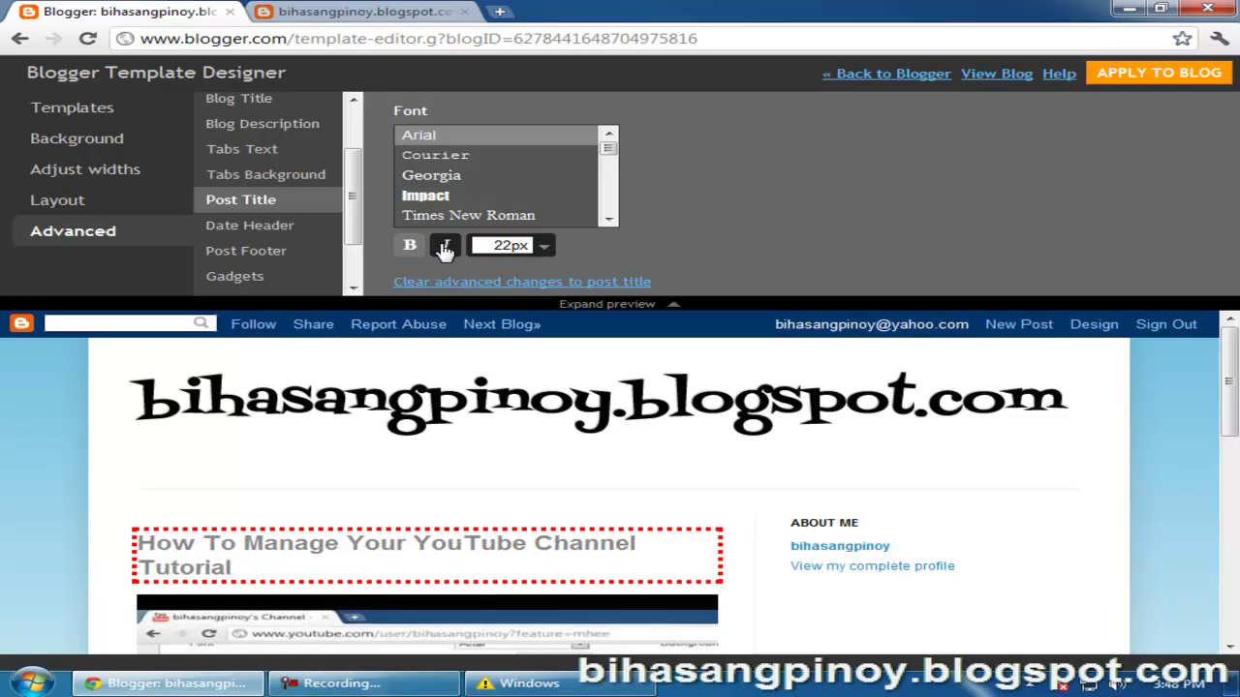
# Try 12, 36, 30, 20 and 24 px as the post title's font size.
pyautogui.click(542, 246)
pyautogui.click(538, 328)
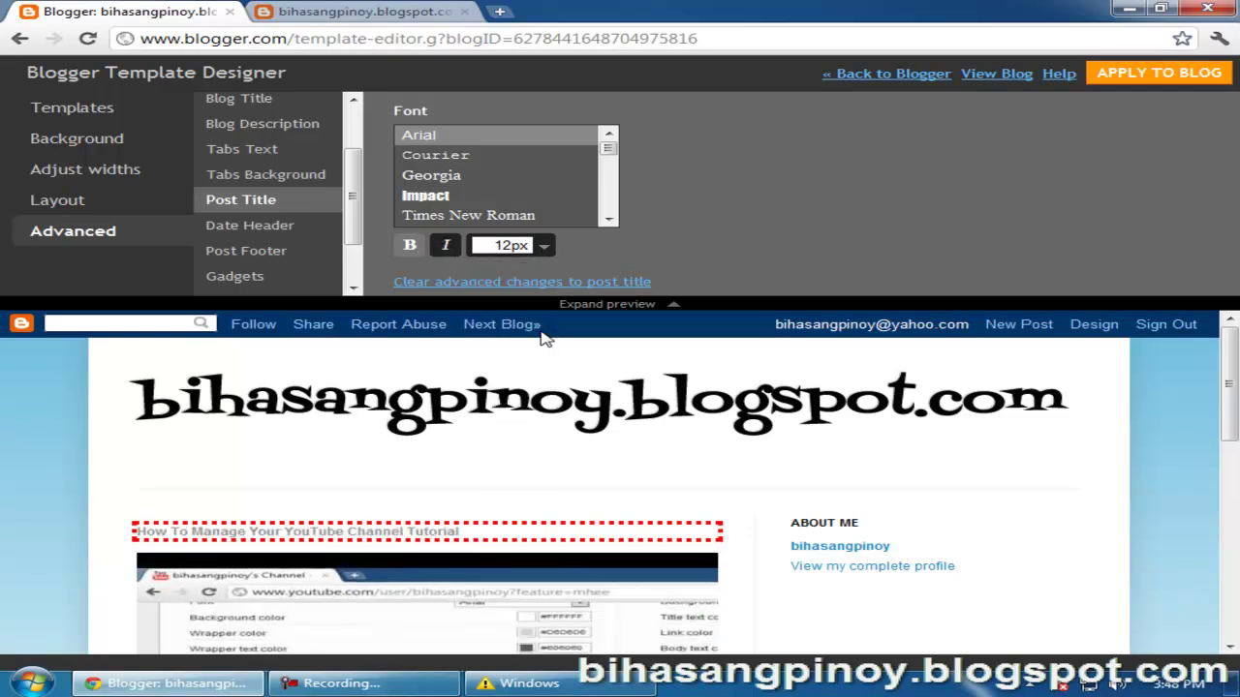
pyautogui.click(544, 248)
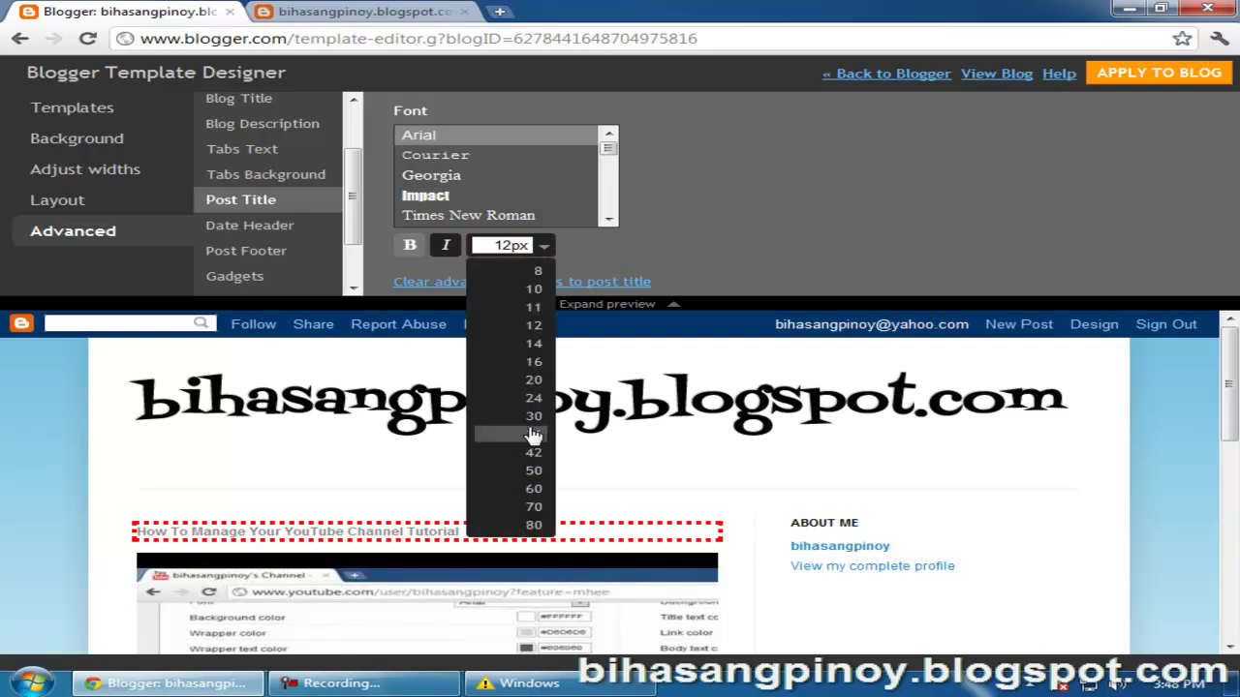
pyautogui.click(533, 434)
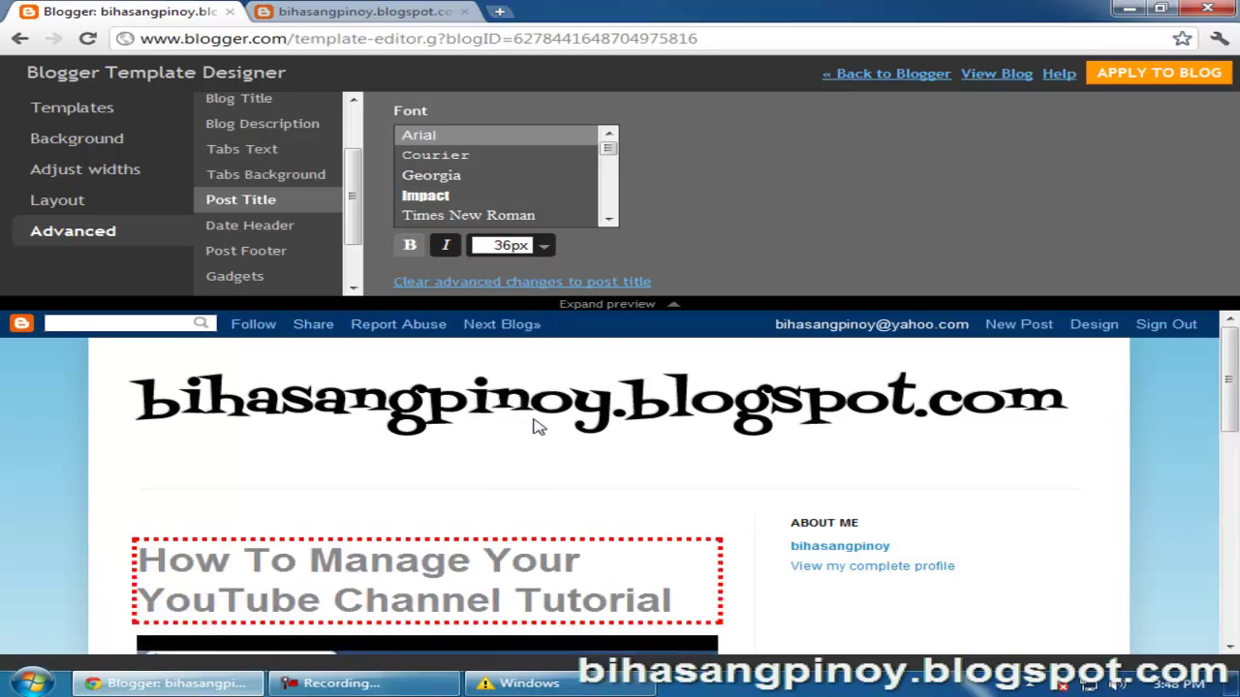
pyautogui.scroll(-1, 490, 475)
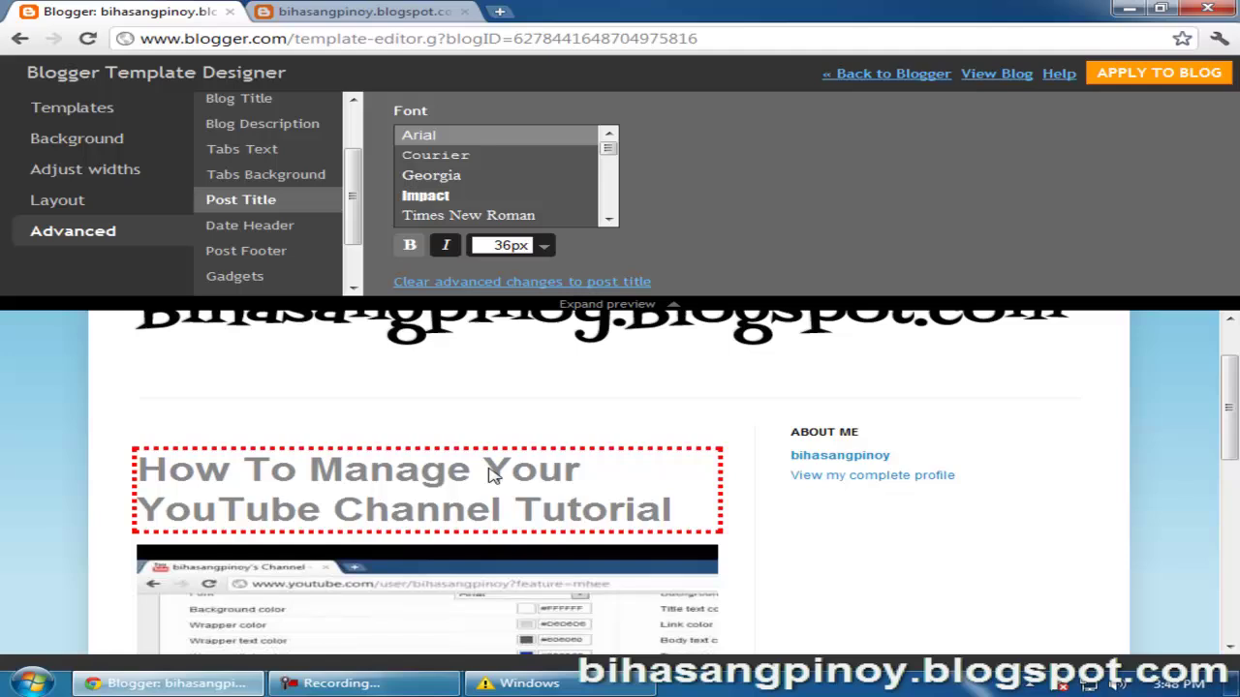
pyautogui.click(545, 246)
pyautogui.click(534, 416)
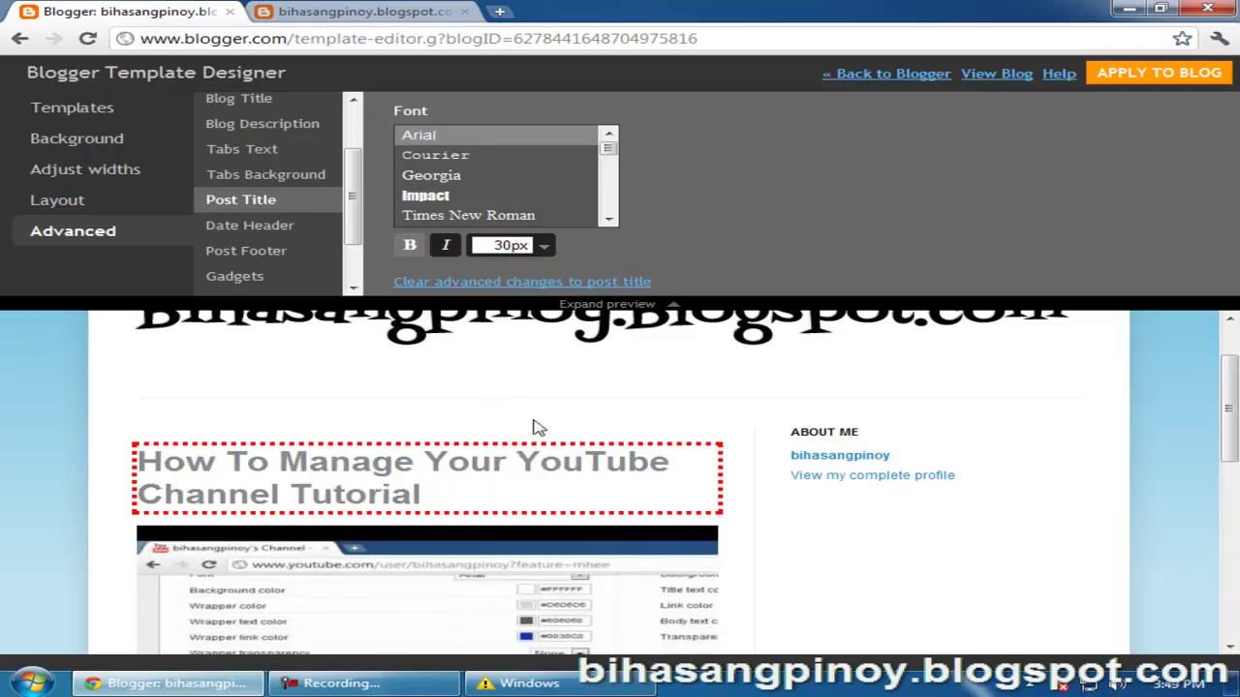
pyautogui.click(544, 246)
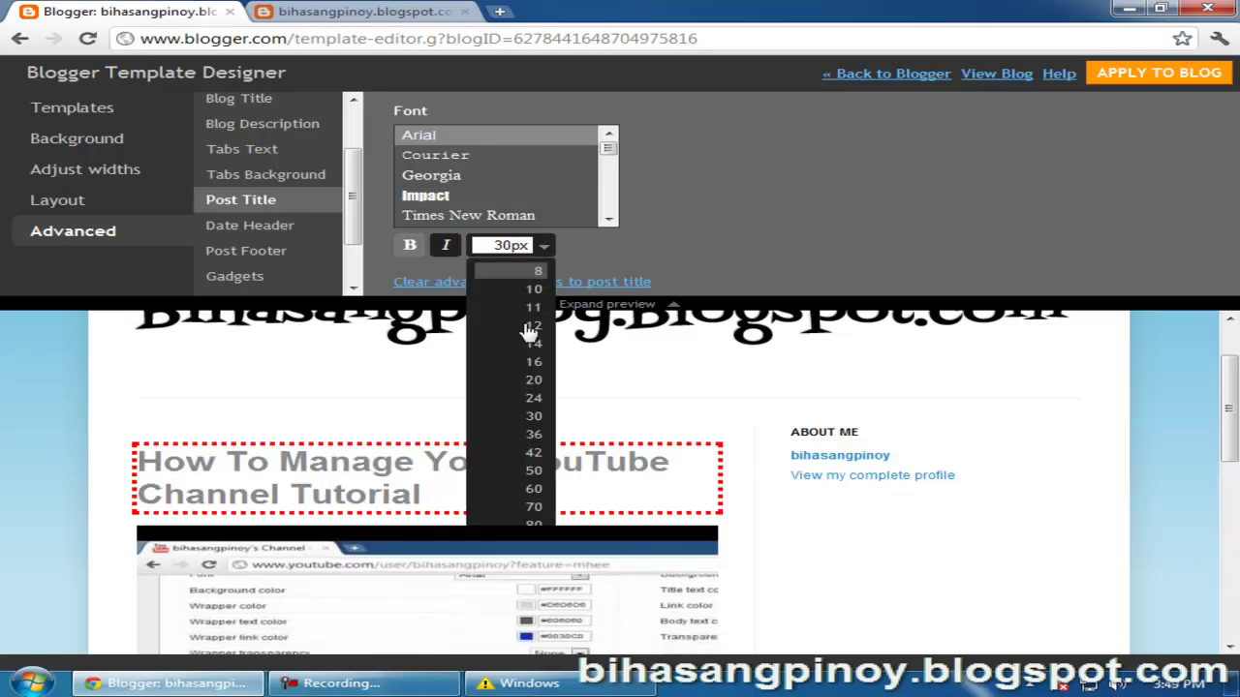
pyautogui.click(535, 386)
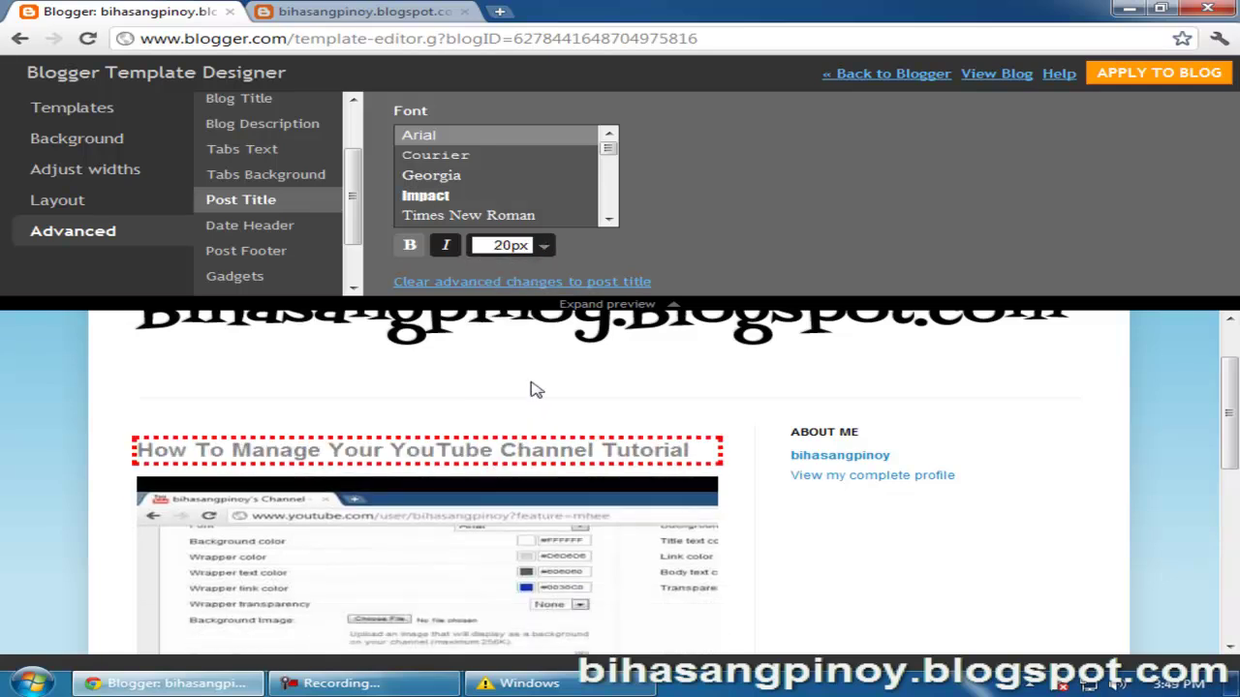
pyautogui.click(544, 248)
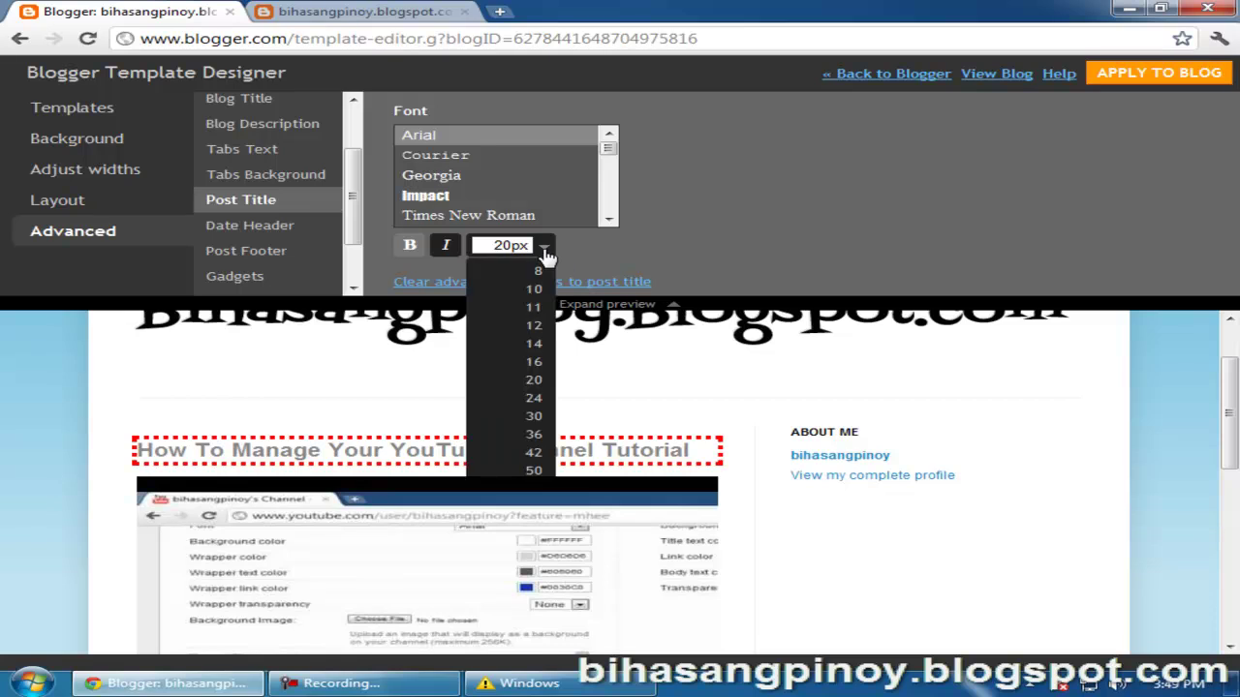
pyautogui.click(534, 398)
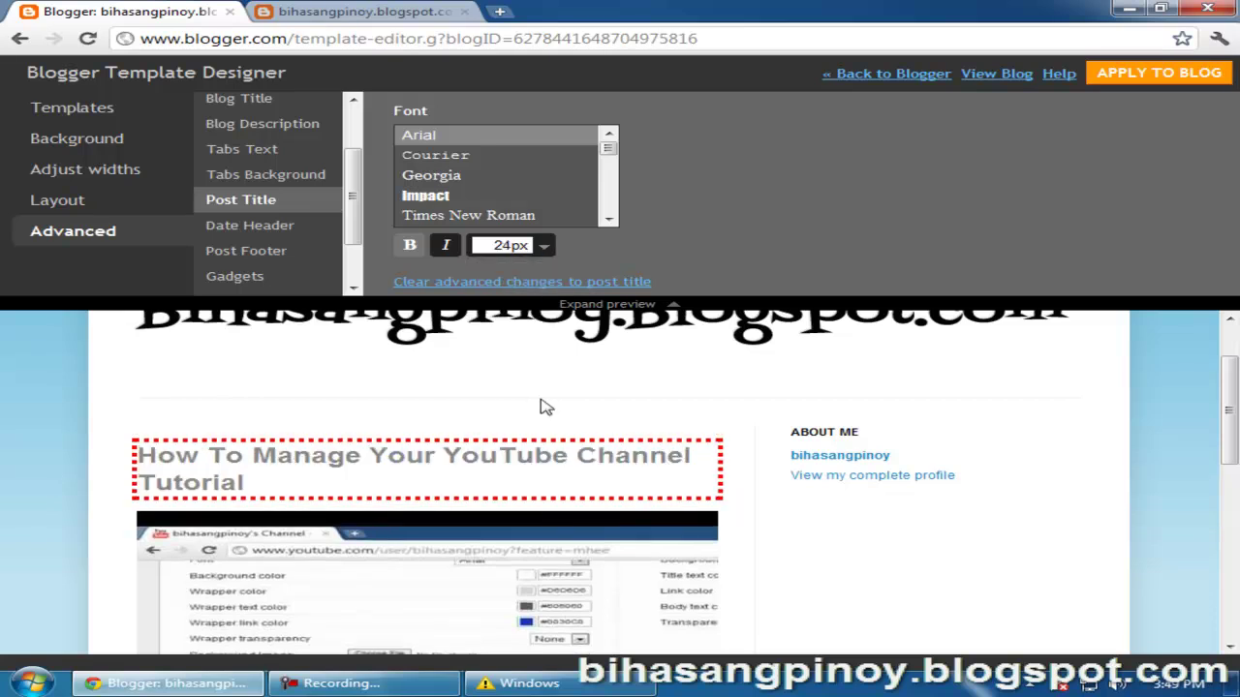
# Set the post title's font size to 20 px, comparing it without bold before turning bold back on.
pyautogui.click(411, 246)
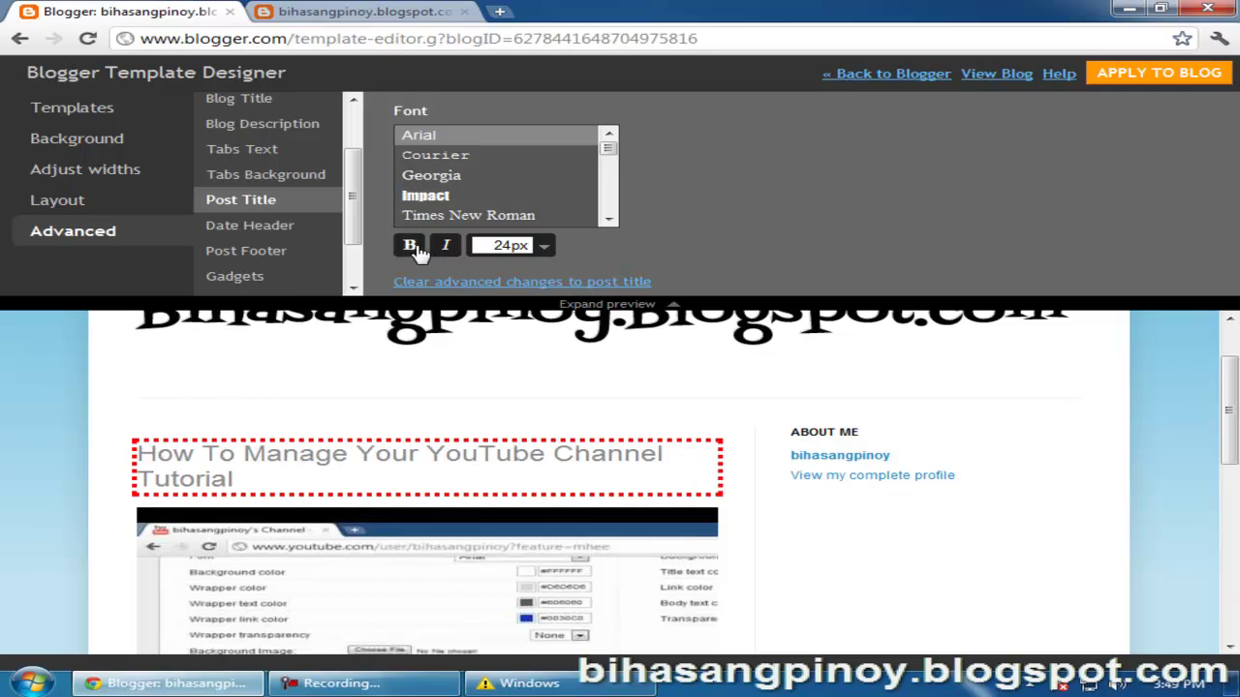
pyautogui.click(545, 248)
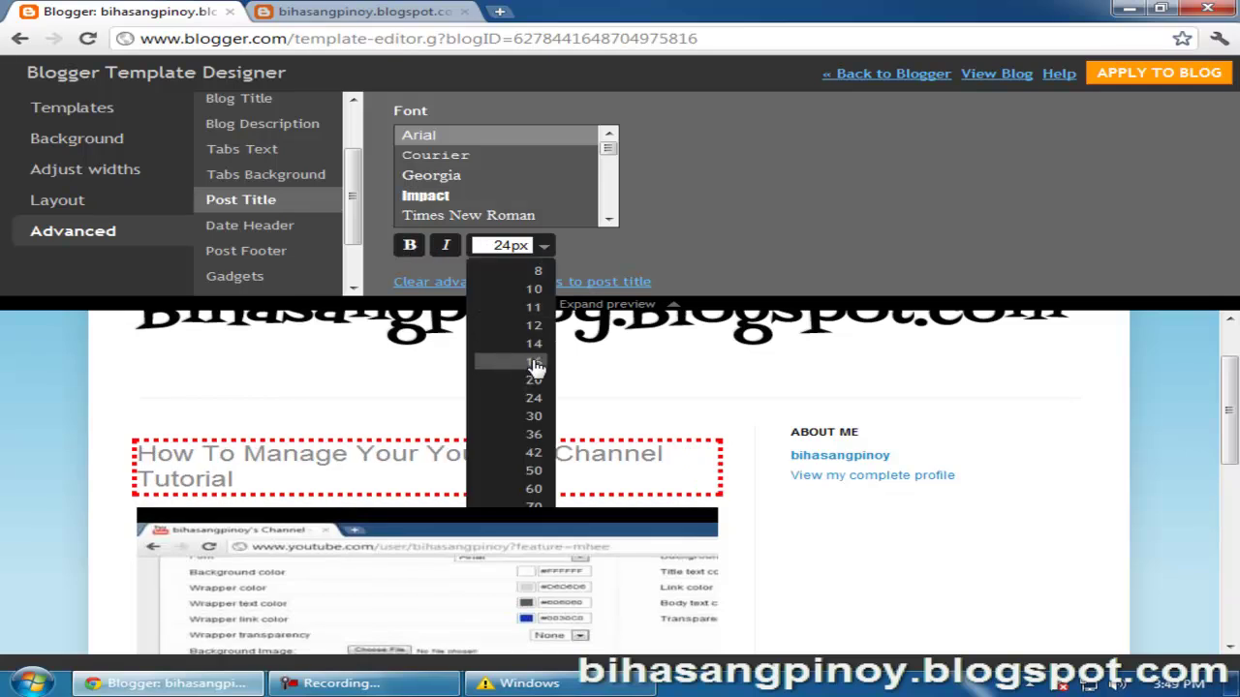
pyautogui.click(534, 381)
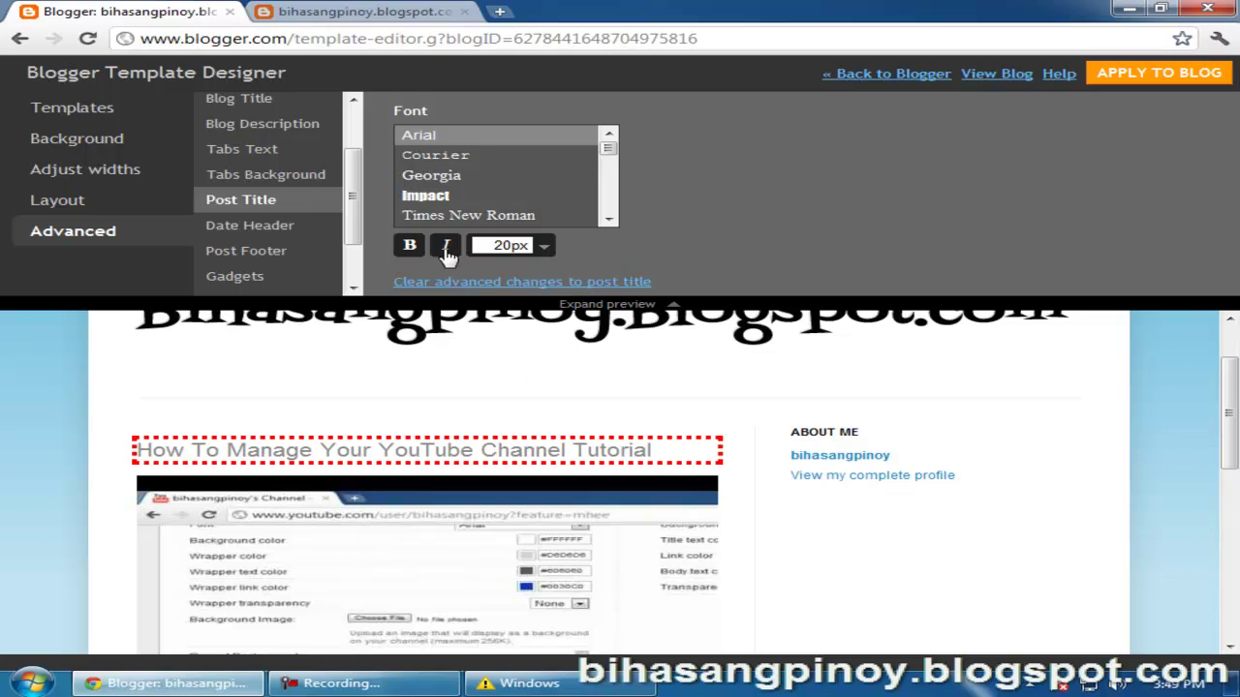
pyautogui.click(412, 248)
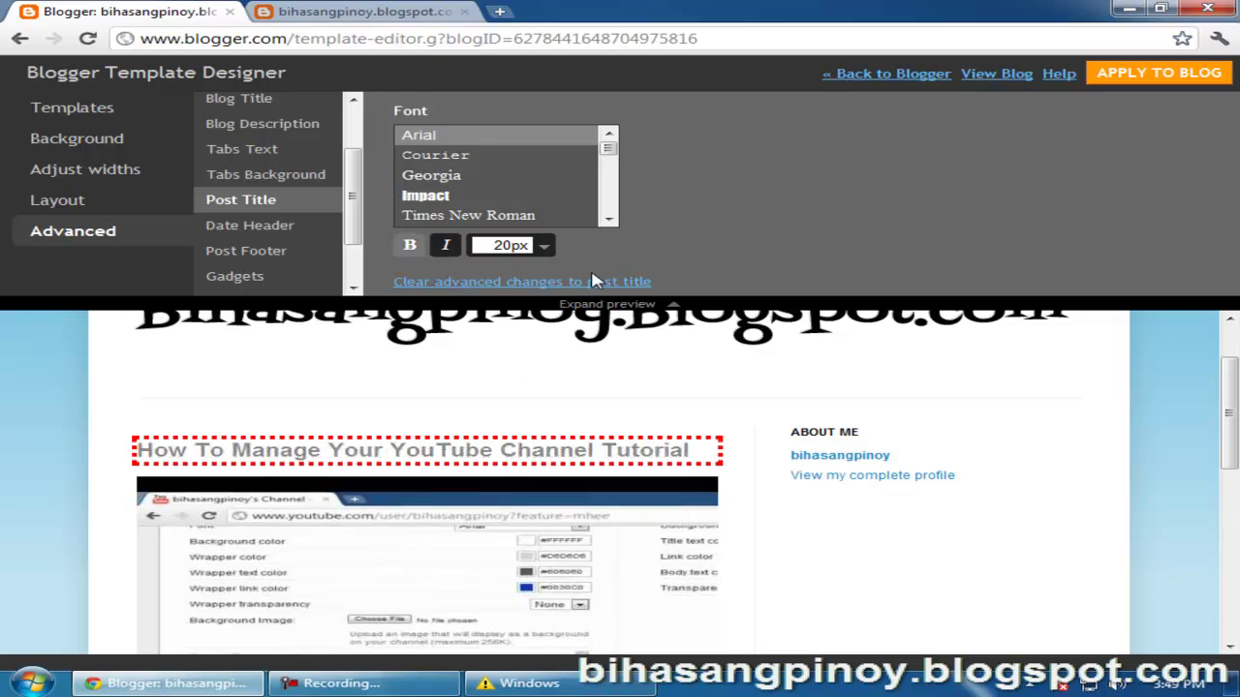
# Look through the advanced settings for the date header, post footer and gadgets.
pyautogui.click(289, 232)
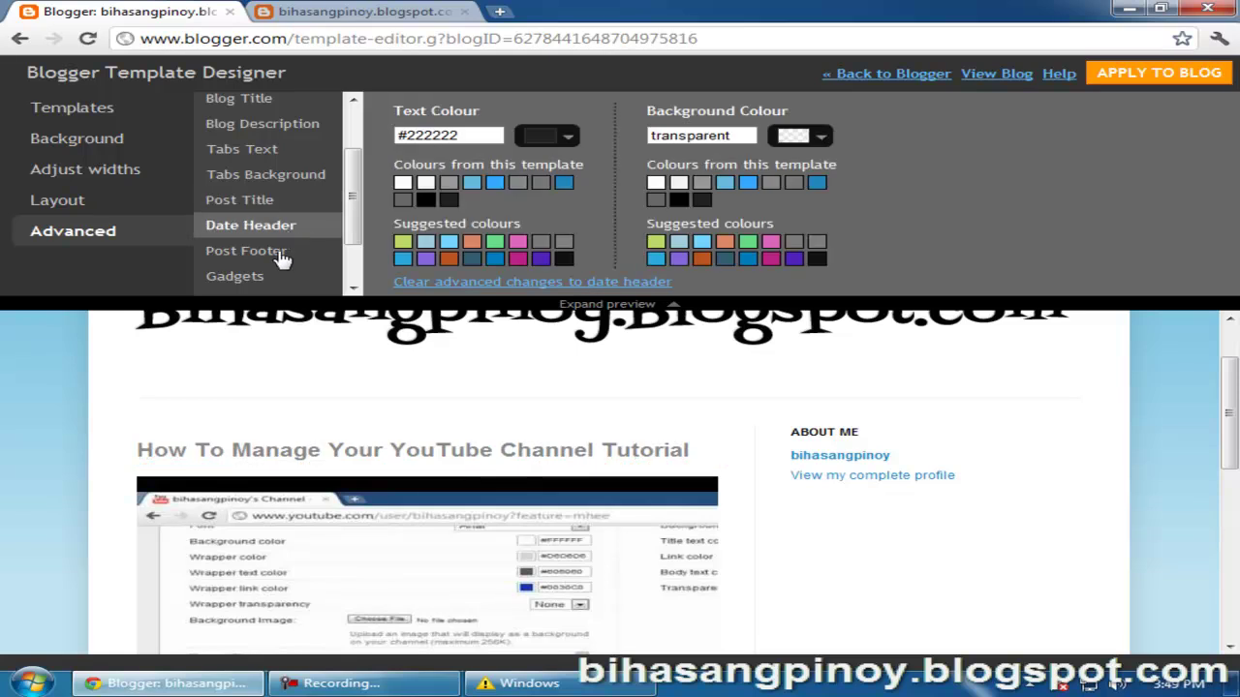
pyautogui.click(282, 256)
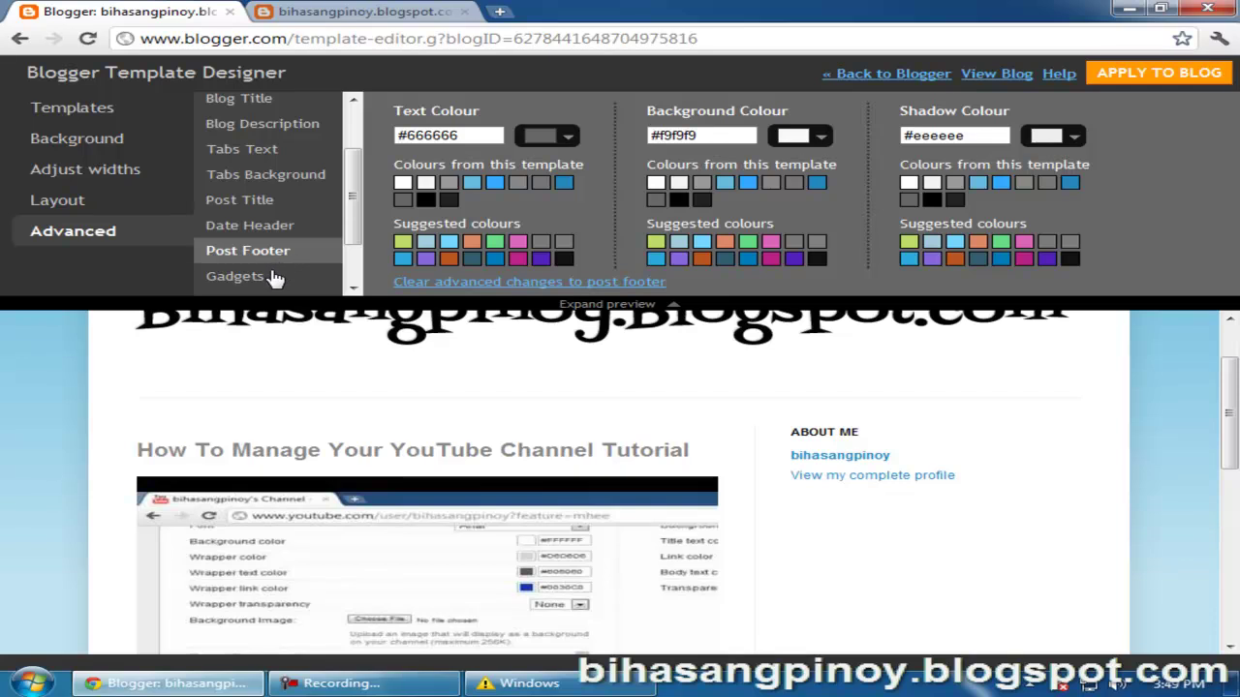
pyautogui.click(275, 279)
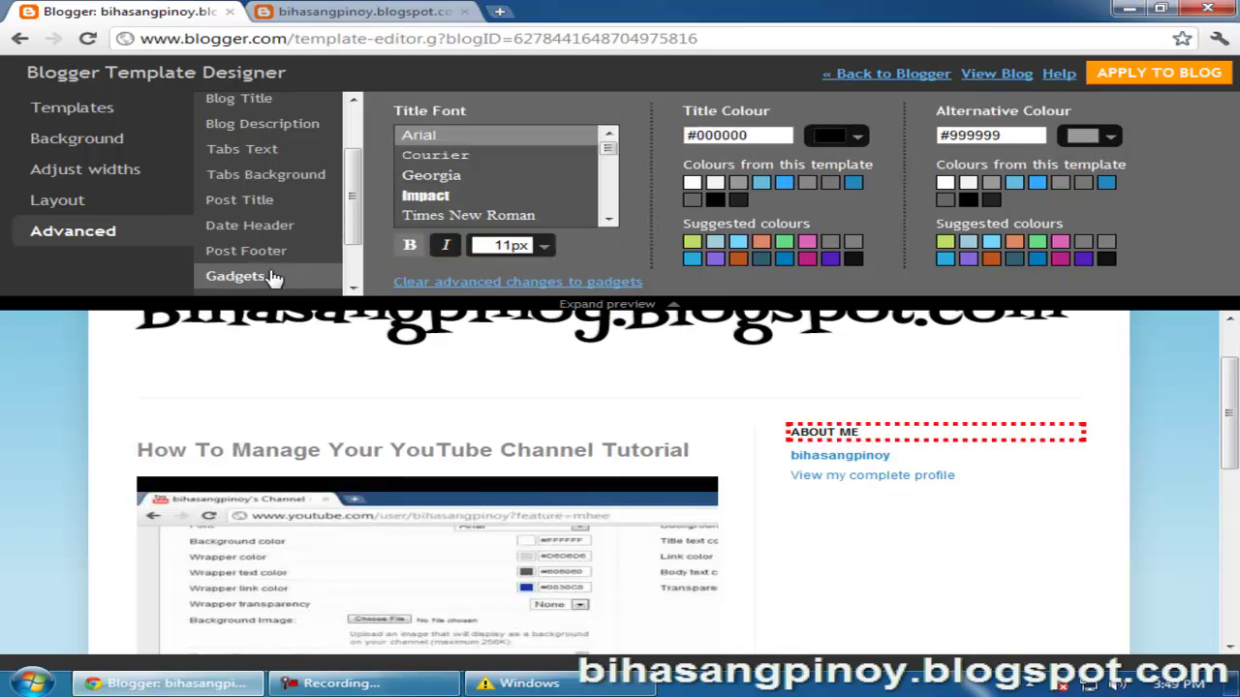
pyautogui.click(275, 256)
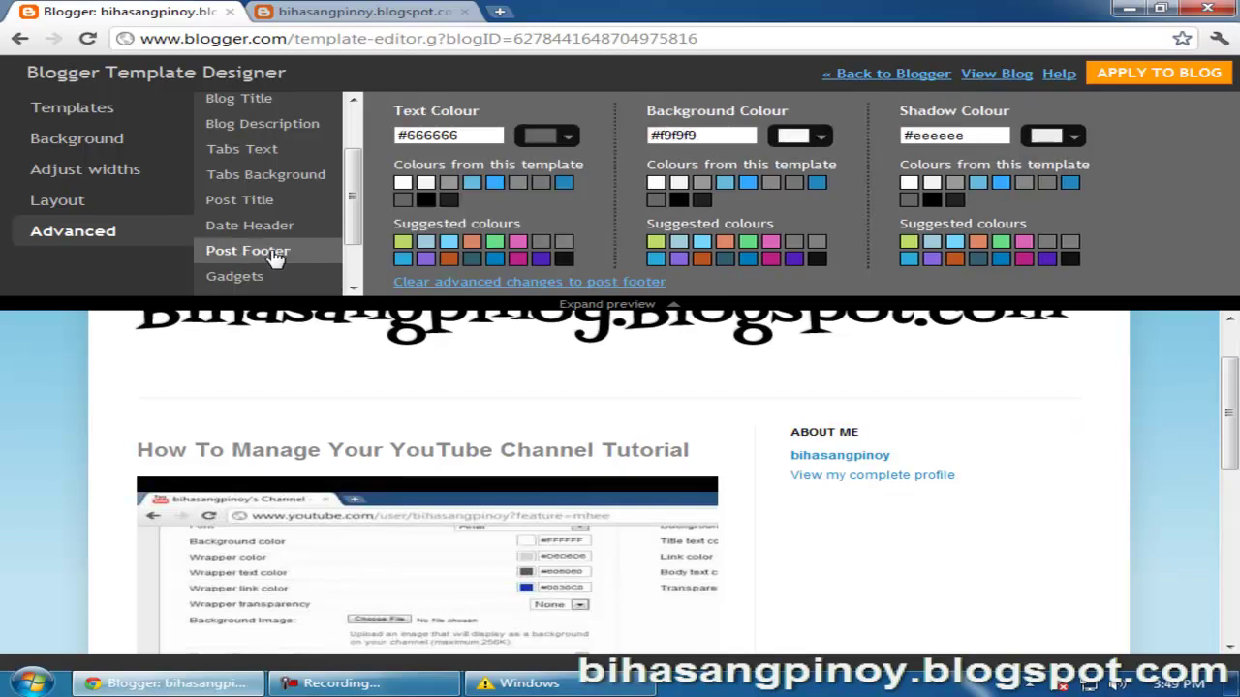
# Set the gadgets' title font size to 16 px and check the gadget titles in the blog preview.
pyautogui.click(271, 280)
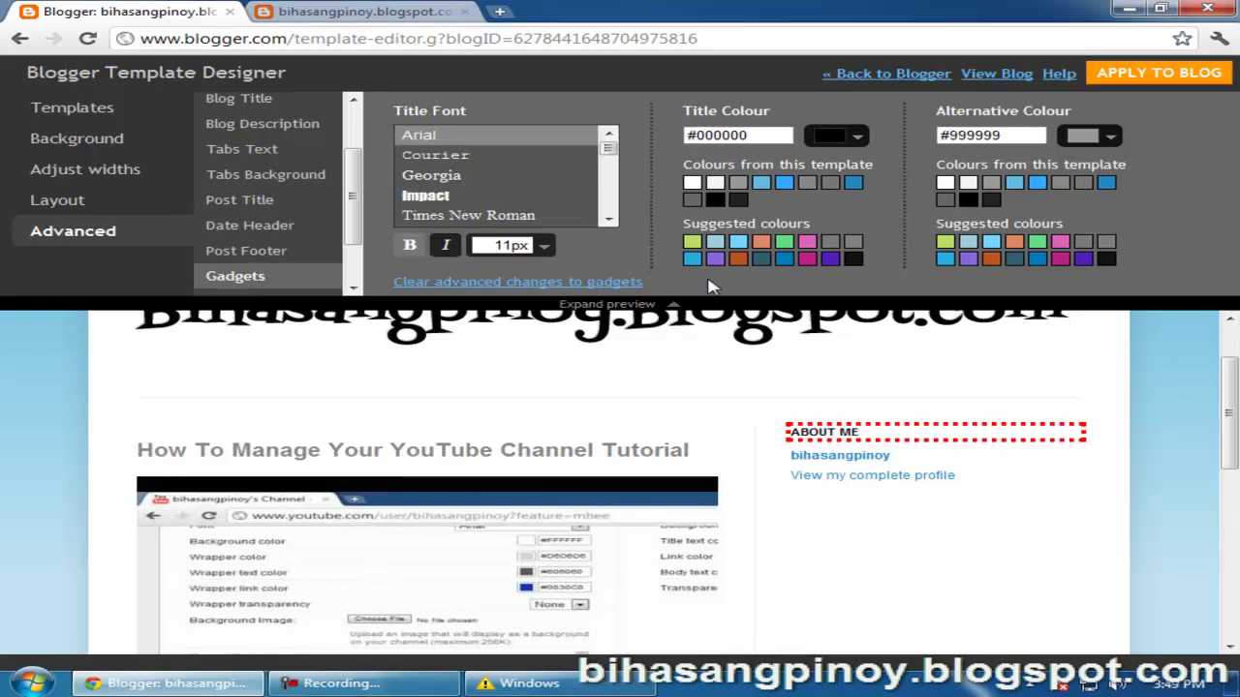
pyautogui.click(544, 245)
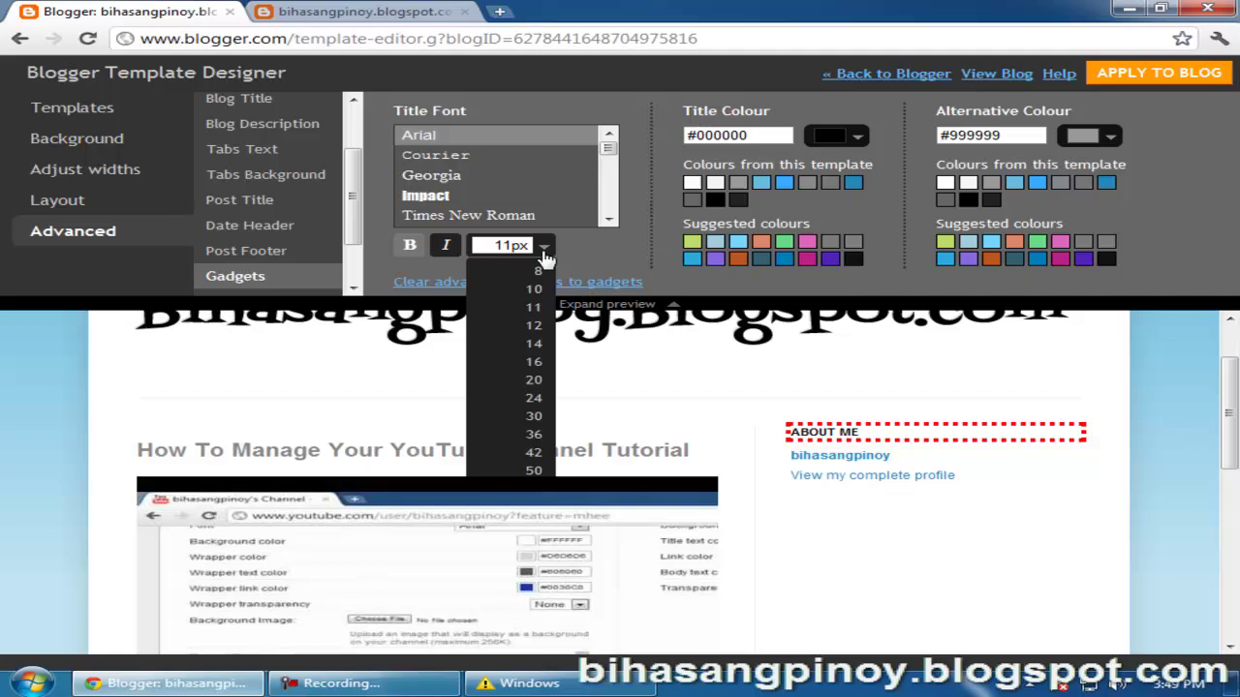
pyautogui.click(534, 362)
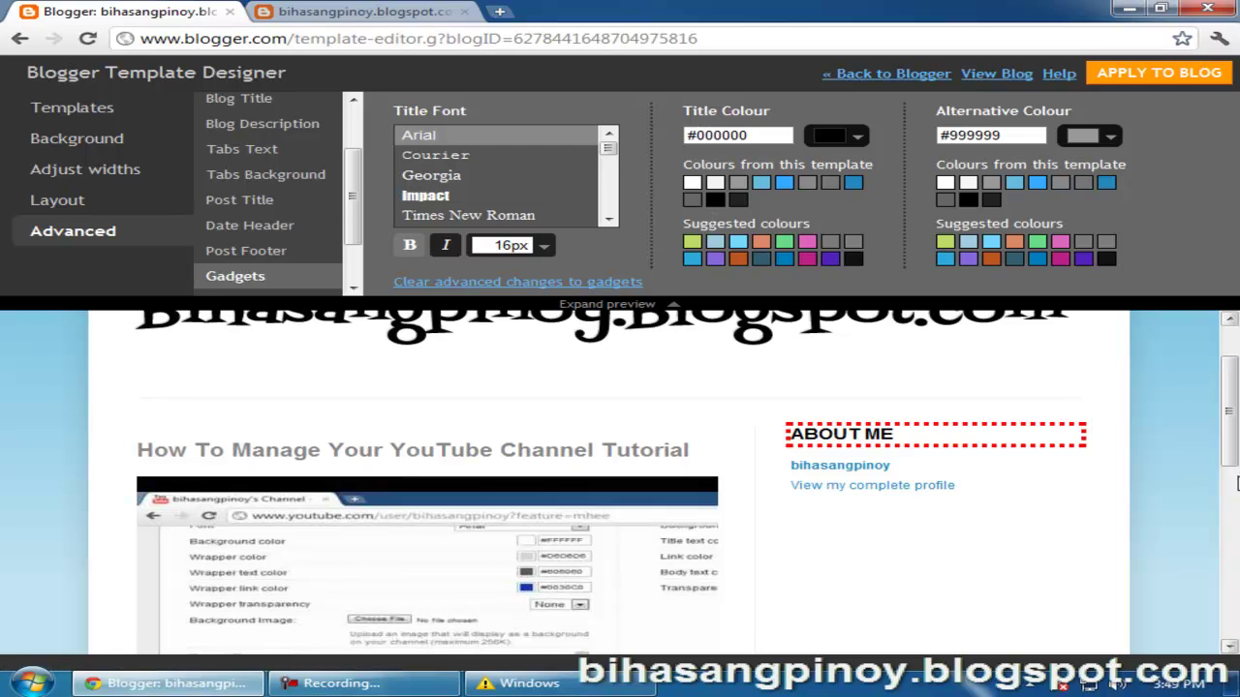
pyautogui.scroll(-5, 1191, 435)
pyautogui.scroll(-2, 1189, 431)
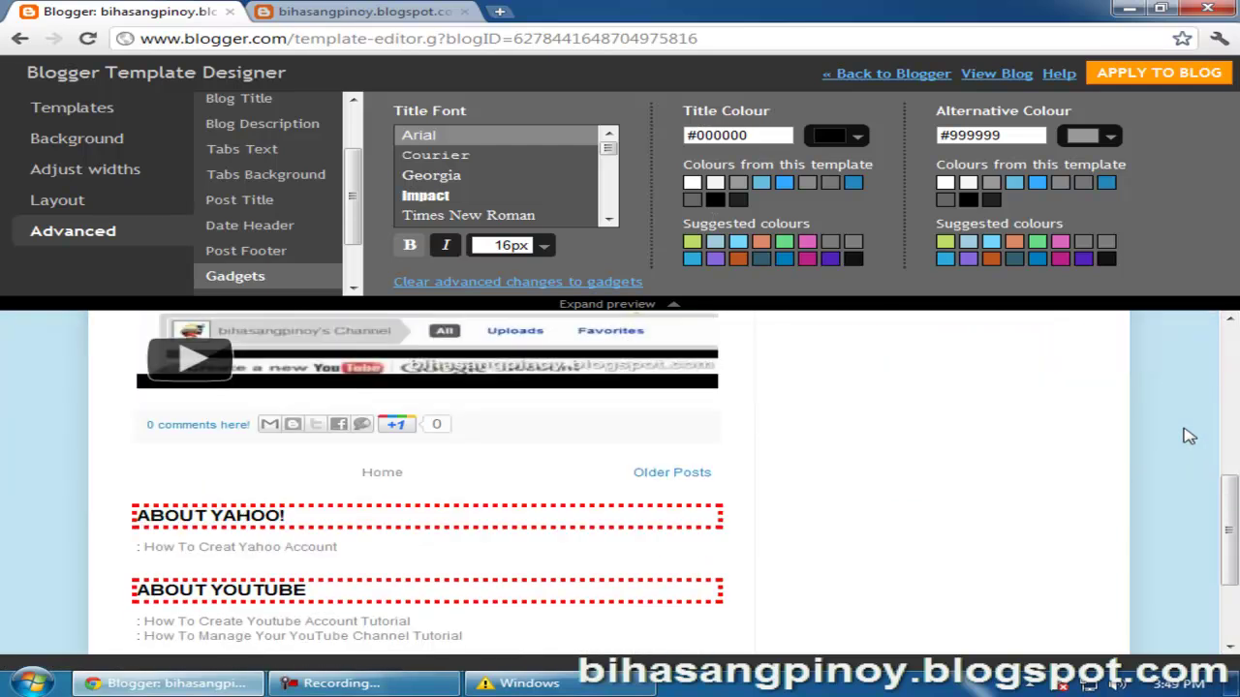
pyautogui.scroll(2, 1190, 431)
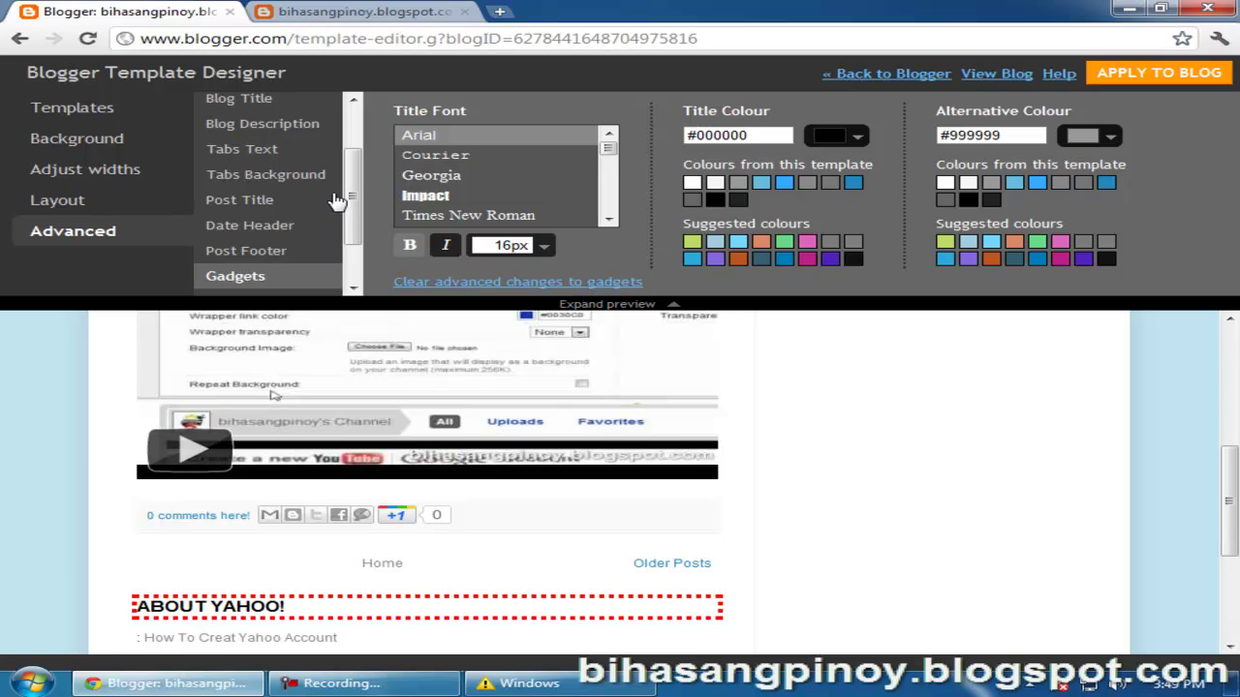
# Set the visited colour of the blog's links to red (#f40808).
pyautogui.moveTo(350, 207); pyautogui.dragTo(353, 165)
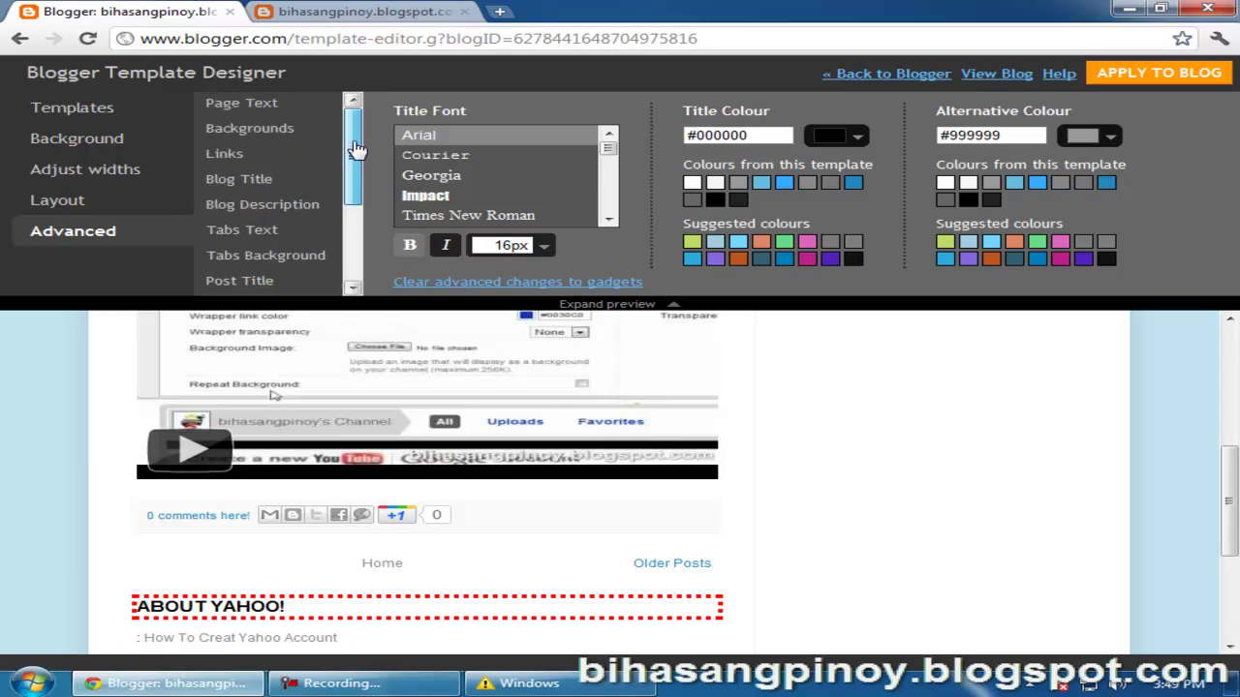
pyautogui.click(224, 159)
pyautogui.moveTo(1230, 486); pyautogui.dragTo(1230, 525)
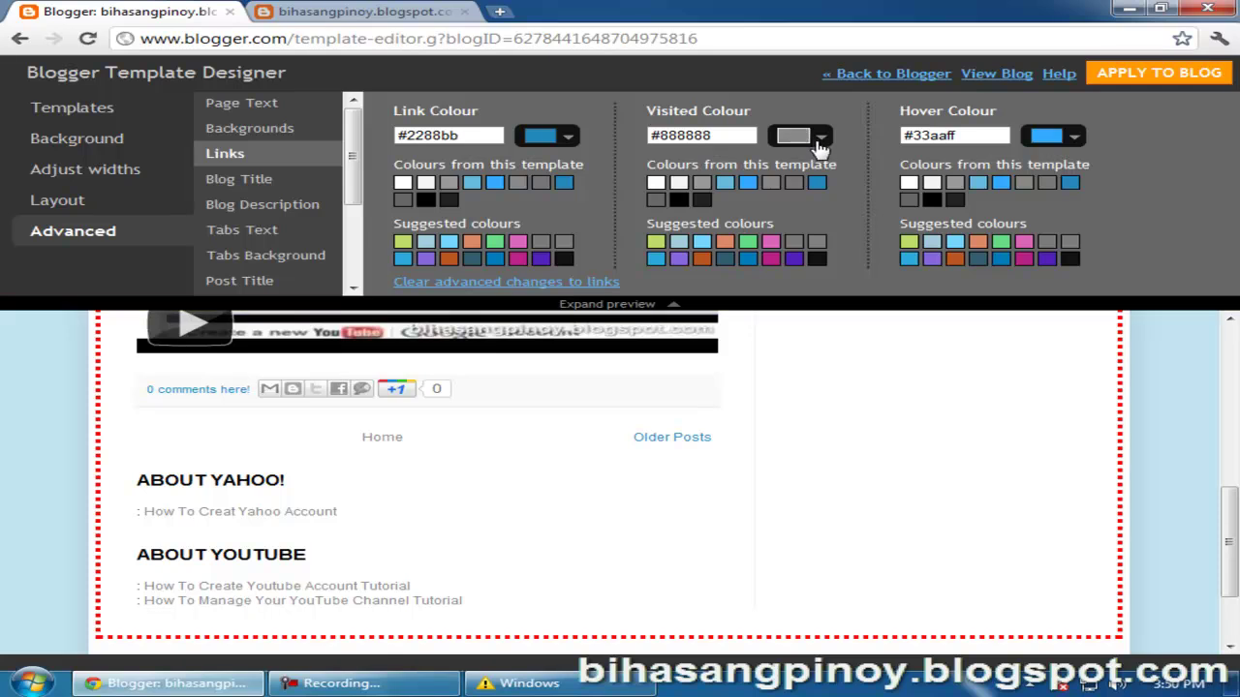
pyautogui.click(820, 145)
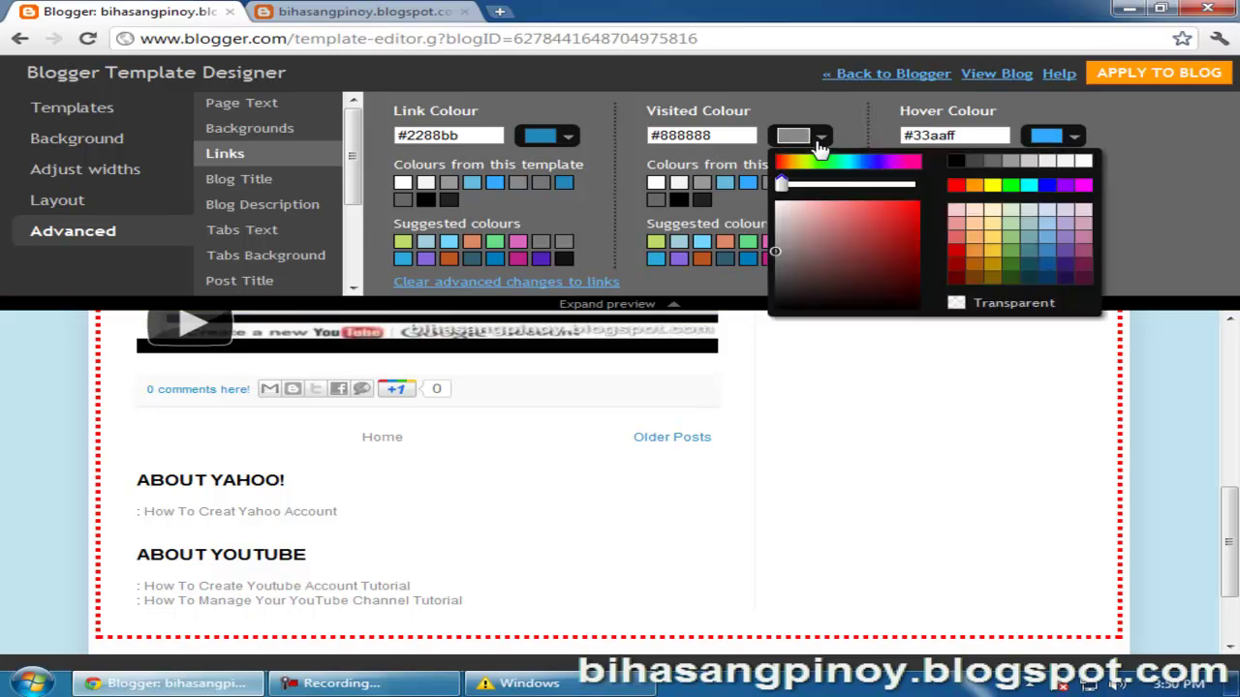
pyautogui.click(915, 207)
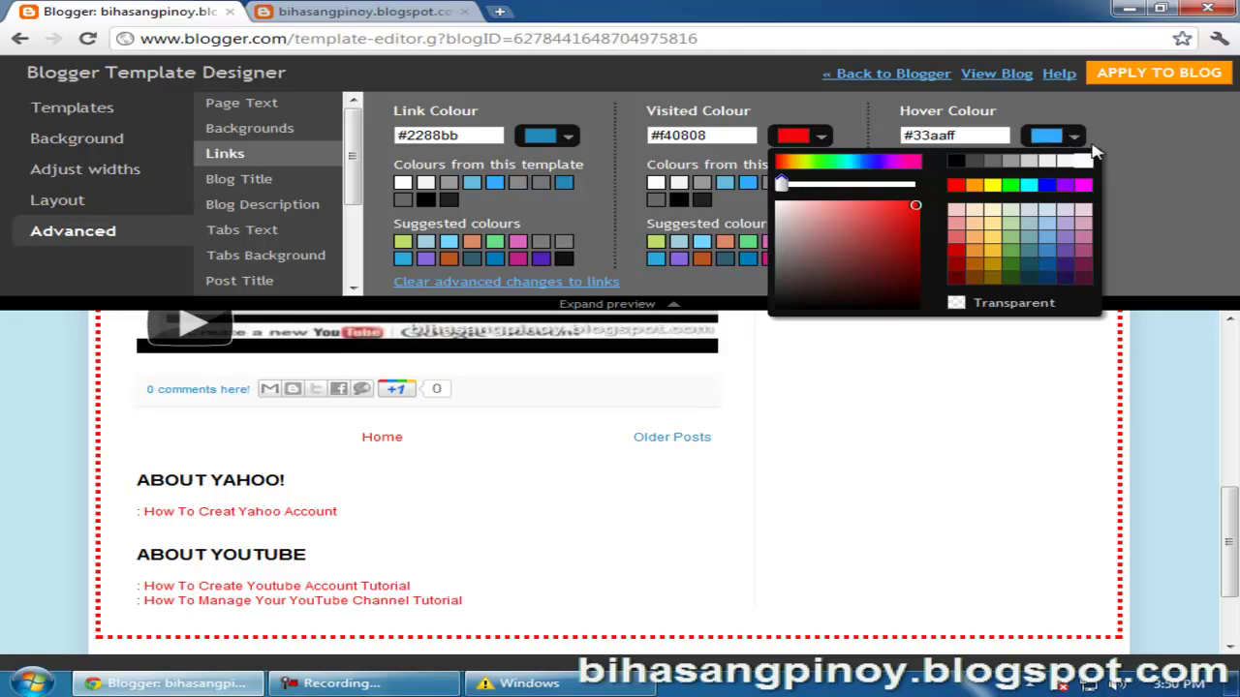
pyautogui.click(1182, 150)
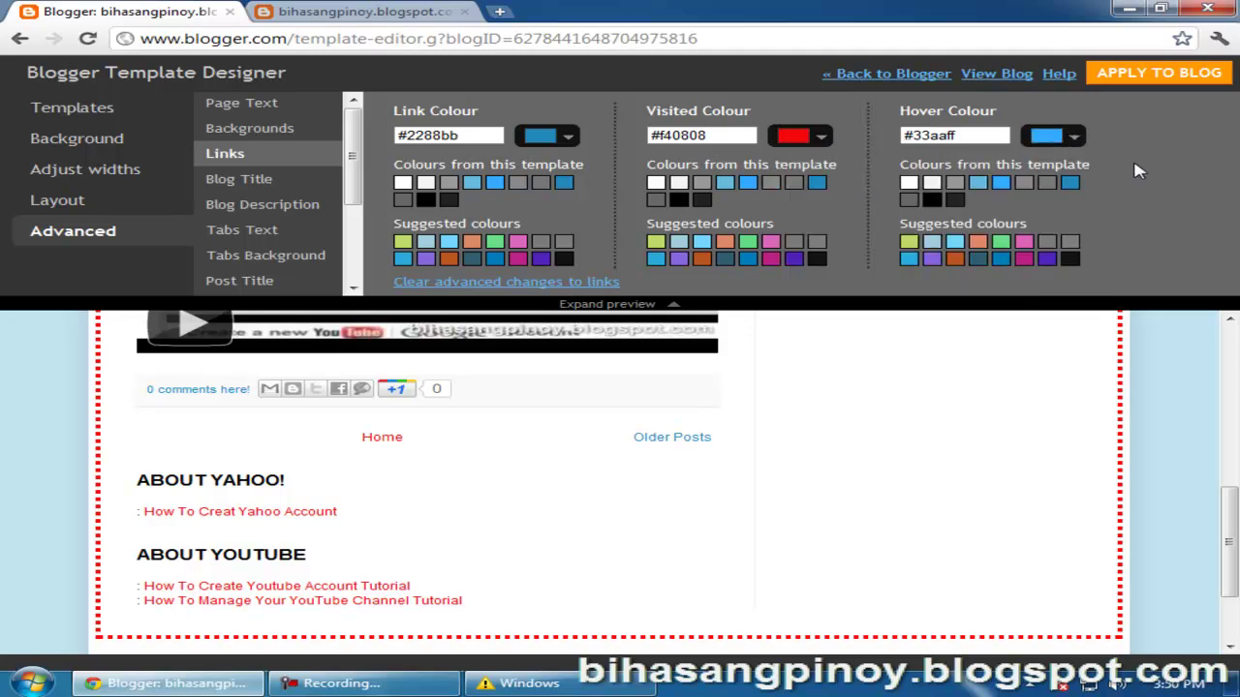
# Choose magenta as the hover colour of the blog's links.
pyautogui.click(1075, 139)
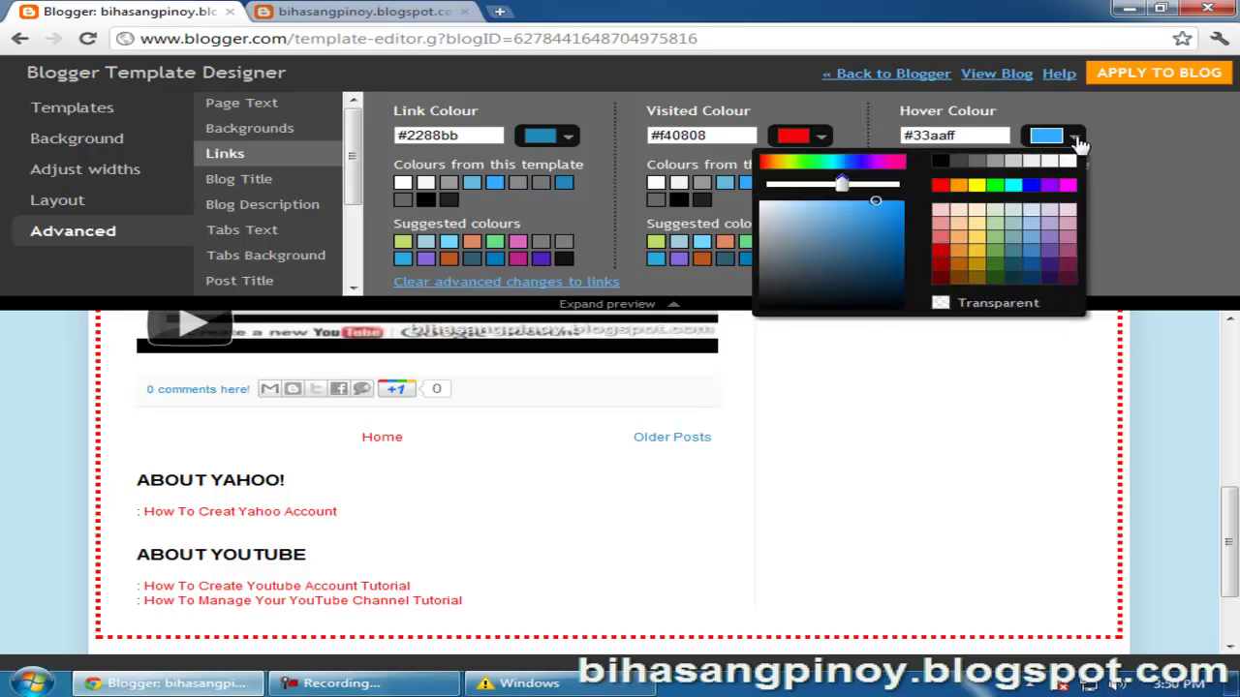
pyautogui.click(1067, 185)
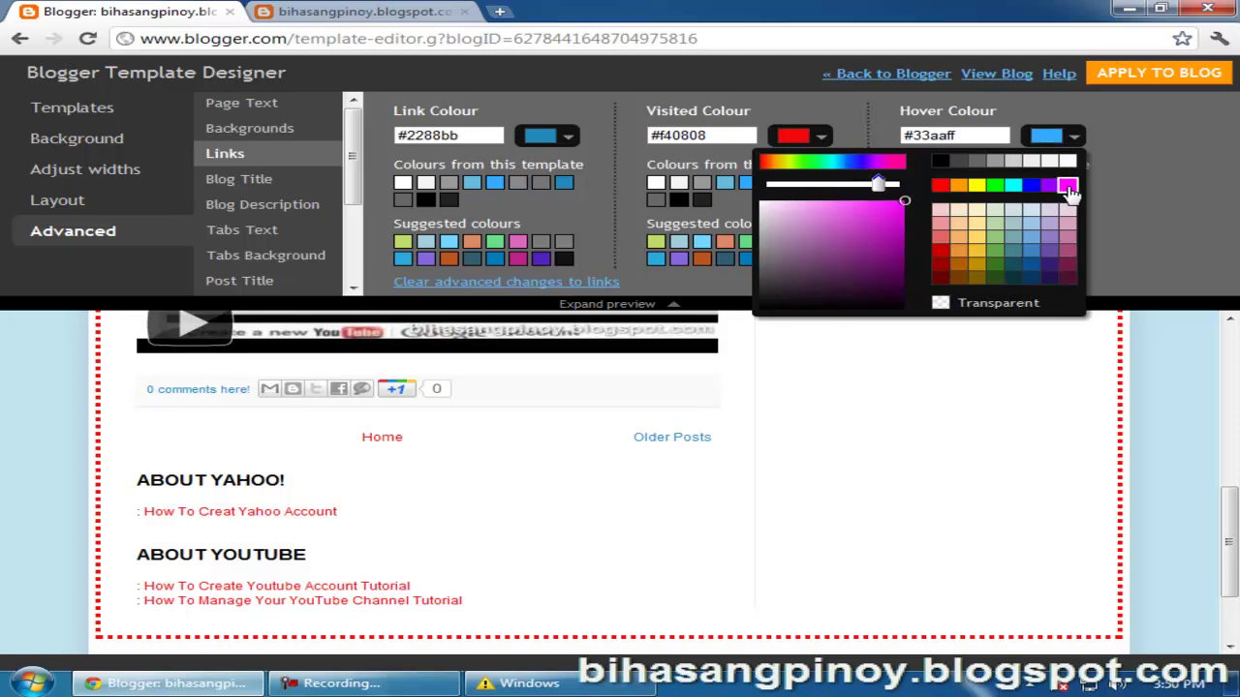
# Set the blog's link colour to dark blue (#0101b0) and check the links throughout the blog preview.
pyautogui.click(1167, 187)
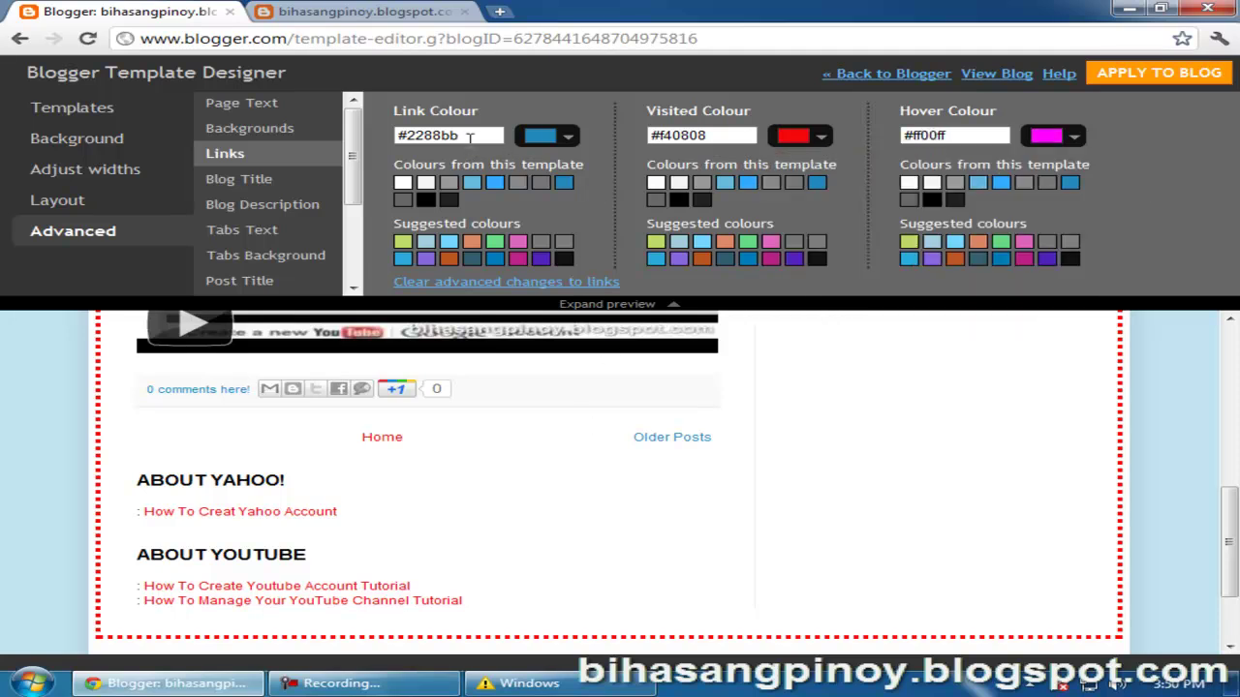
pyautogui.click(569, 140)
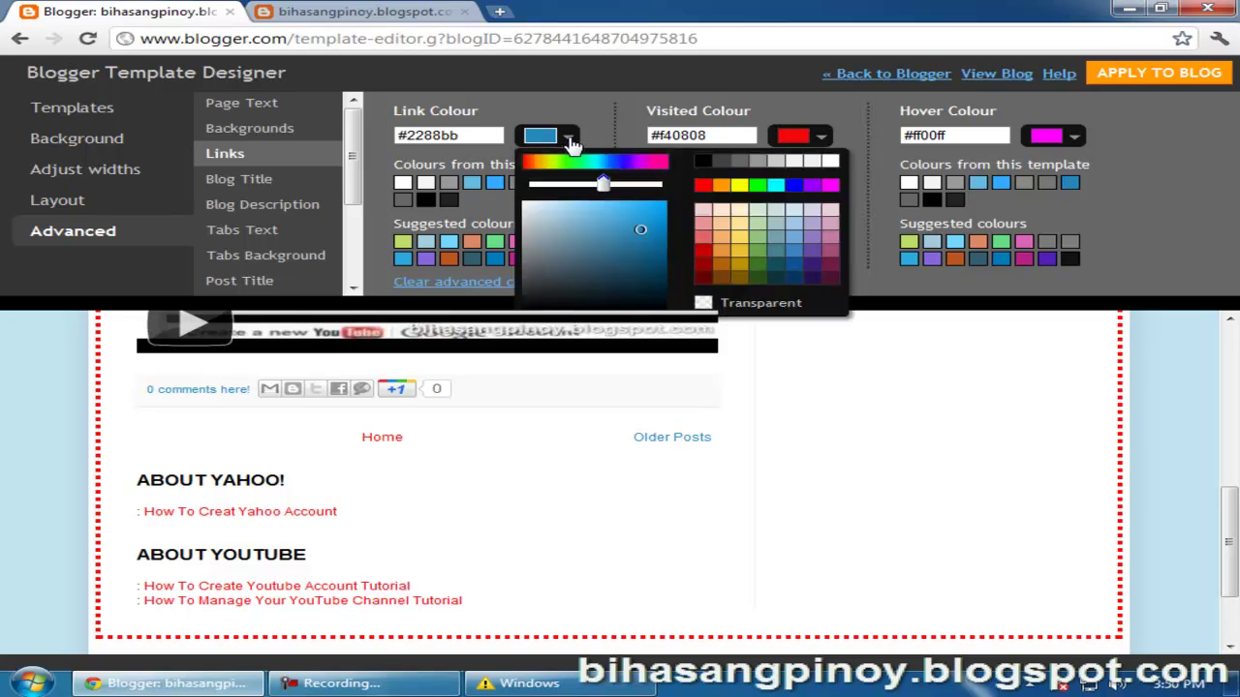
pyautogui.moveTo(653, 233)
pyautogui.mouseDown()
pyautogui.moveTo(658, 211)
pyautogui.moveTo(665, 234)
pyautogui.mouseUp()
pyautogui.click(620, 172)
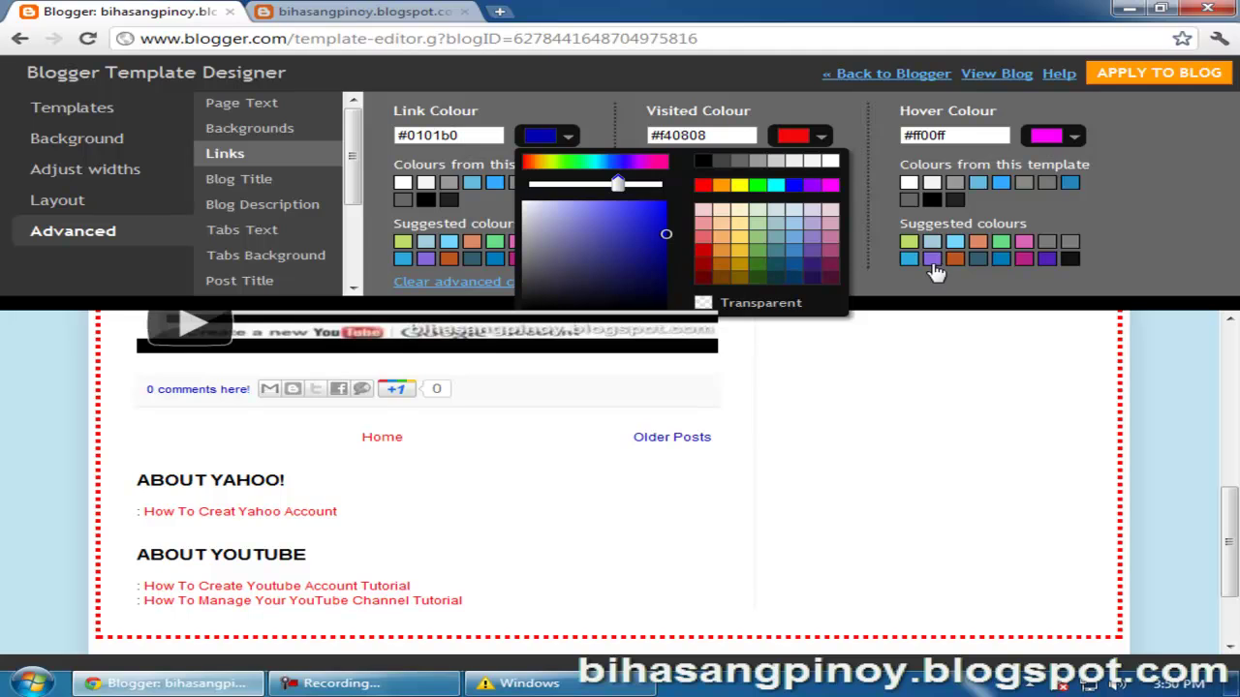
pyautogui.click(920, 294)
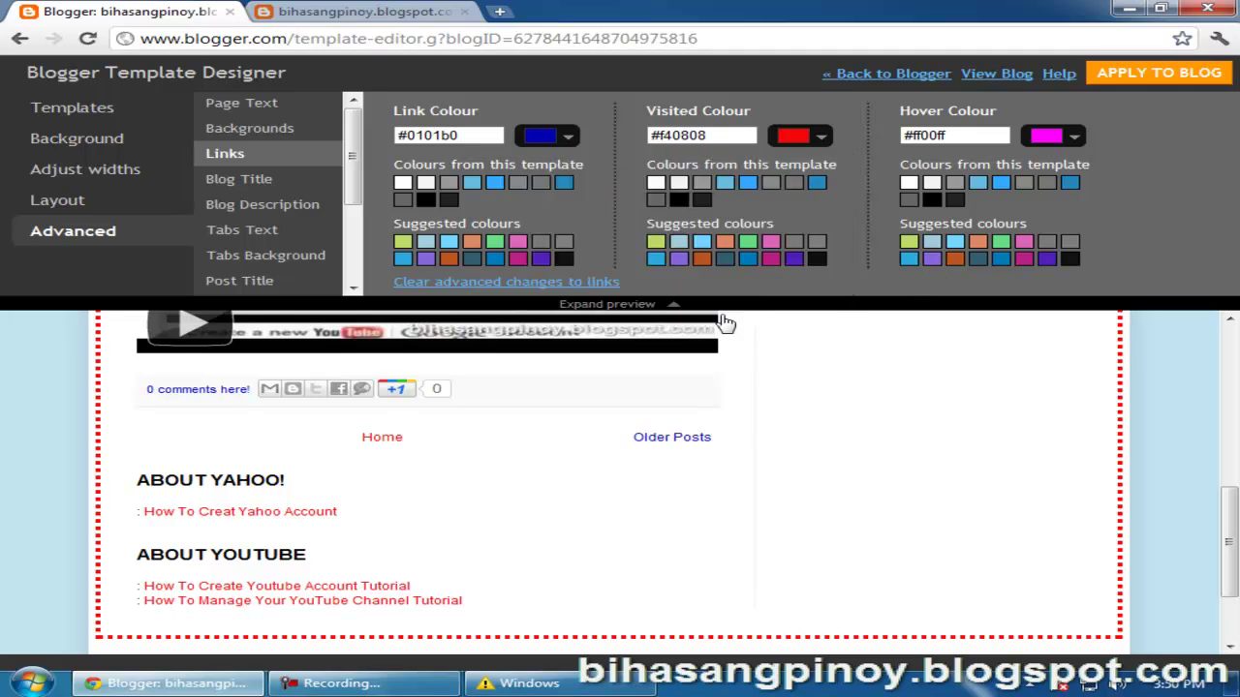
pyautogui.scroll(2, 15, 494)
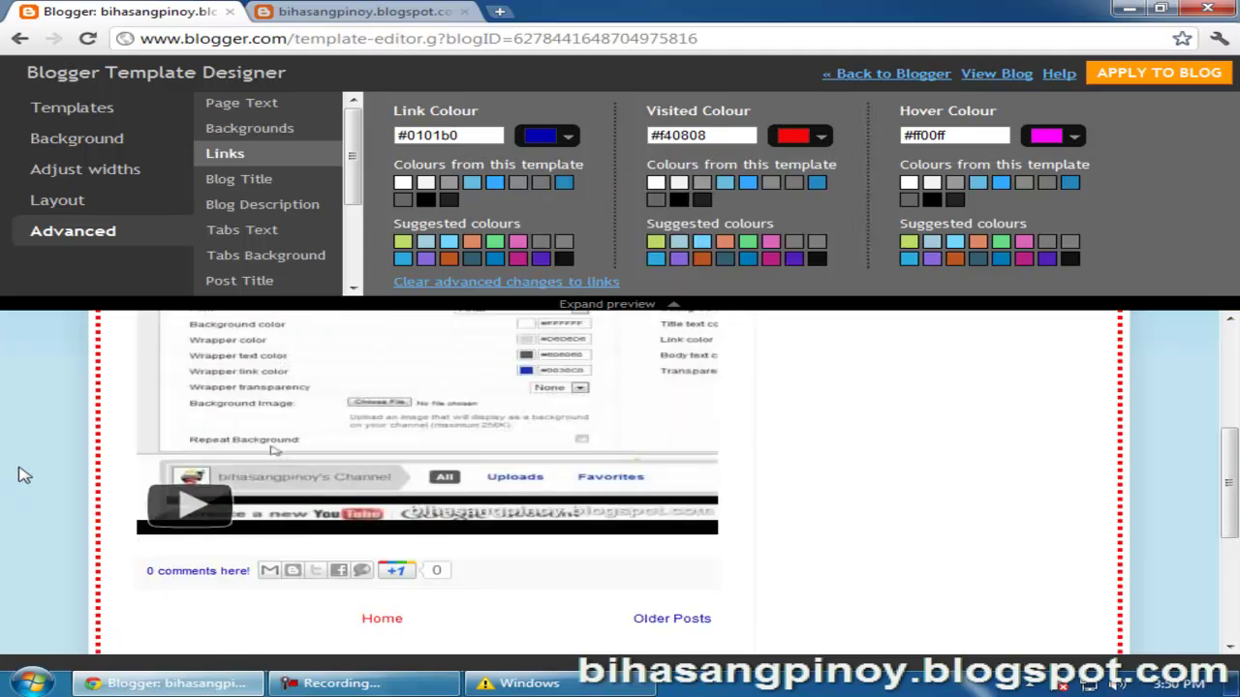
pyautogui.scroll(2, 15, 475)
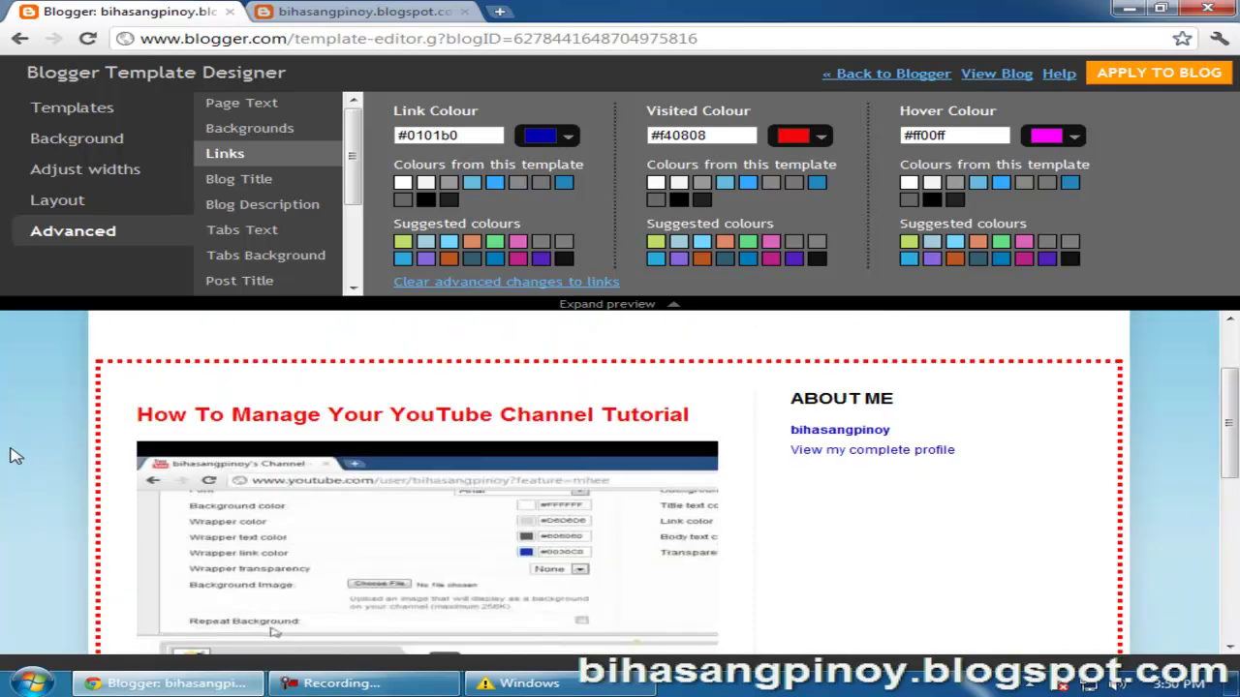
pyautogui.scroll(2, 15, 455)
pyautogui.scroll(-6, 16, 455)
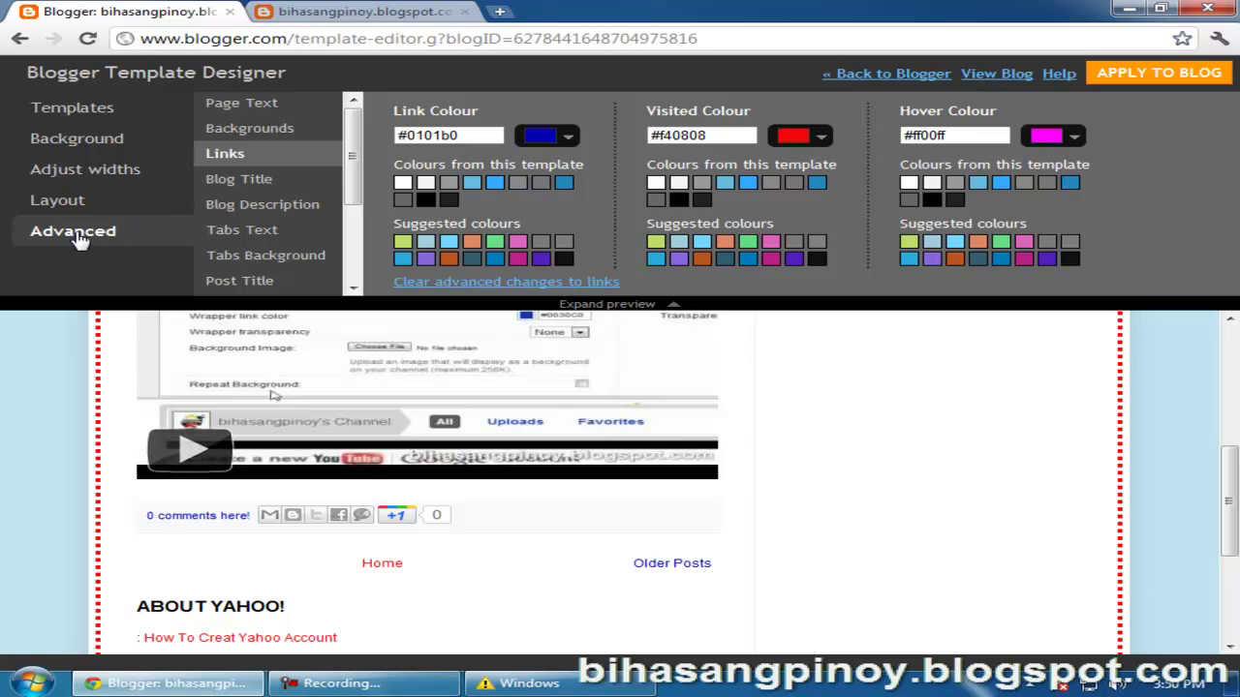
# Go to the layout settings, apply the template changes to the blog and open the live blog, closing the surplus blog page.
pyautogui.click(58, 200)
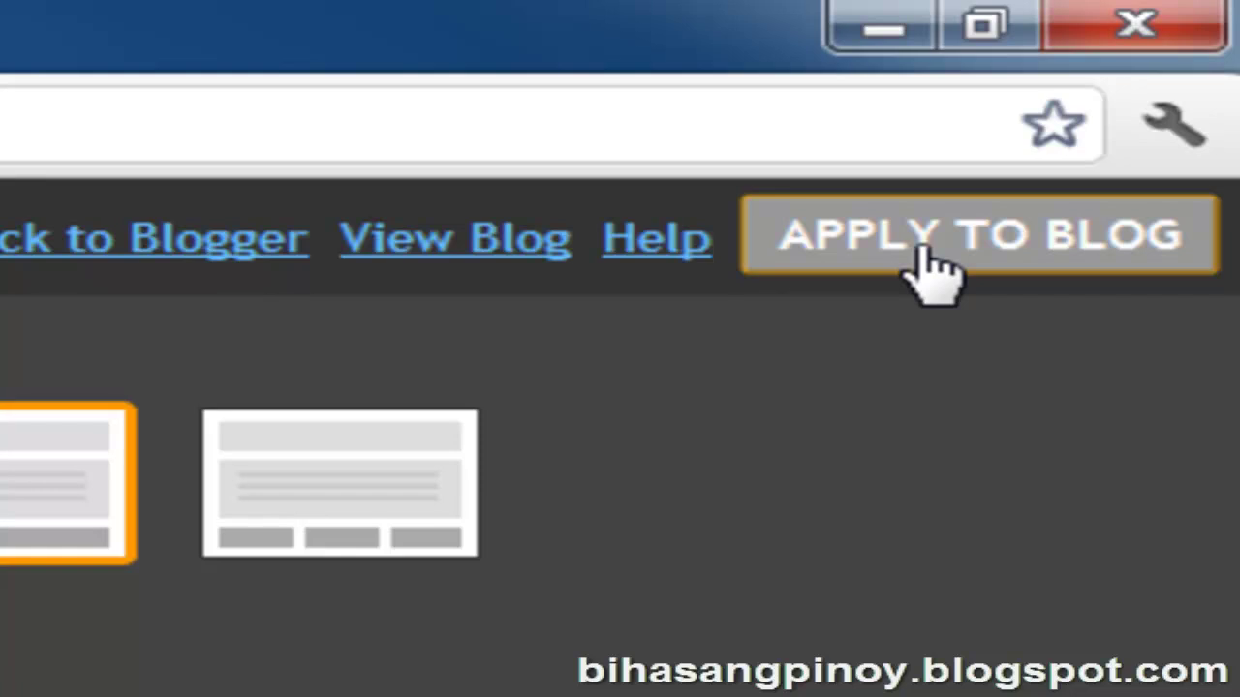
pyautogui.click(930, 266)
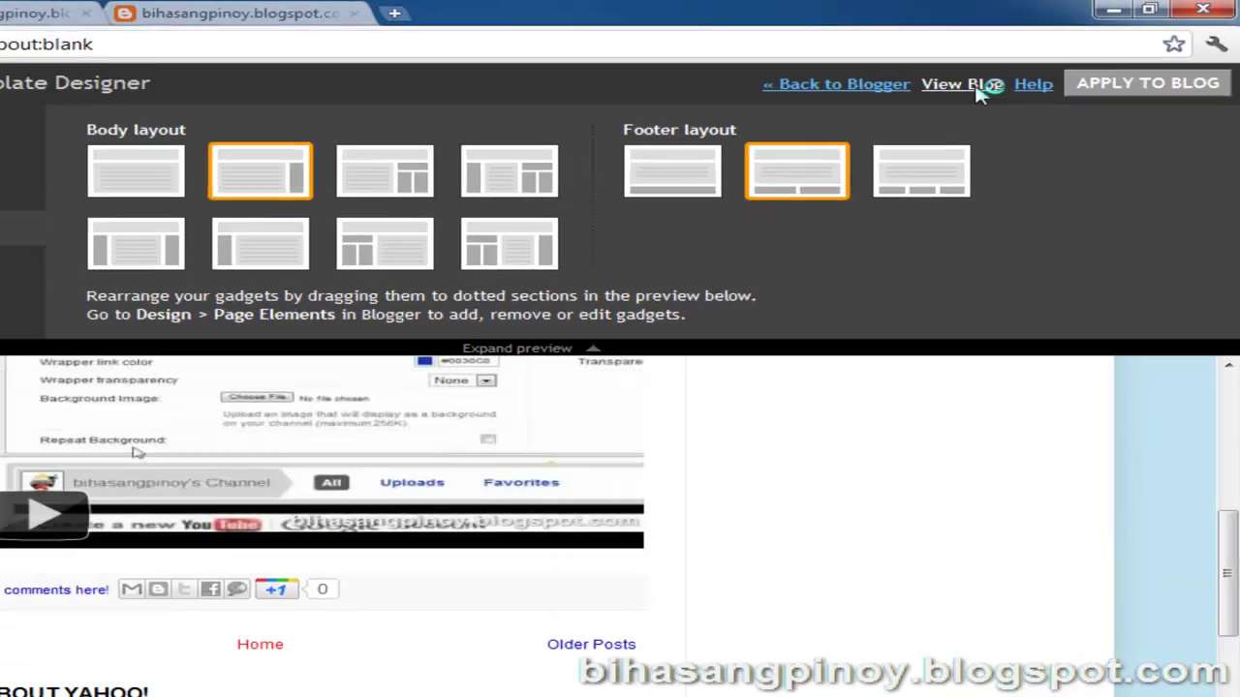
pyautogui.click(835, 135)
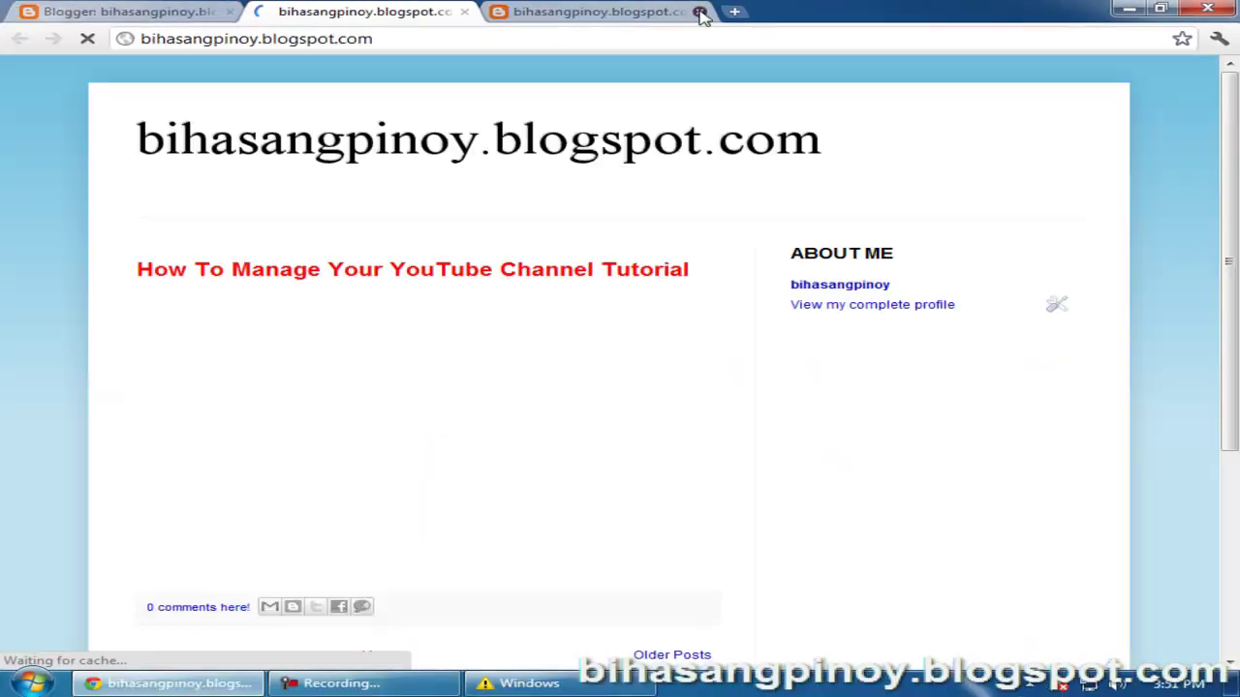
pyautogui.click(700, 12)
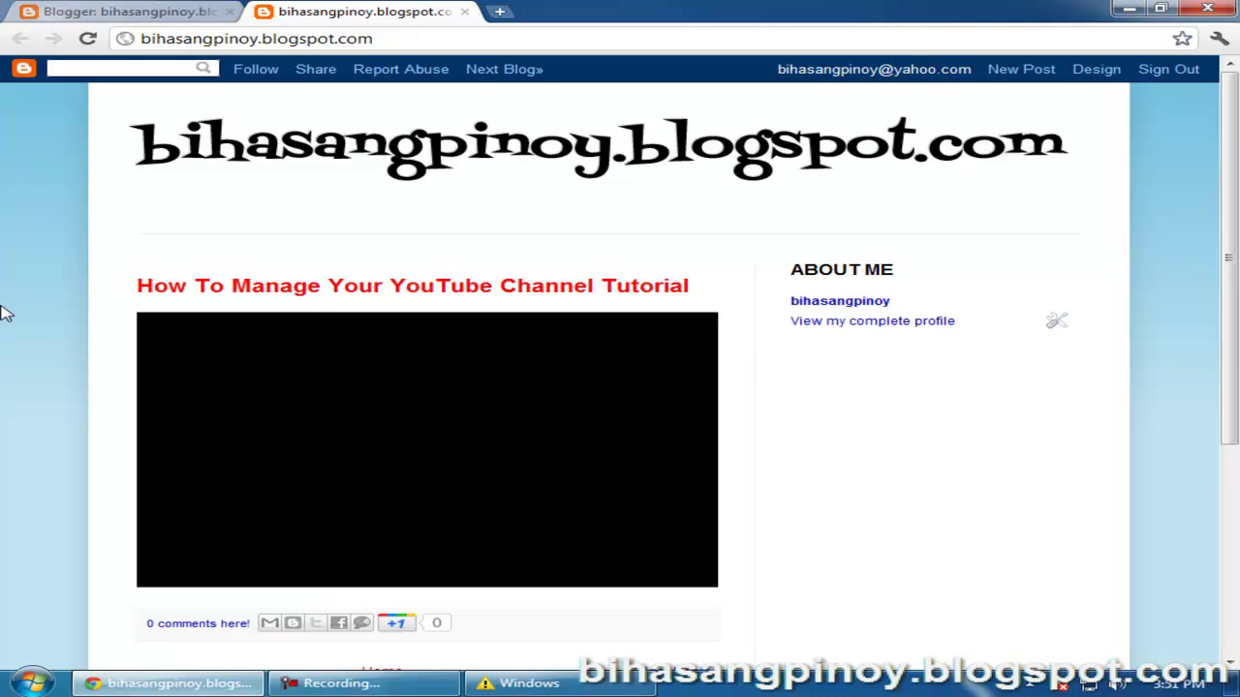
# Look over the live blog from header to footer to check the applied design.
pyautogui.scroll(-3, 5, 366)
pyautogui.scroll(-3, 5, 364)
pyautogui.scroll(6, 4, 364)
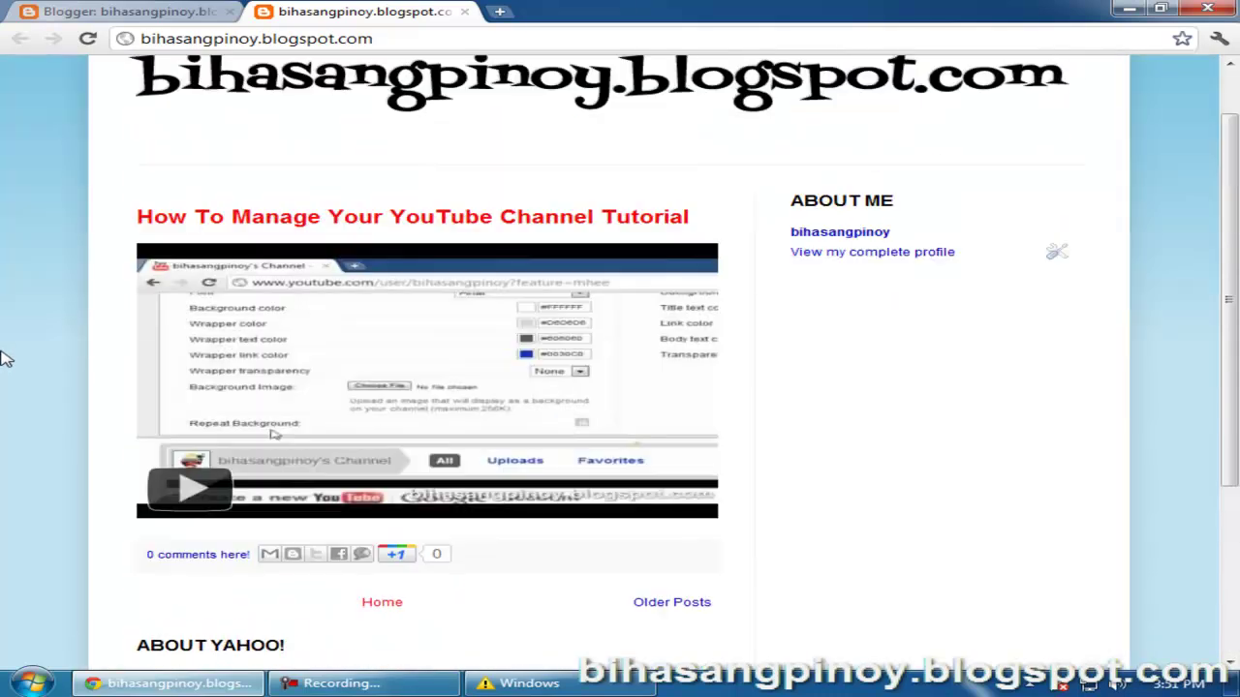
pyautogui.click(92, 10)
pyautogui.click(356, 10)
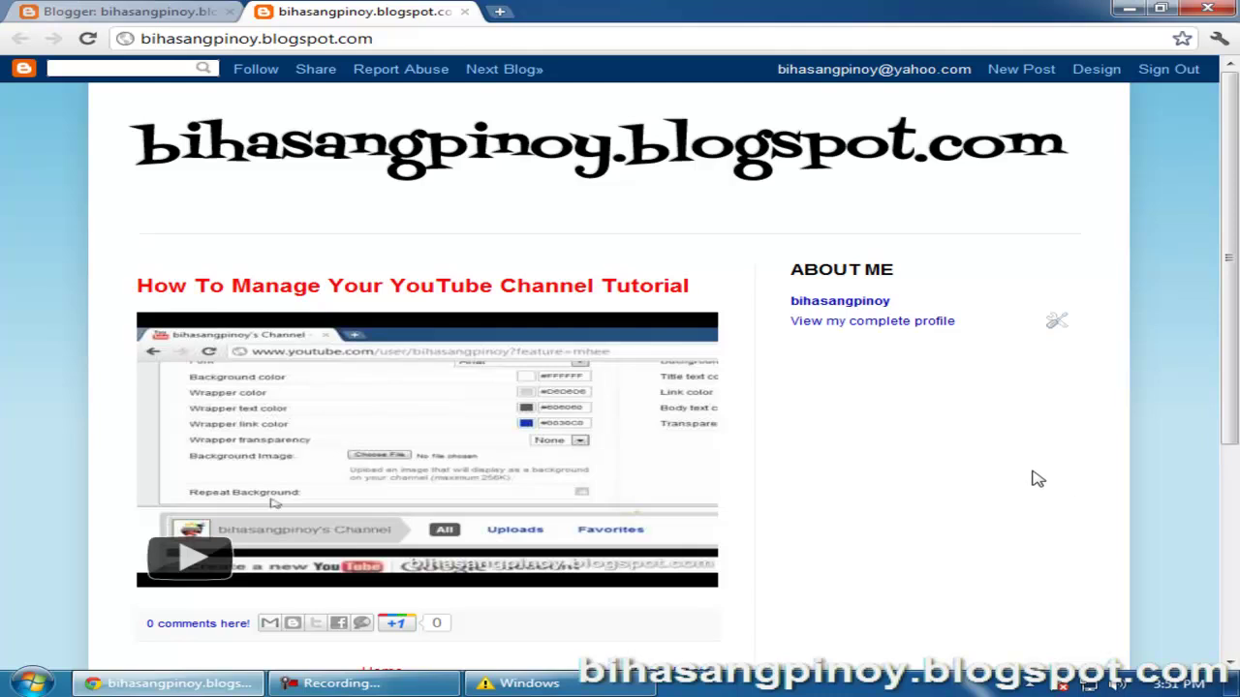
# Remove the About Me profile gadget from the blog's sidebar and confirm the removal.
pyautogui.moveTo(1235, 350); pyautogui.dragTo(1228, 377)
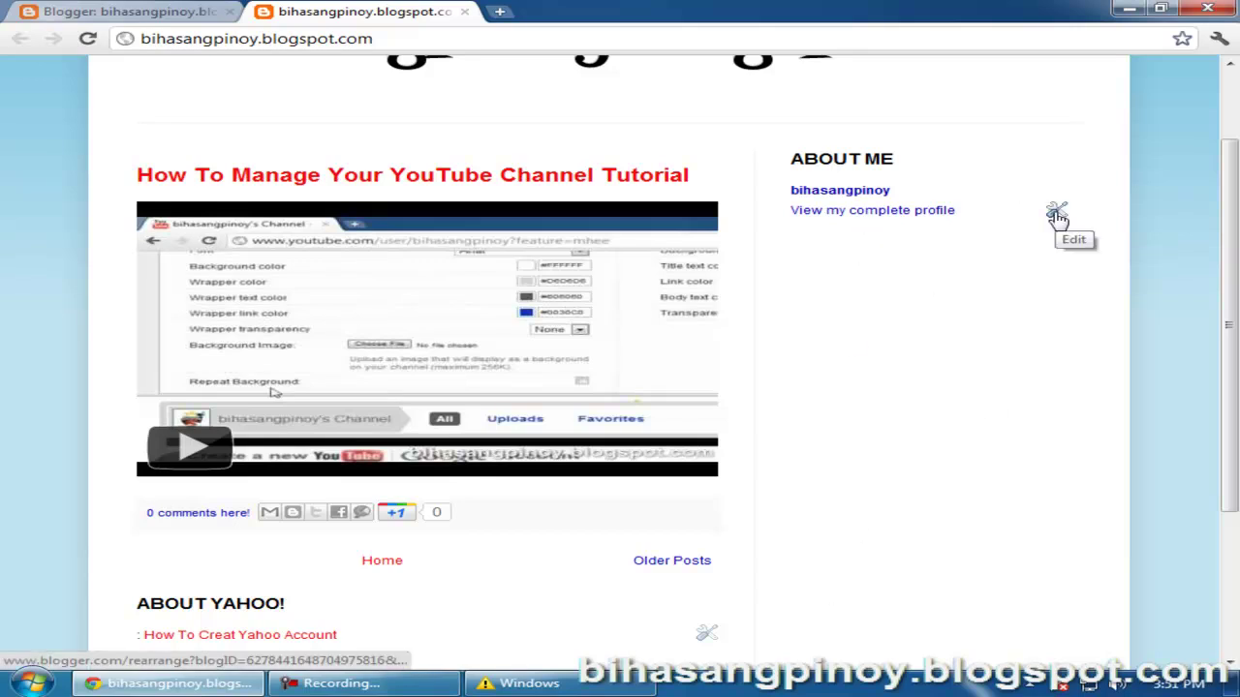
pyautogui.click(1056, 215)
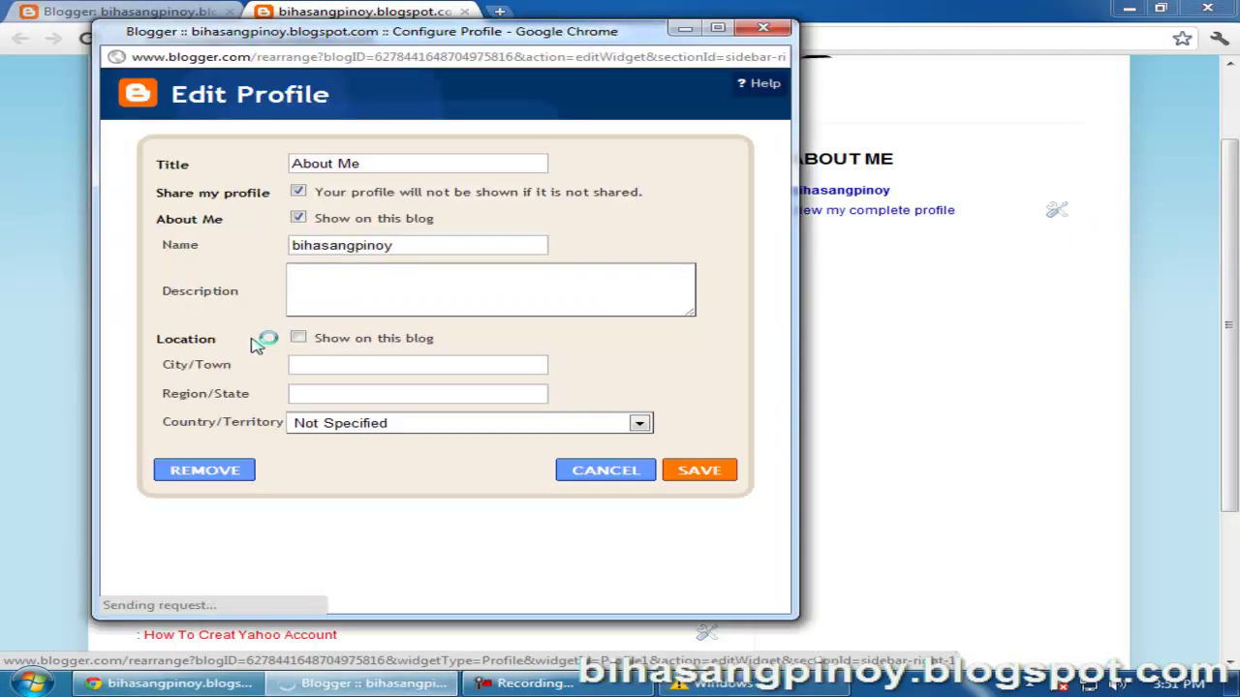
pyautogui.click(203, 474)
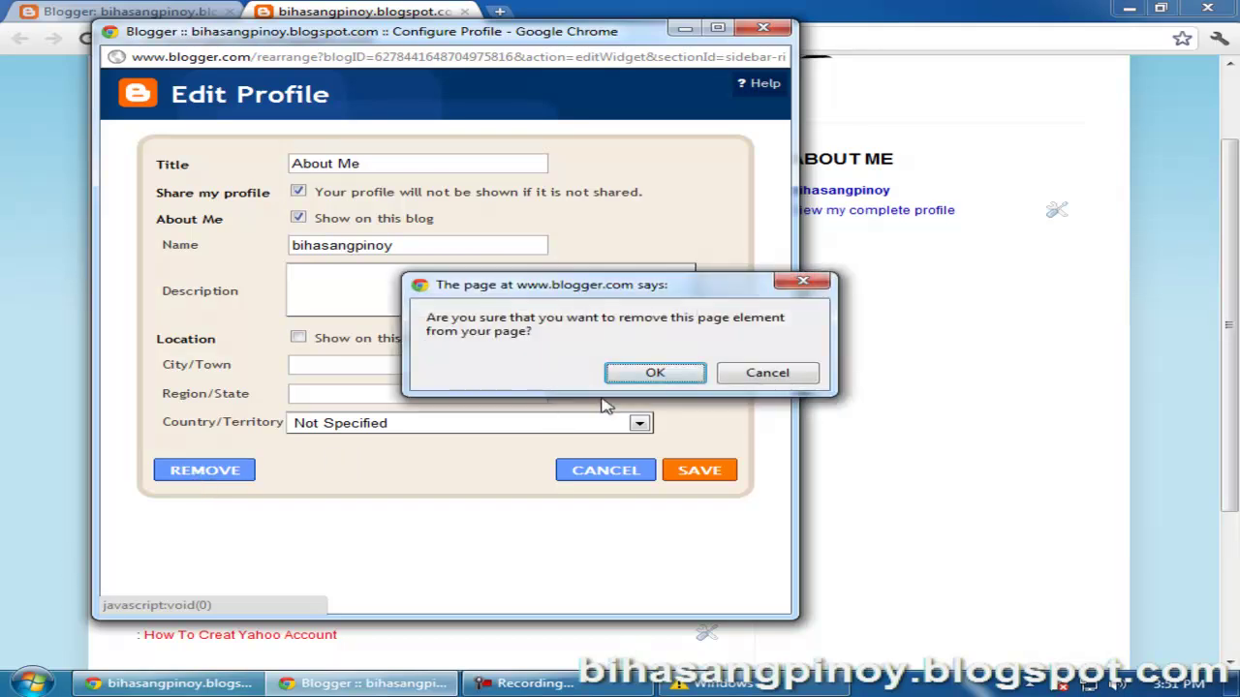
pyautogui.click(655, 375)
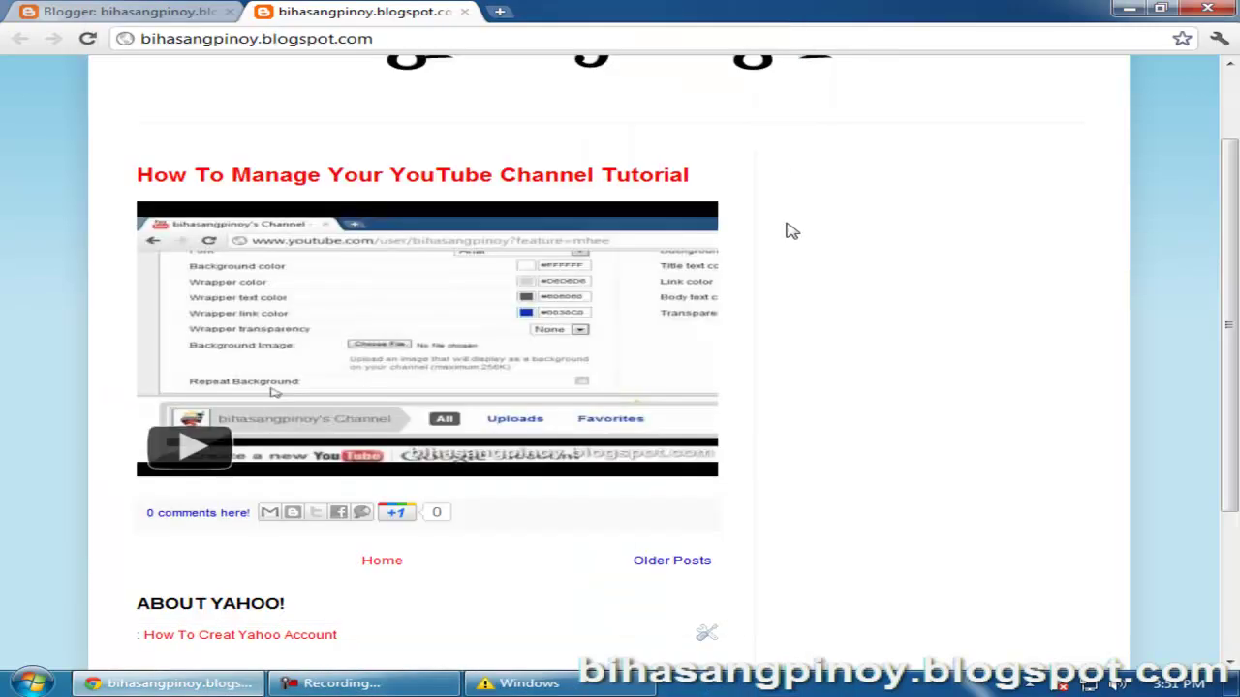
pyautogui.scroll(3, 611, 335)
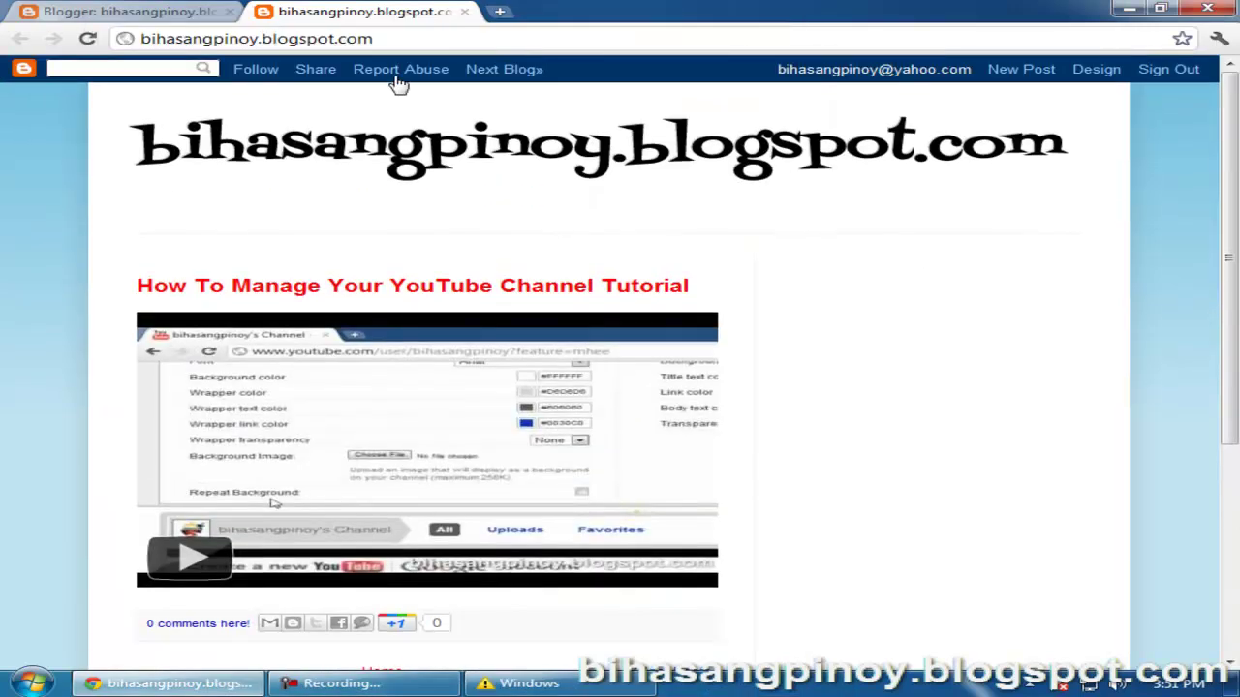
# Close the live blog and return from the Template Designer to Blogger's page elements layout.
pyautogui.click(464, 11)
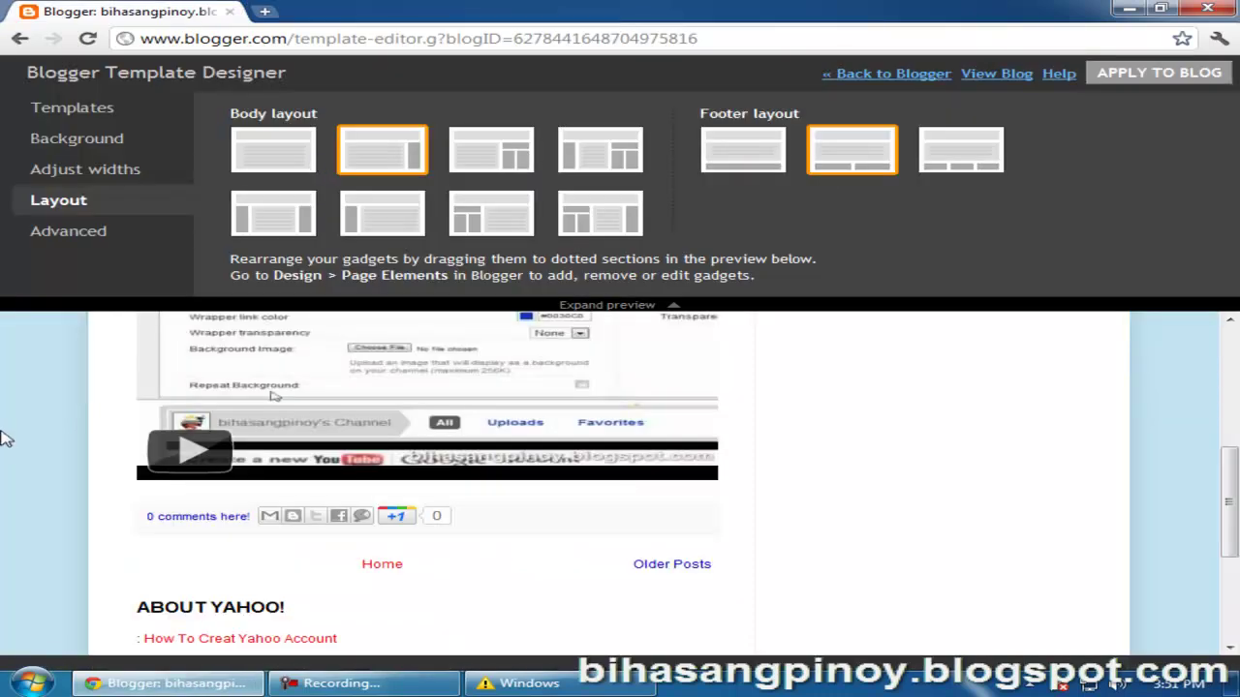
pyautogui.click(908, 76)
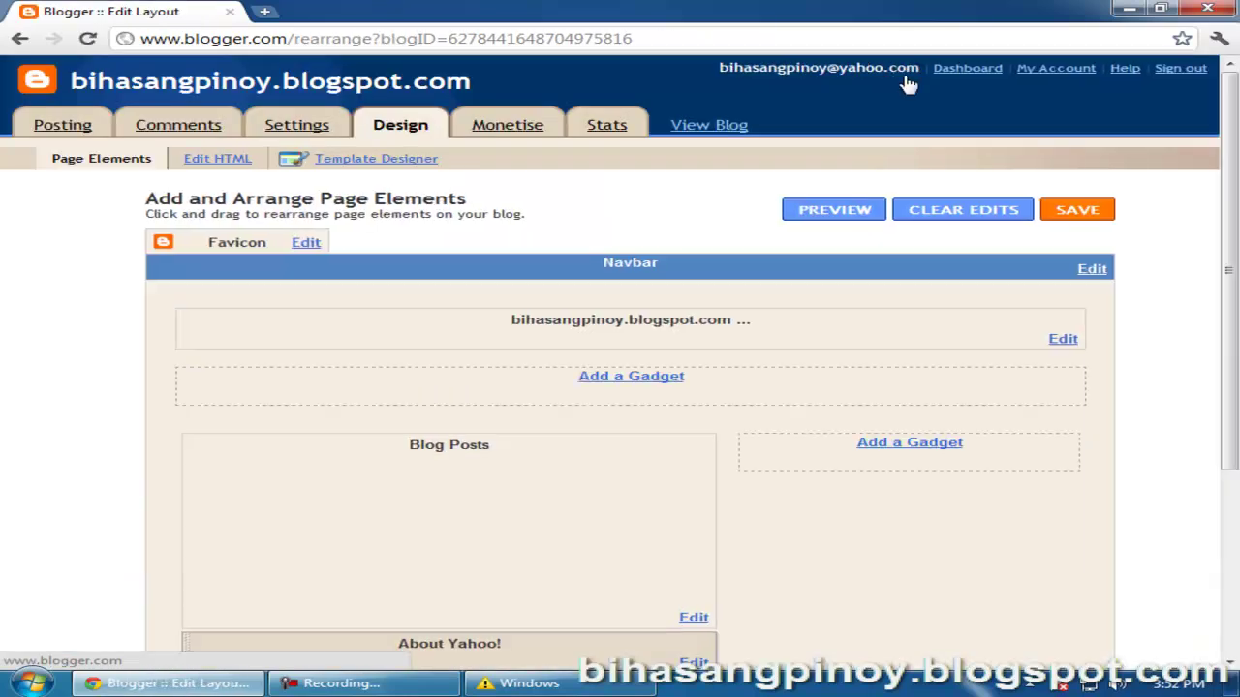
pyautogui.scroll(-3, 327, 332)
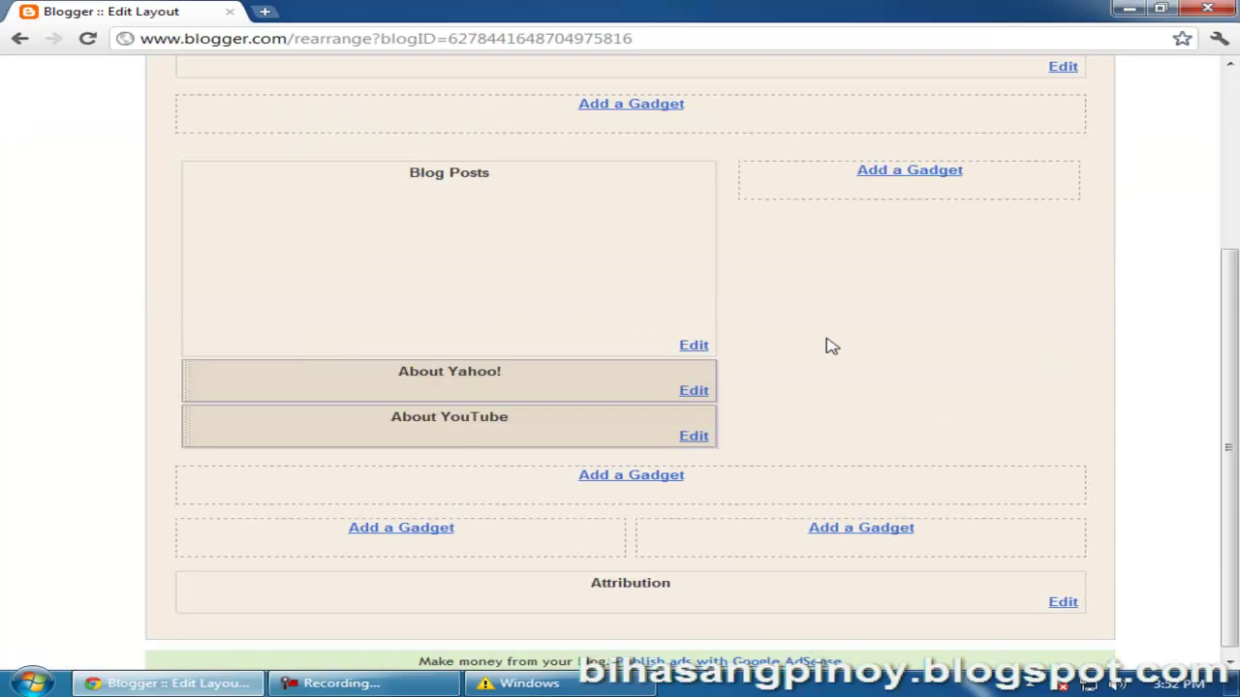
pyautogui.scroll(1, 874, 339)
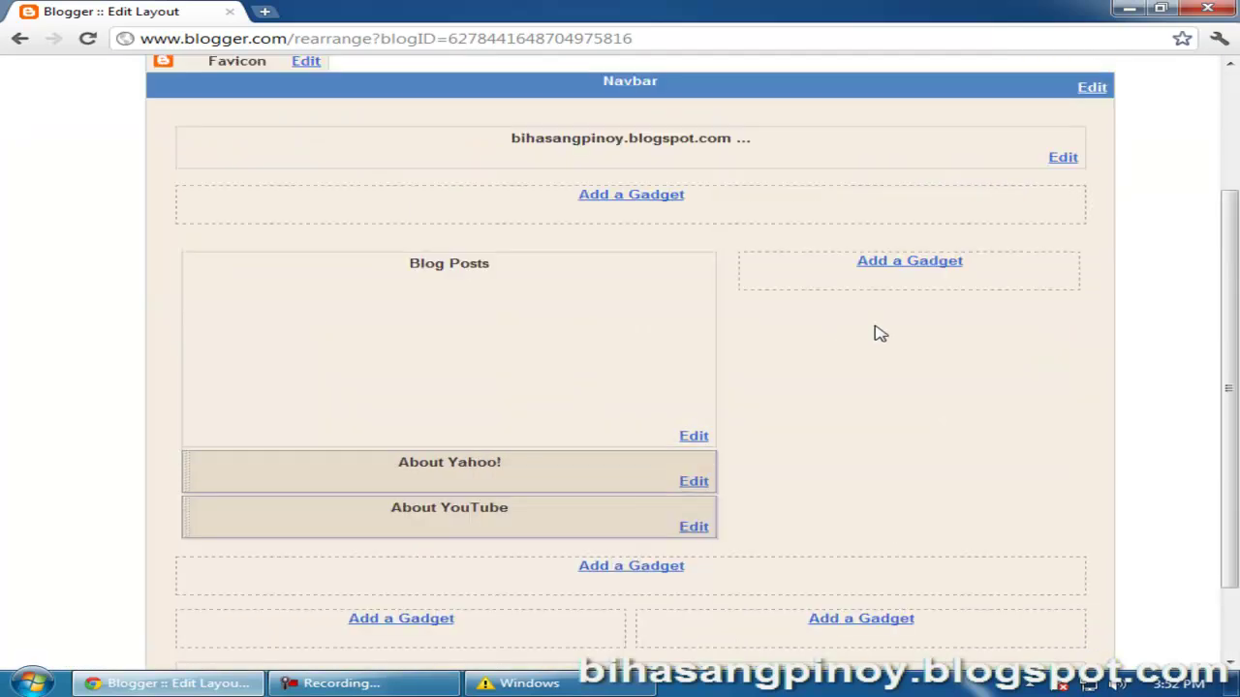
# Add a Search Box gadget titled Search This Blog to the empty sidebar section.
pyautogui.click(910, 265)
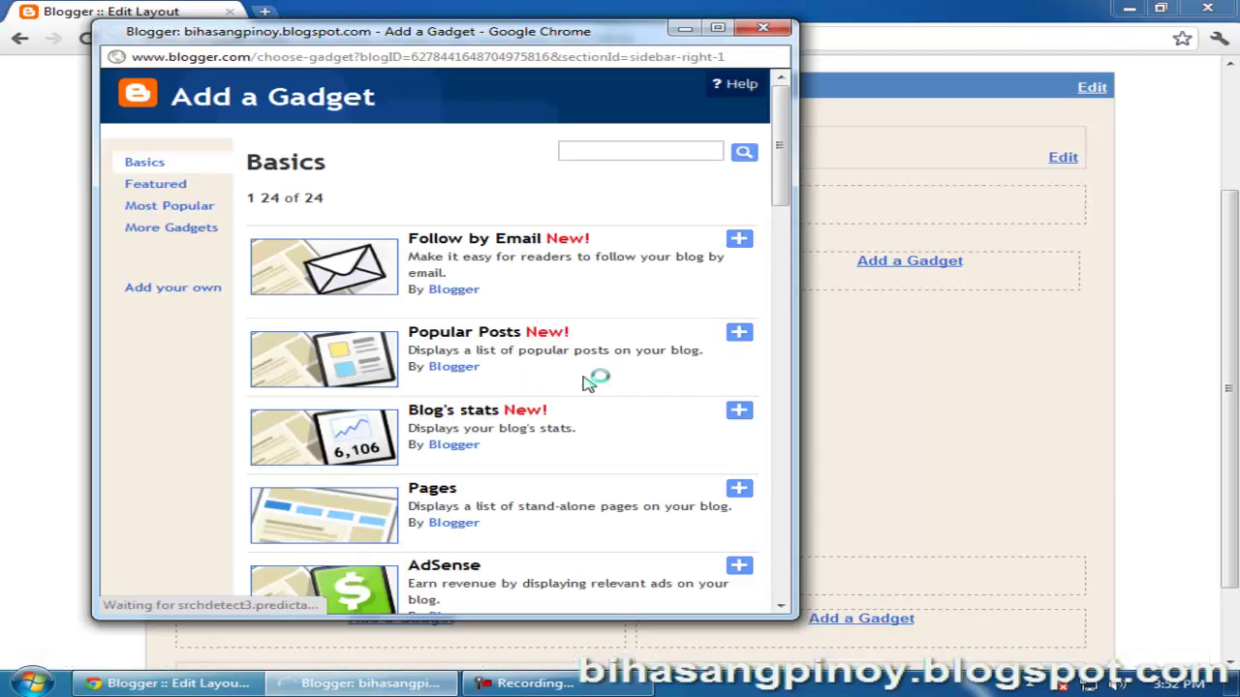
pyautogui.scroll(-2, 584, 384)
pyautogui.scroll(-1, 584, 384)
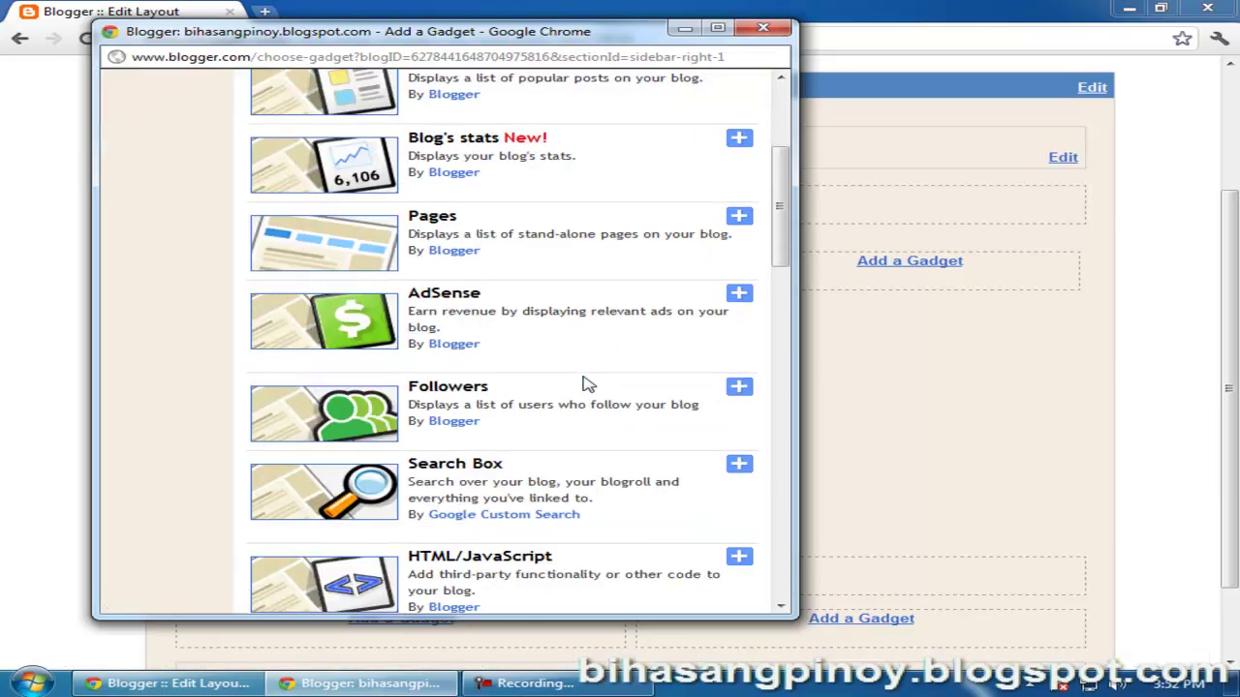
pyautogui.scroll(-1, 584, 384)
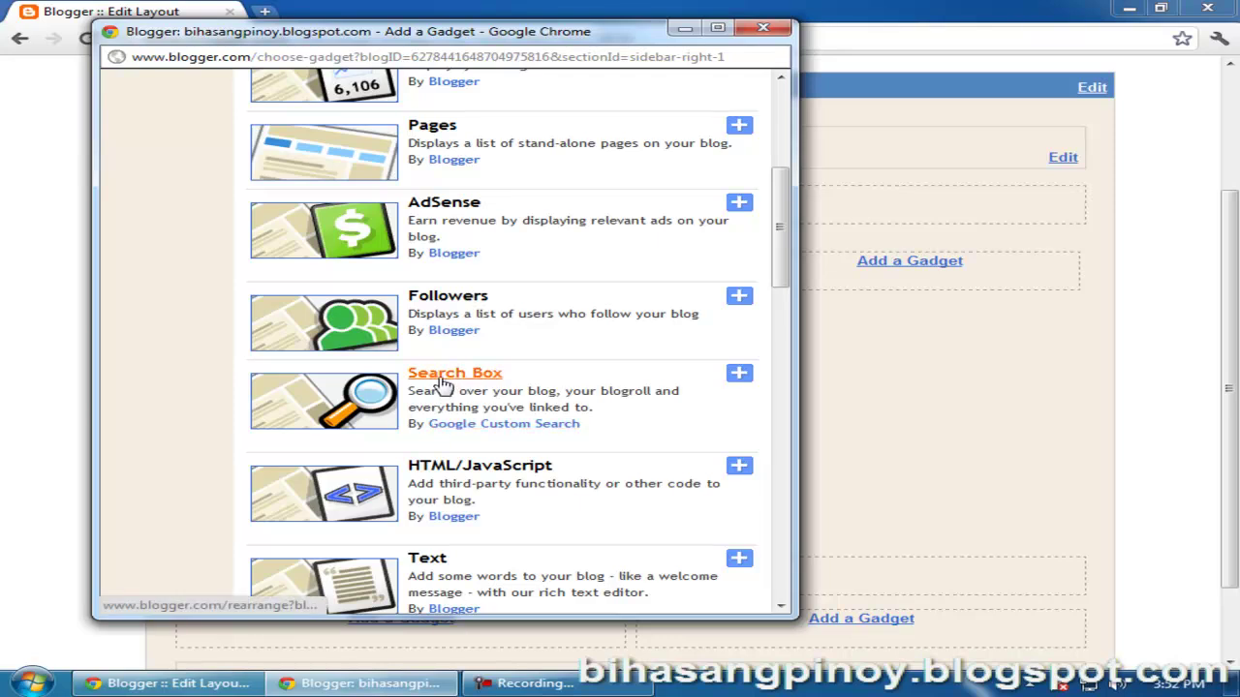
pyautogui.click(739, 378)
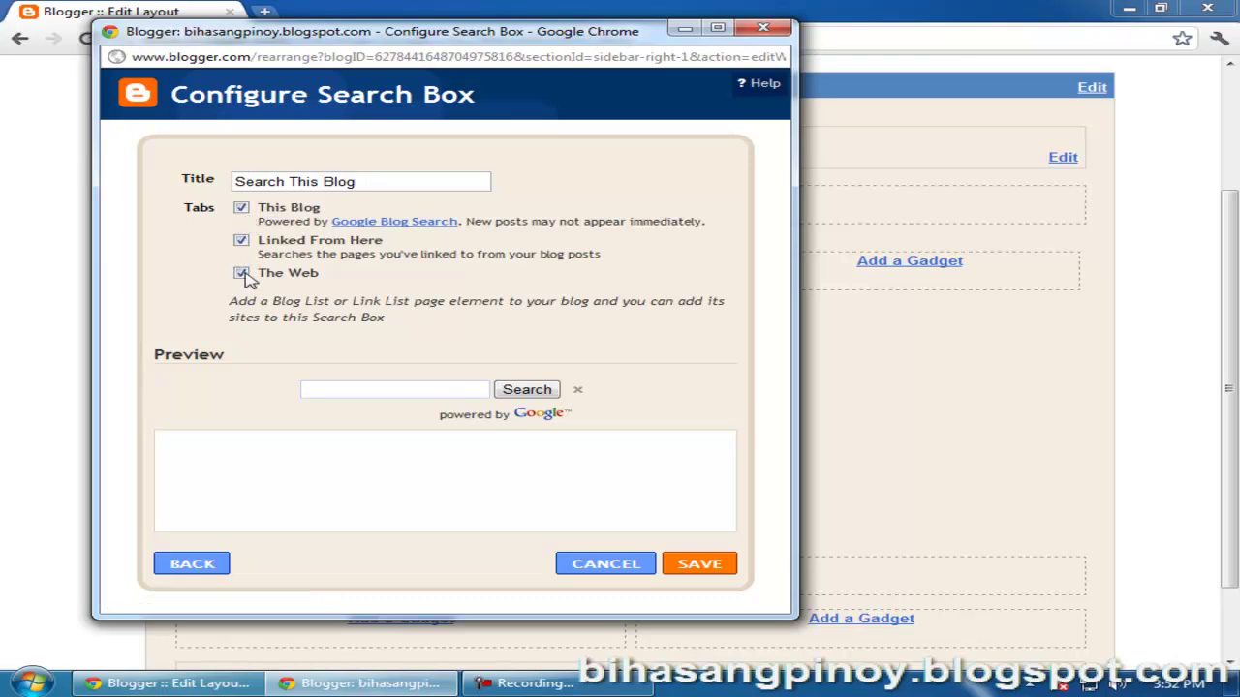
pyautogui.click(701, 566)
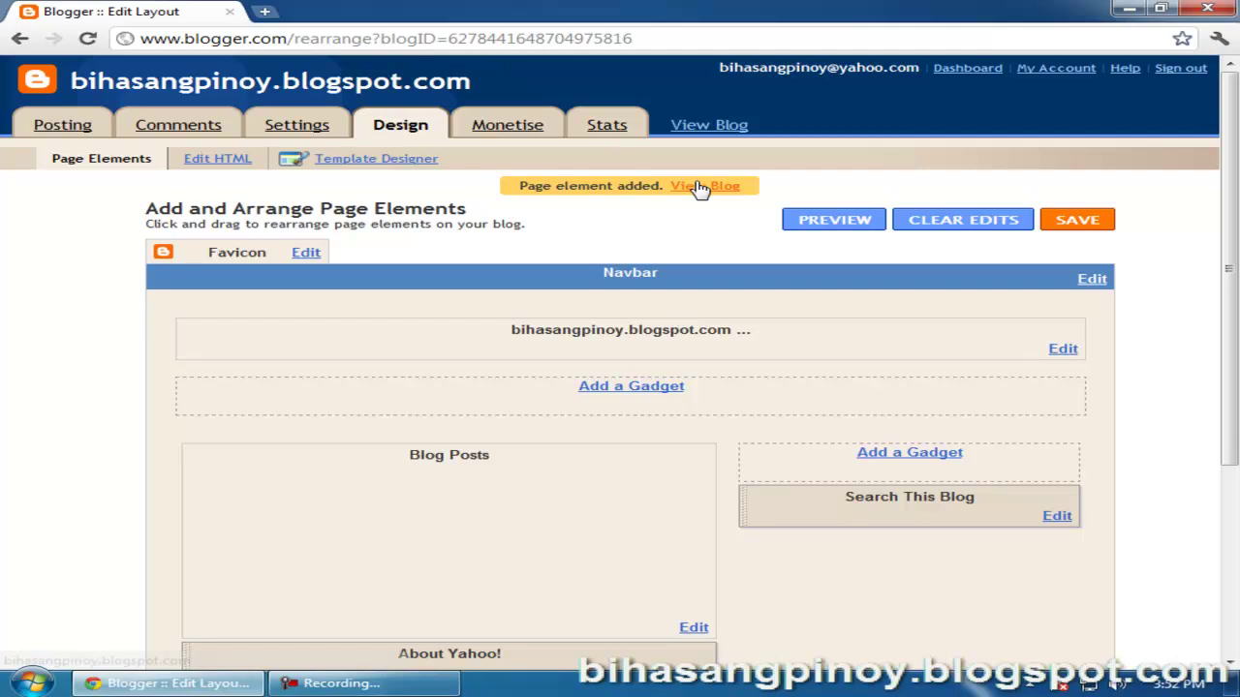
# Save the page element arrangement and try the search field on the live blog.
pyautogui.click(1095, 225)
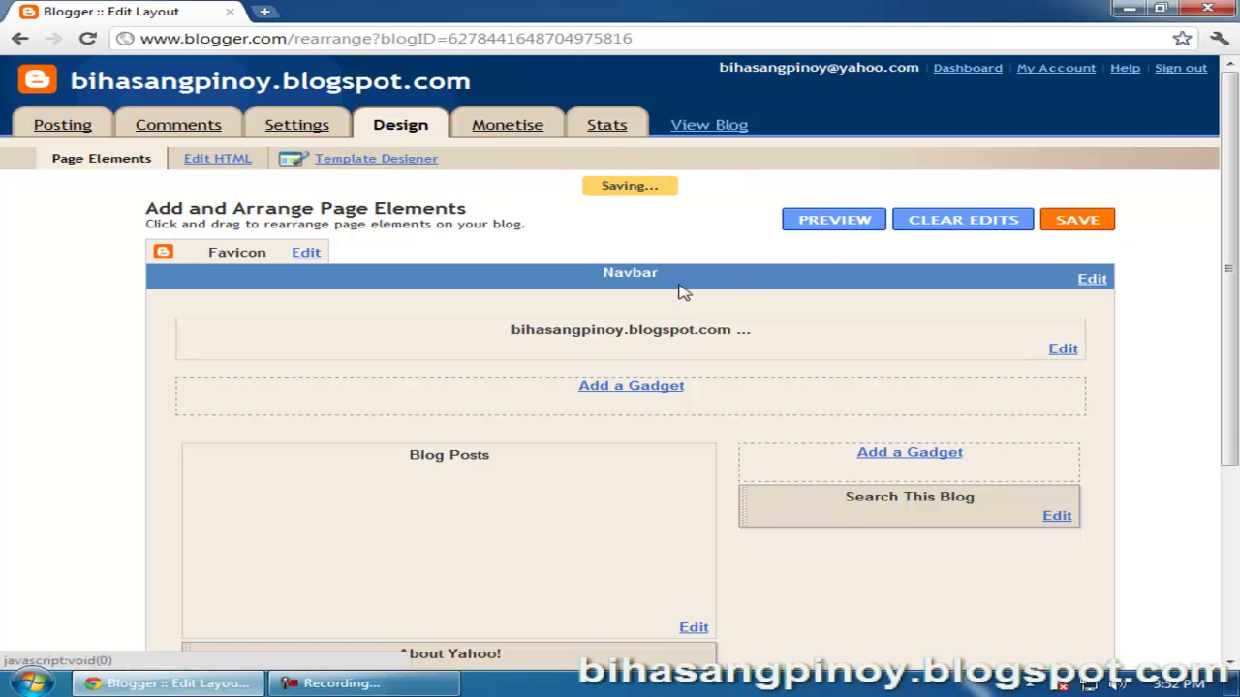
pyautogui.click(744, 188)
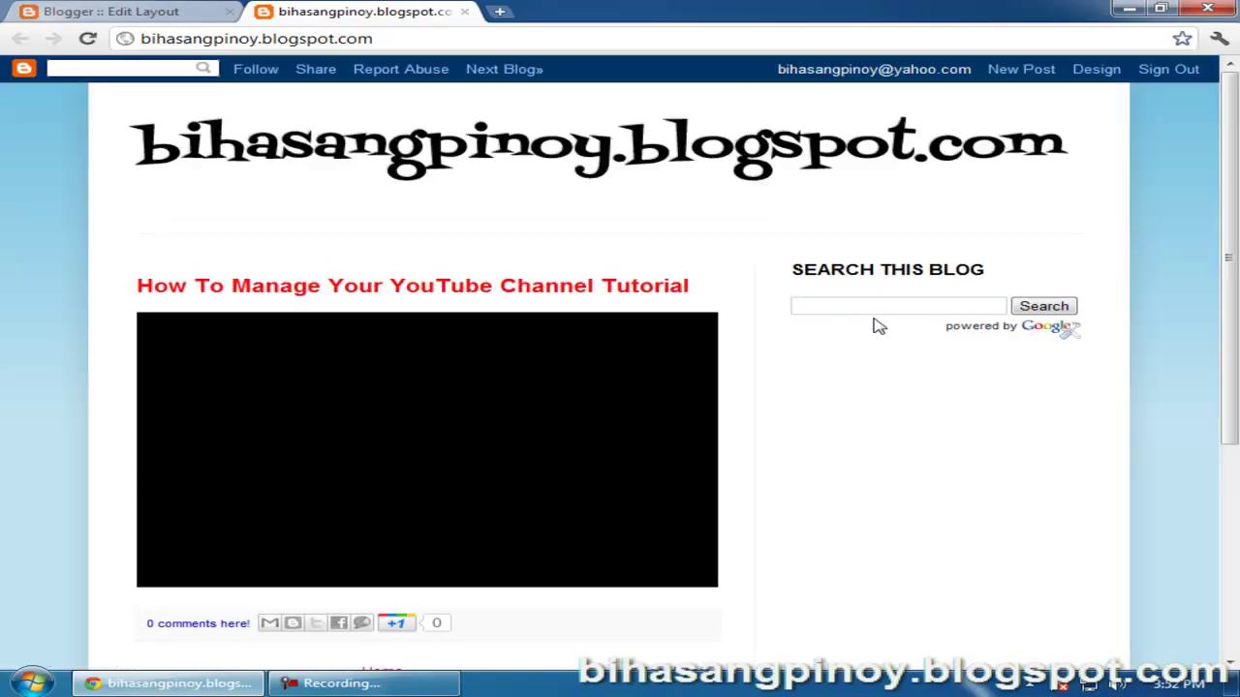
pyautogui.click(874, 306)
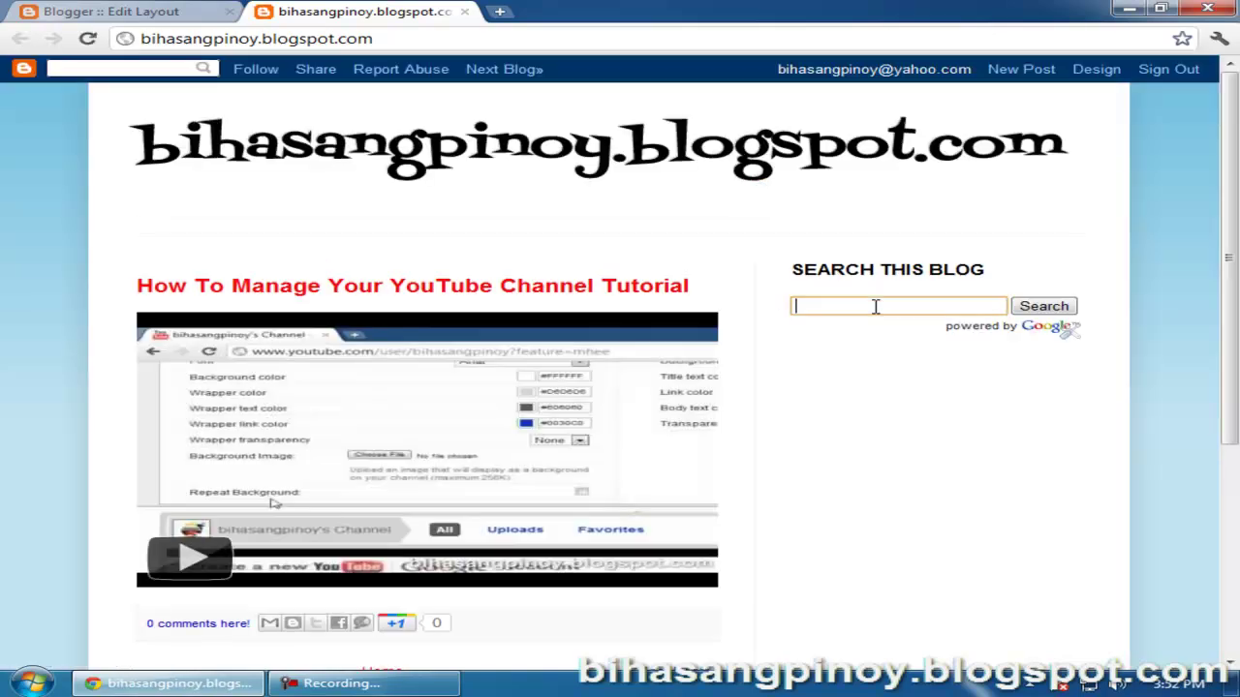
# Return to the page elements layout and add a Blog List gadget titled My Blog List to the sidebar above Search This Blog.
pyautogui.click(121, 10)
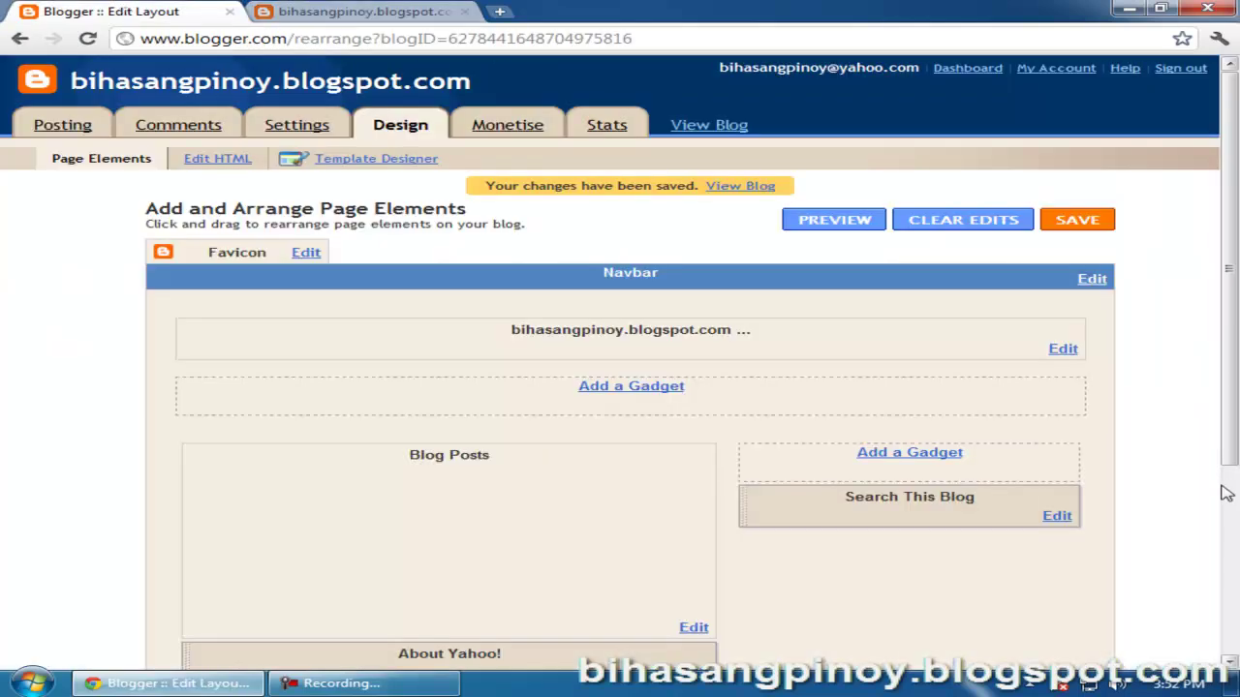
pyautogui.moveTo(1231, 451); pyautogui.dragTo(1233, 484)
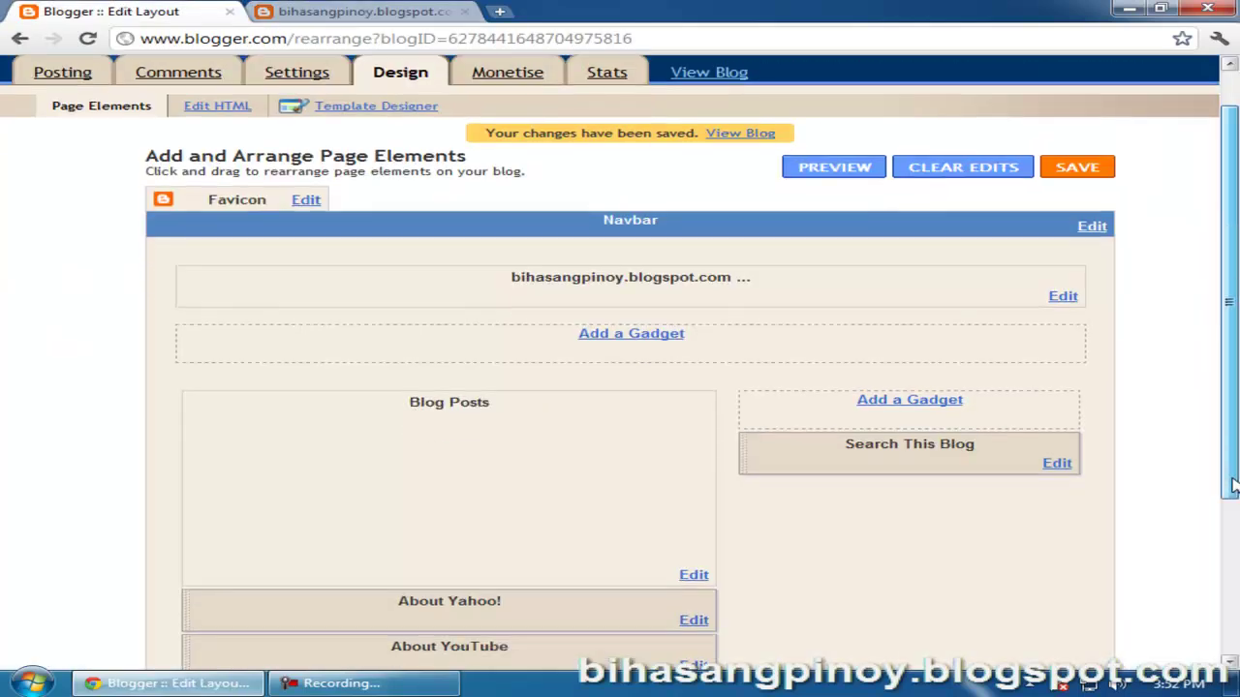
pyautogui.click(899, 403)
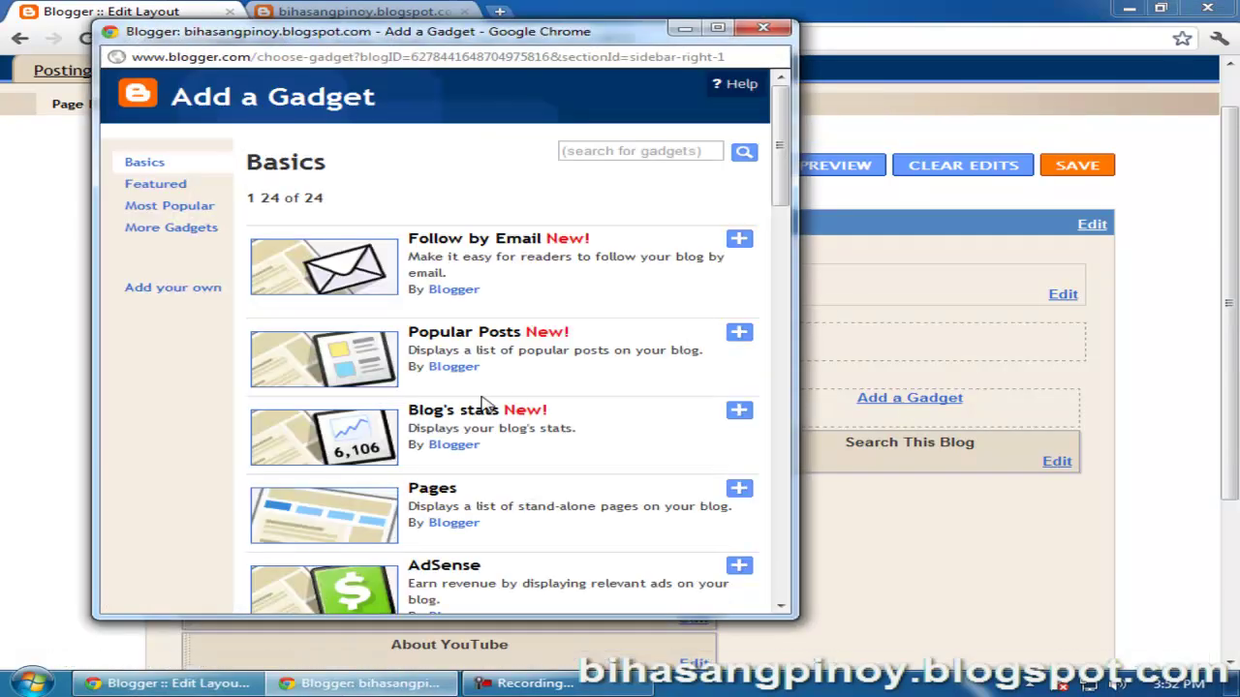
pyautogui.scroll(-4, 484, 402)
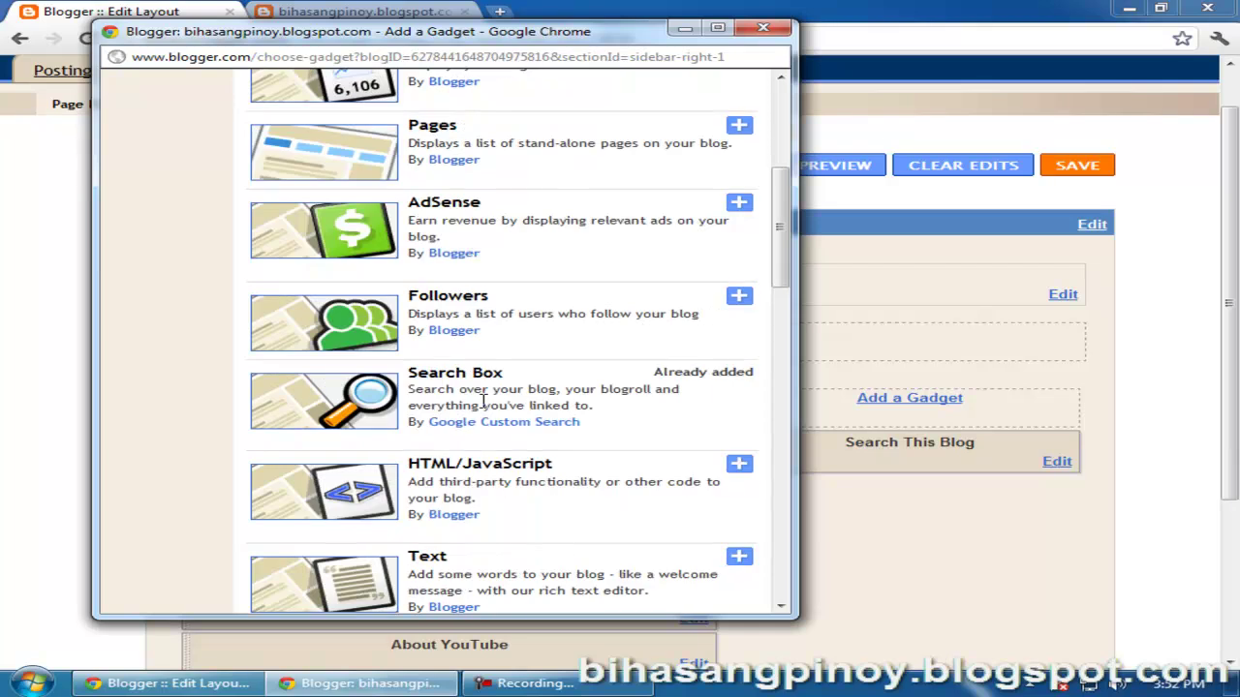
pyautogui.scroll(-2, 483, 401)
pyautogui.scroll(-2, 483, 401)
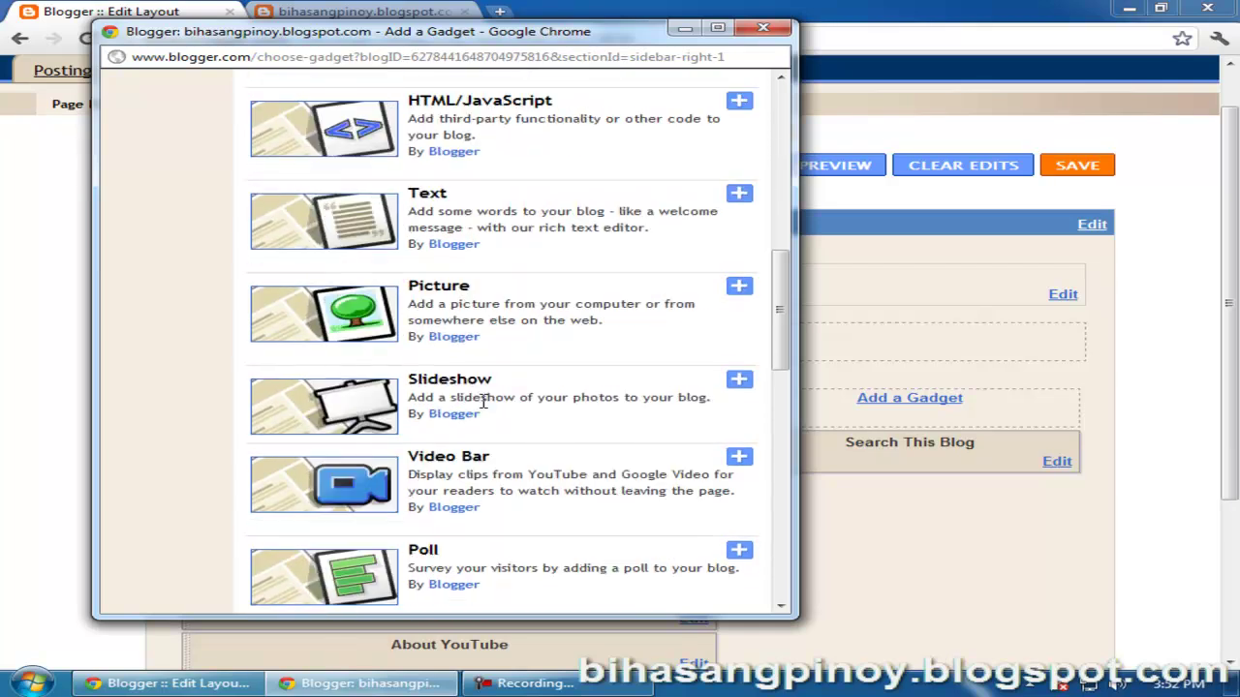
pyautogui.scroll(-1, 483, 401)
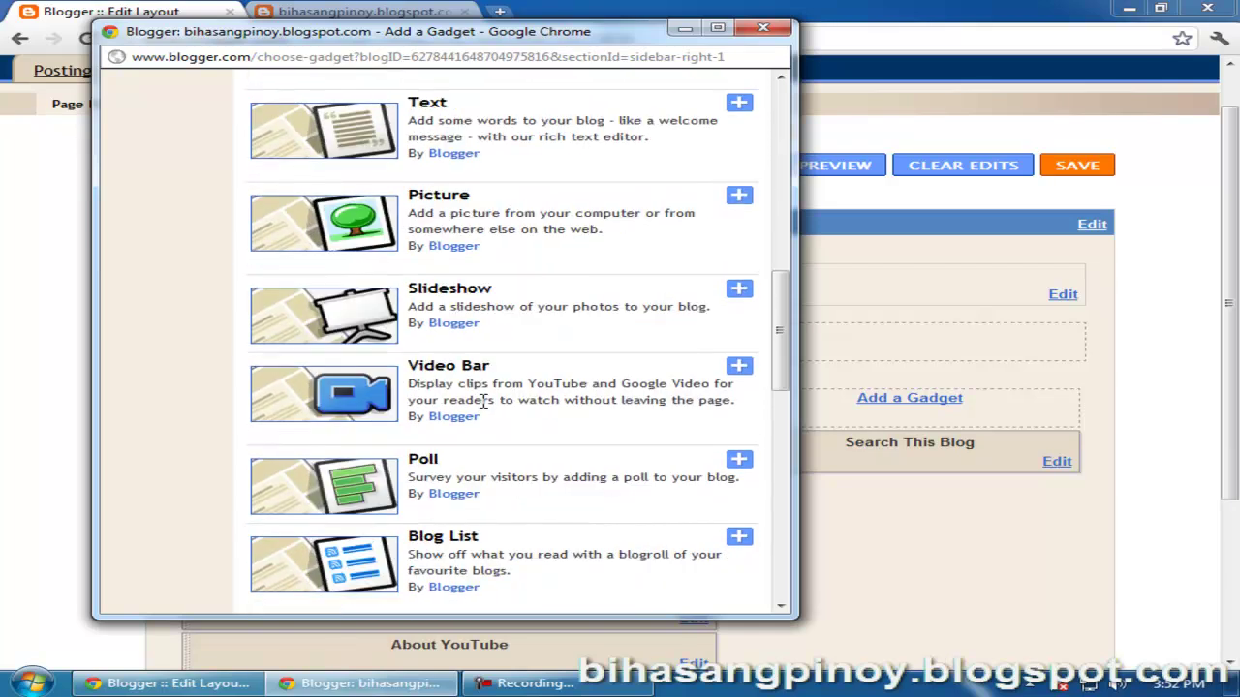
pyautogui.scroll(-1, 483, 408)
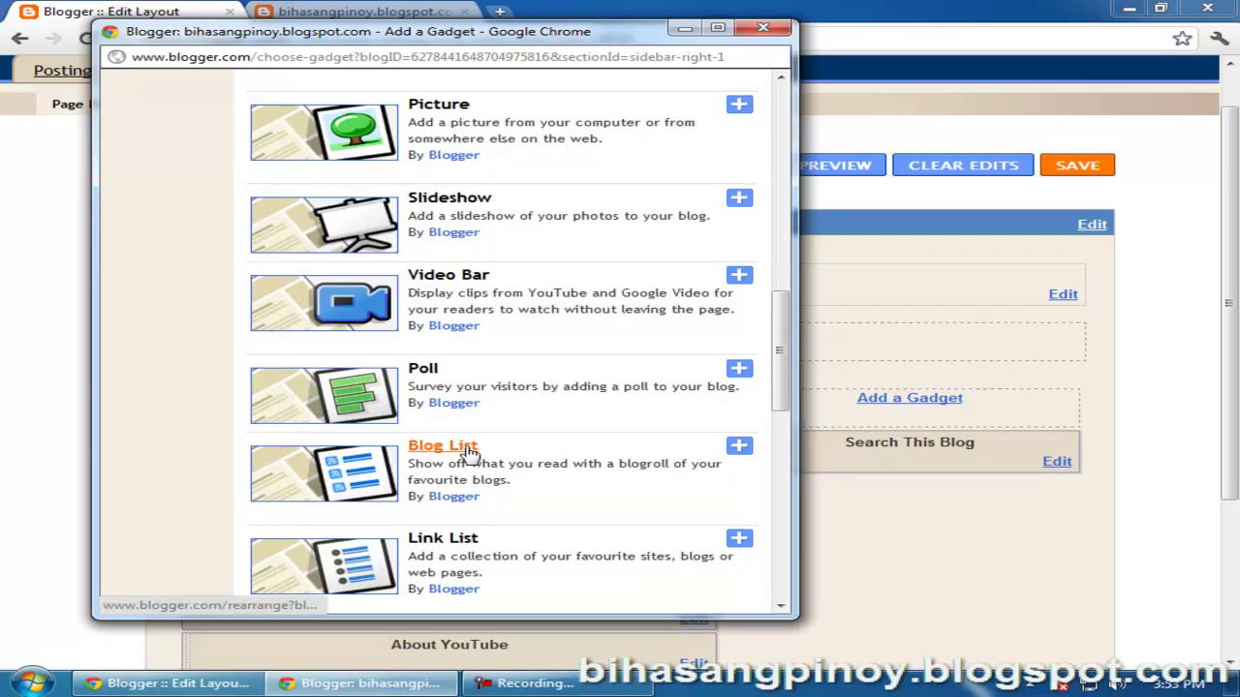
pyautogui.click(469, 450)
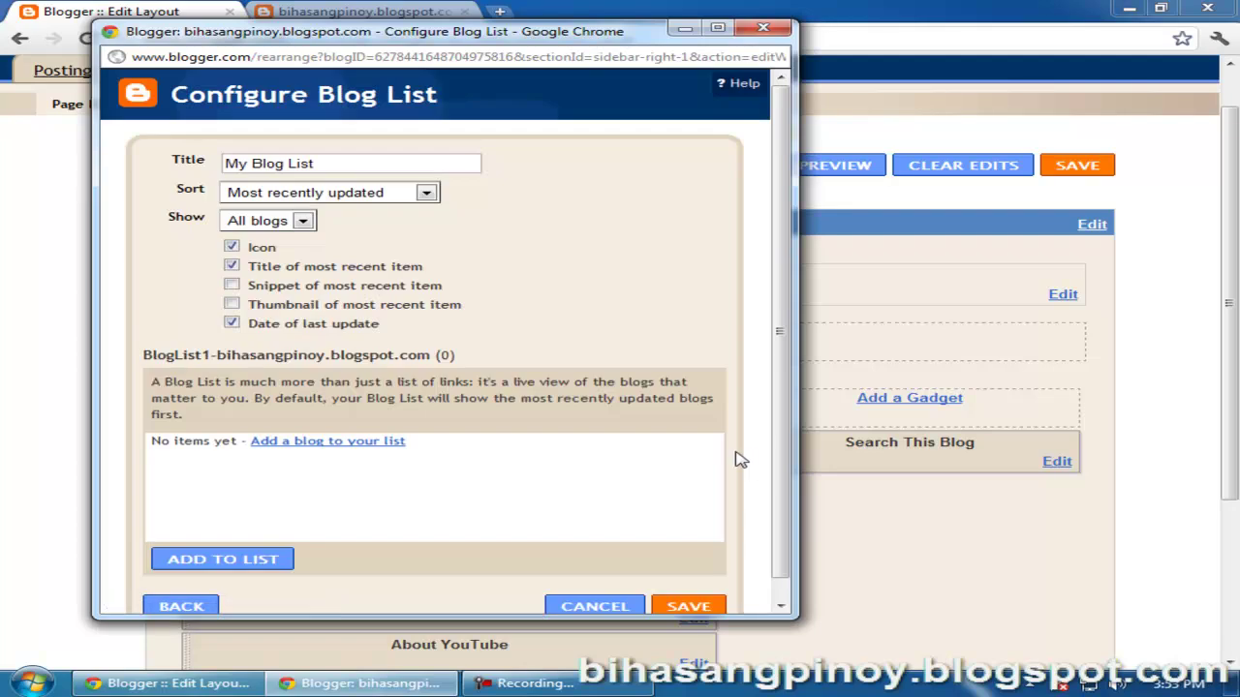
pyautogui.scroll(-1, 547, 513)
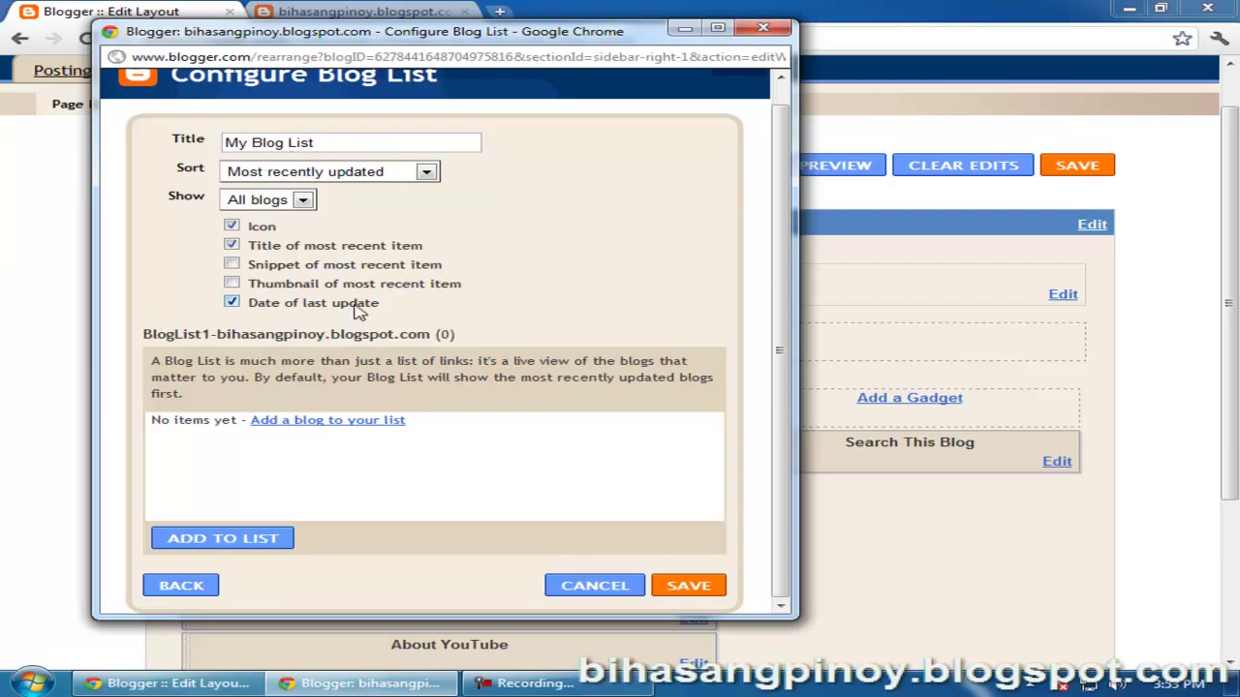
pyautogui.click(690, 586)
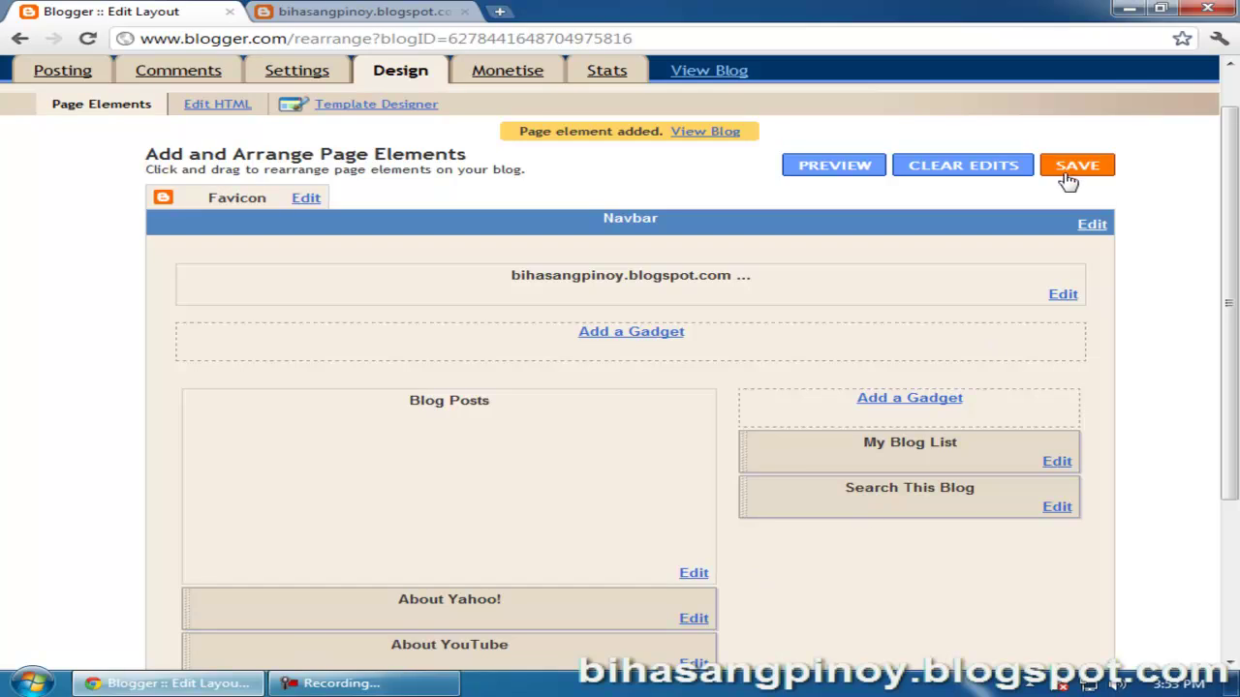
# Save the page element arrangement and check the My Blog List gadget on the live blog.
pyautogui.click(1072, 170)
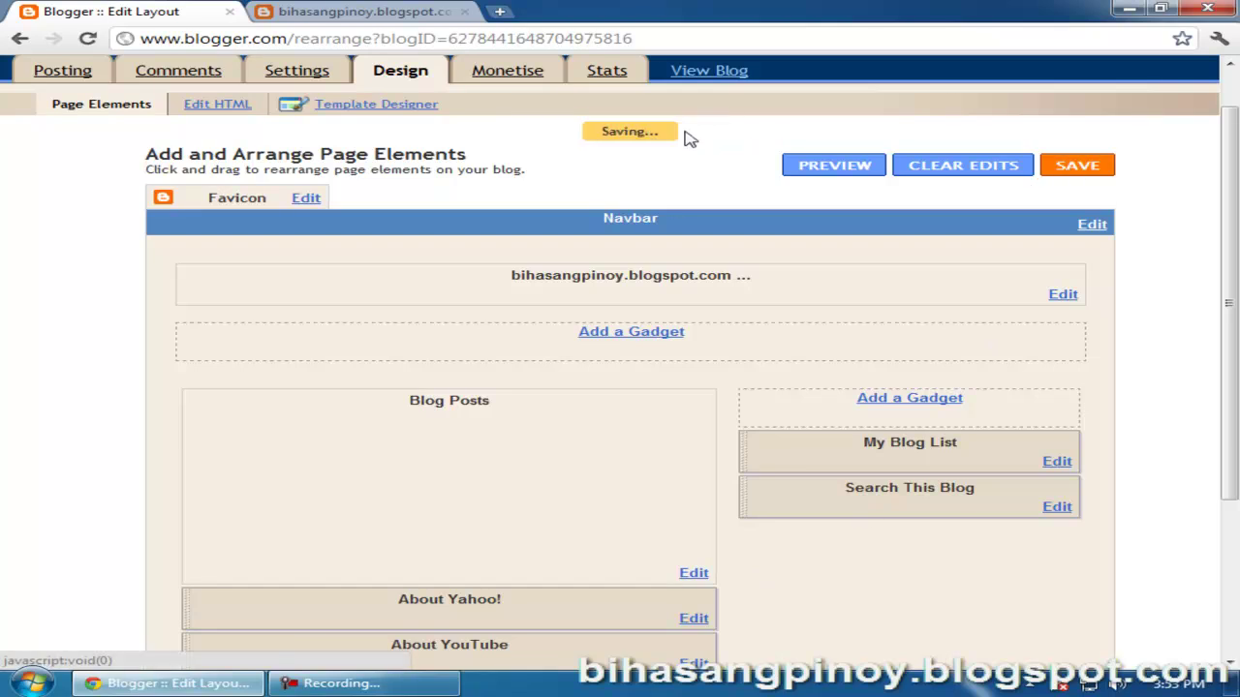
pyautogui.click(736, 136)
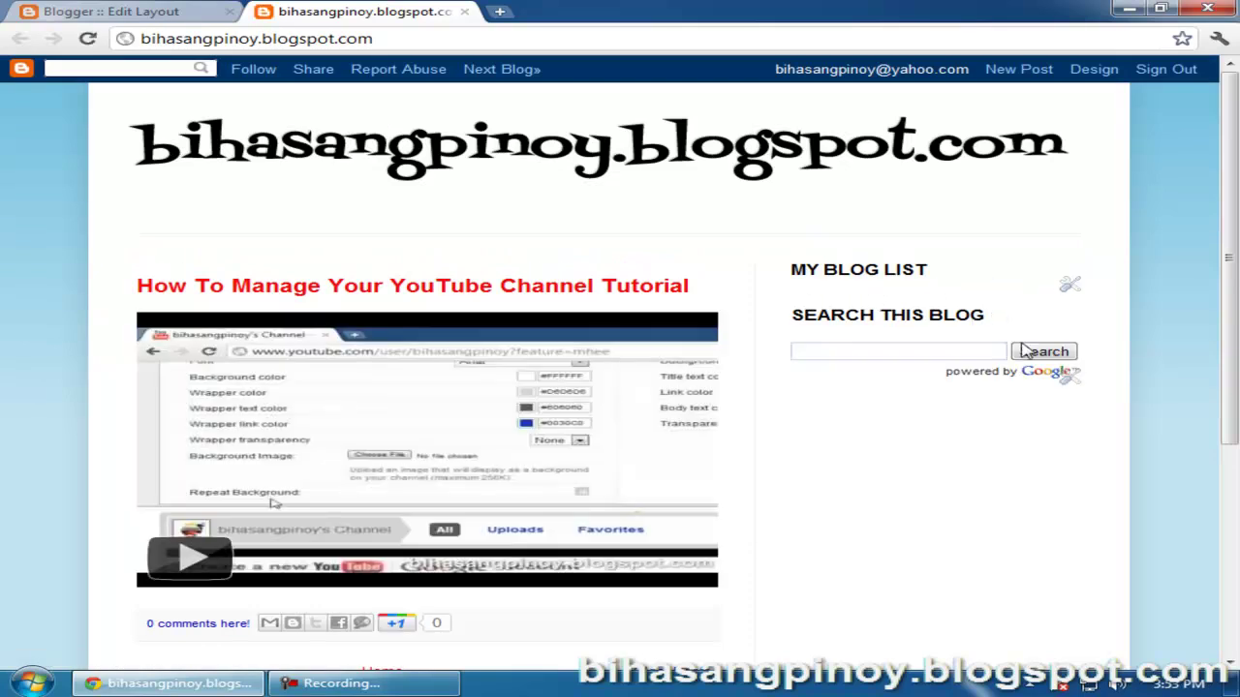
pyautogui.scroll(-2, 906, 322)
pyautogui.scroll(-2, 904, 323)
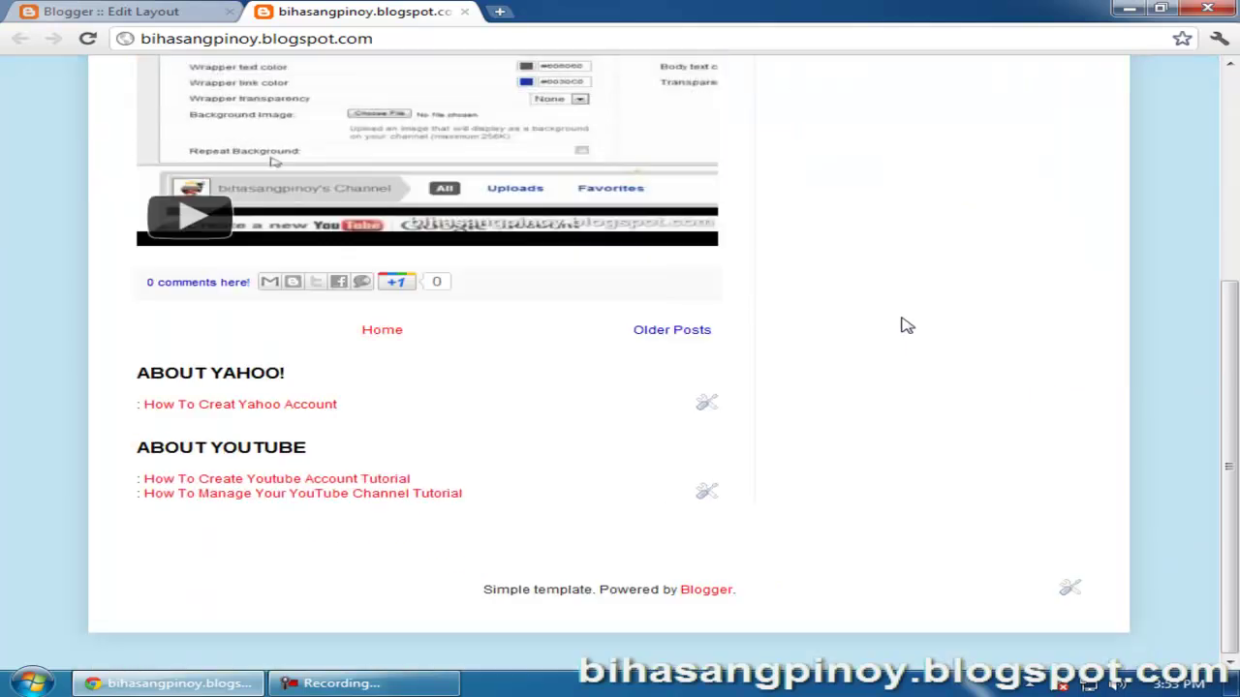
pyautogui.scroll(3, 902, 324)
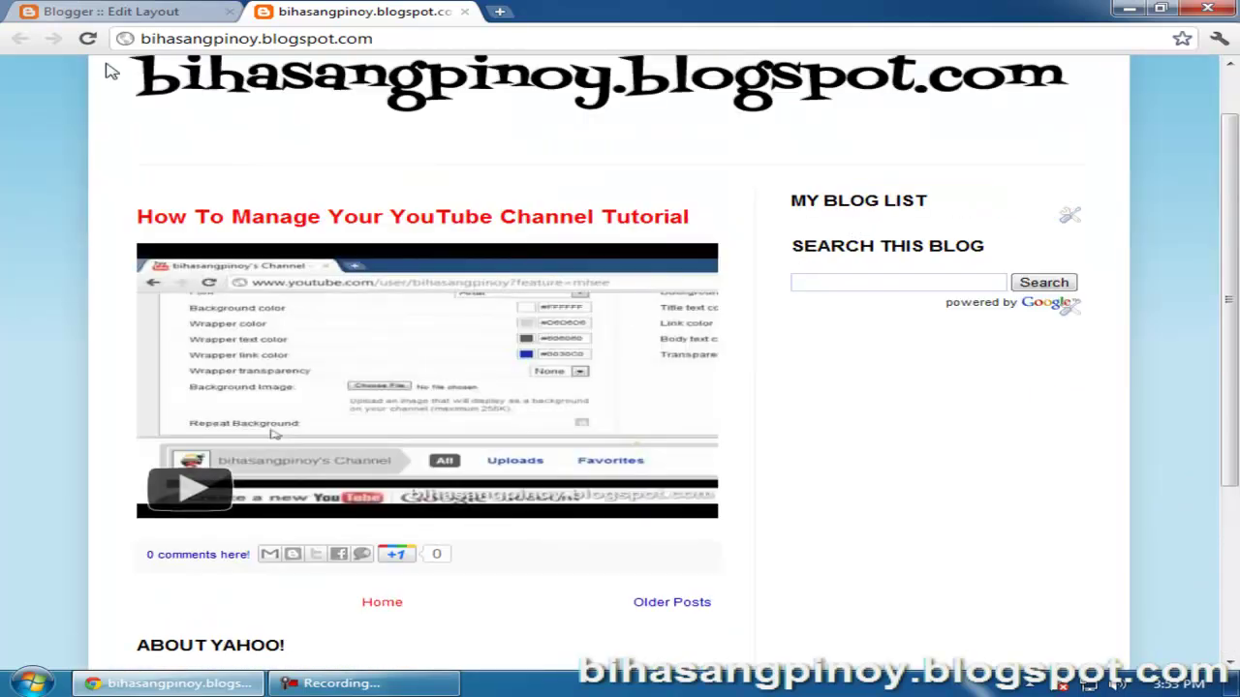
pyautogui.click(147, 10)
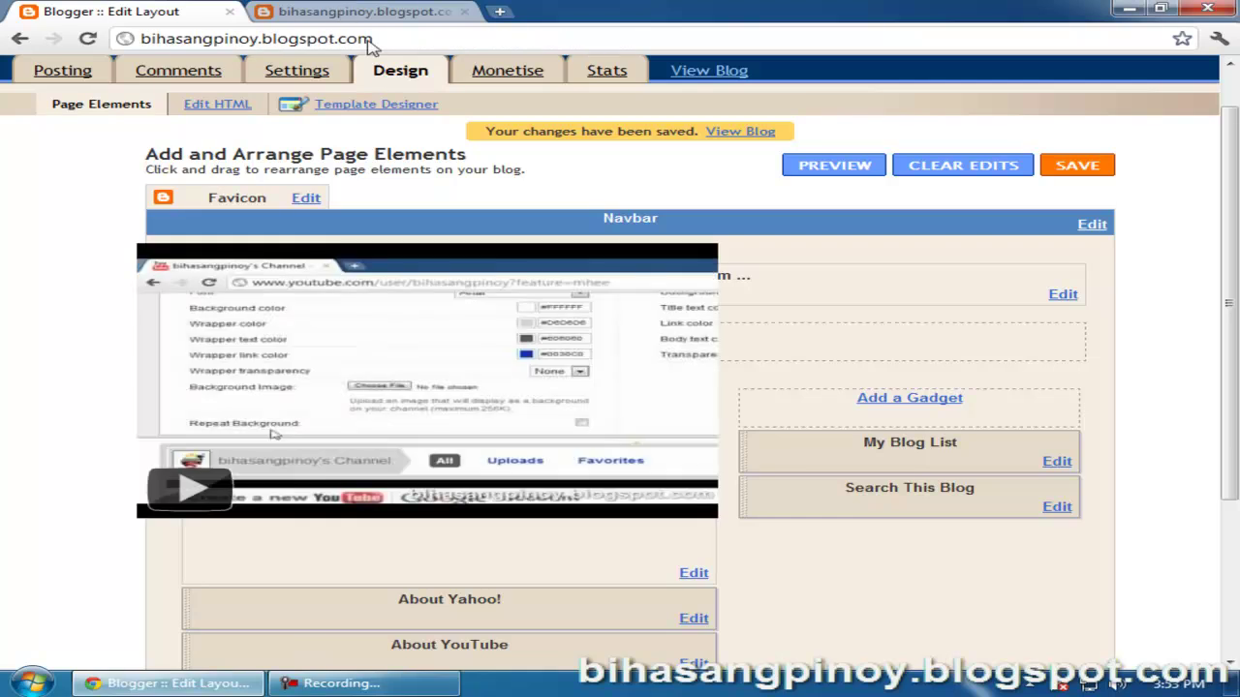
pyautogui.hotkey('ctrl', 'Tab')
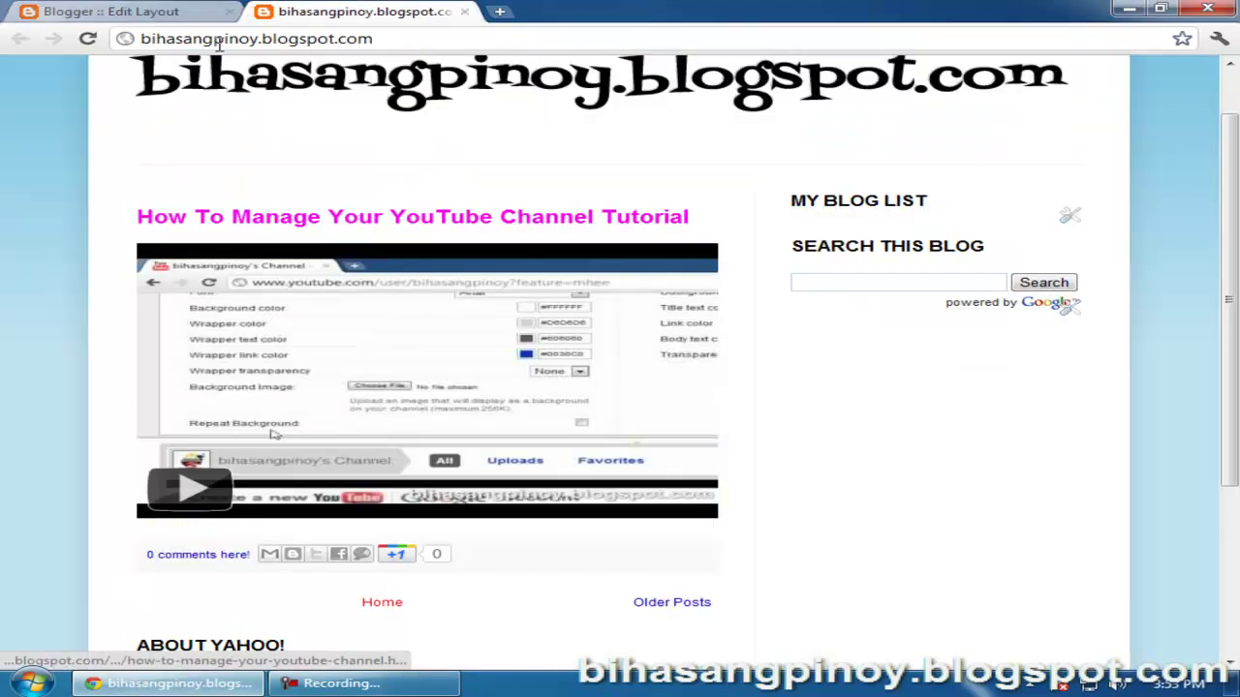
# Remove the My Blog List gadget from the sidebar in the page elements layout and confirm the removal.
pyautogui.click(213, 8)
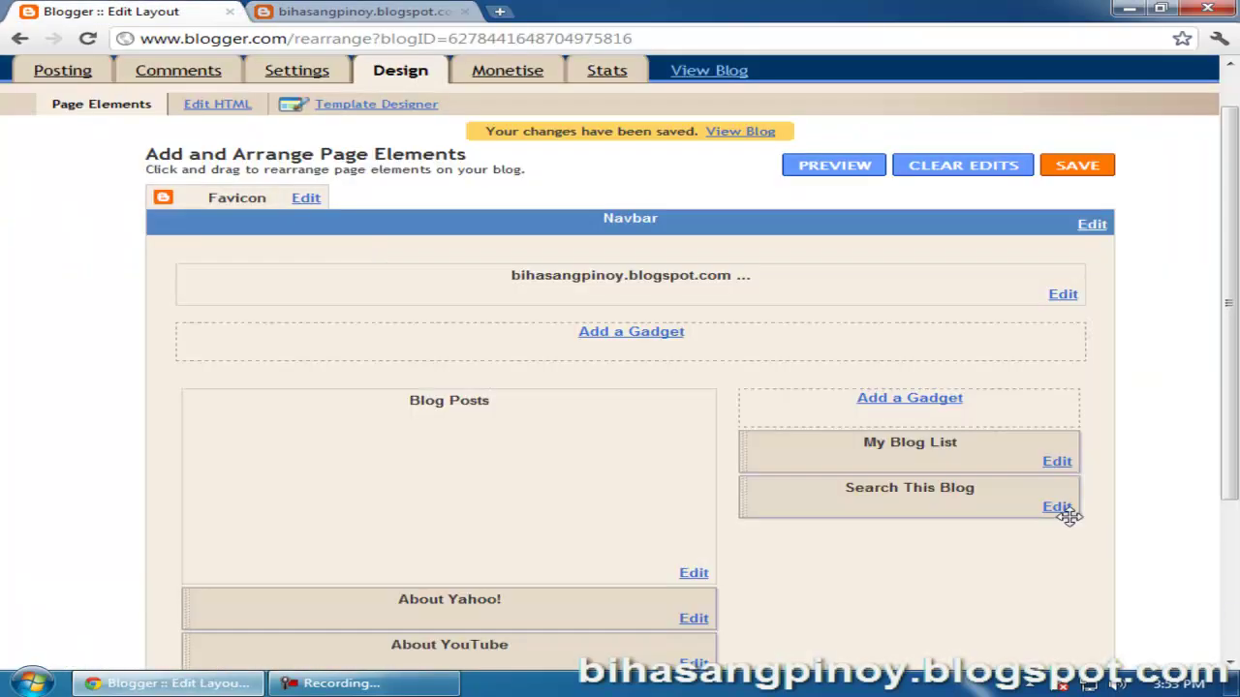
pyautogui.click(1065, 508)
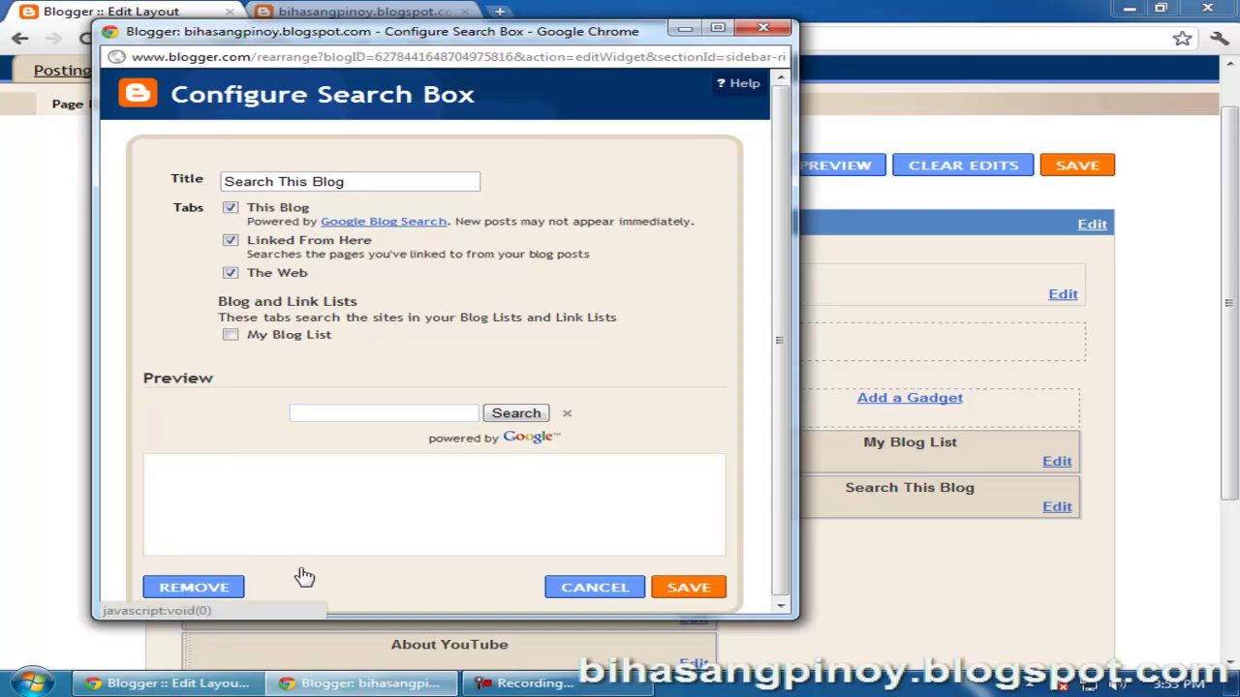
pyautogui.click(763, 29)
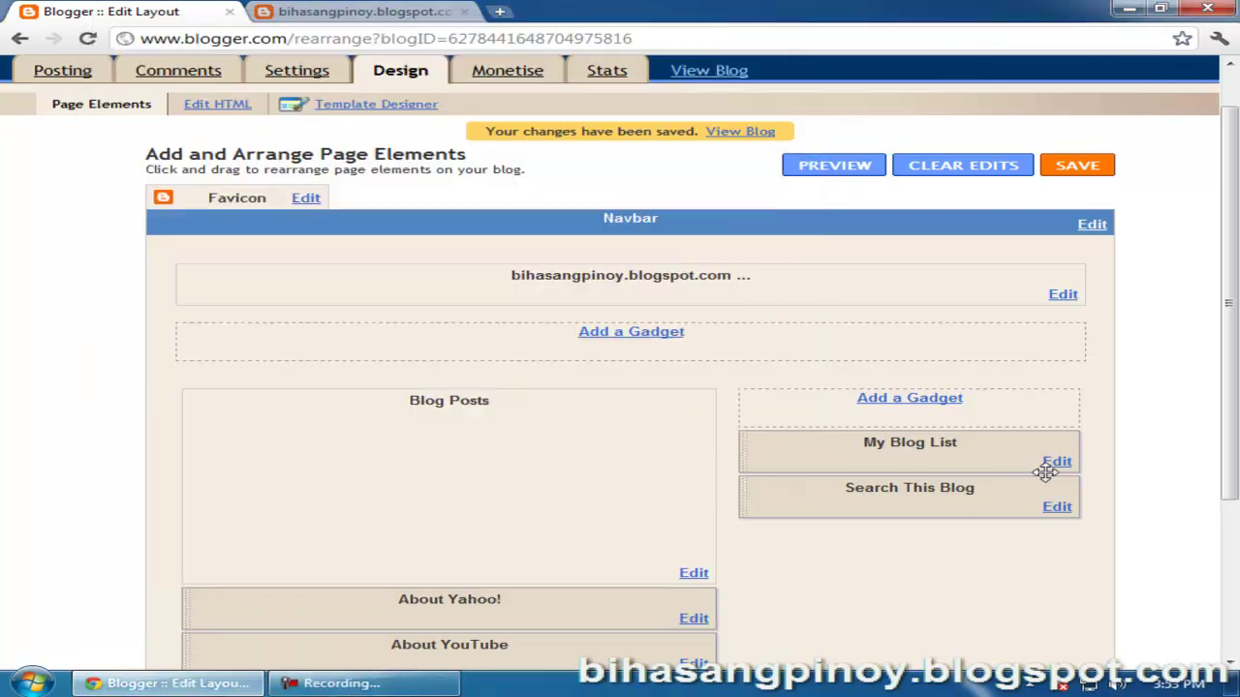
pyautogui.click(1057, 462)
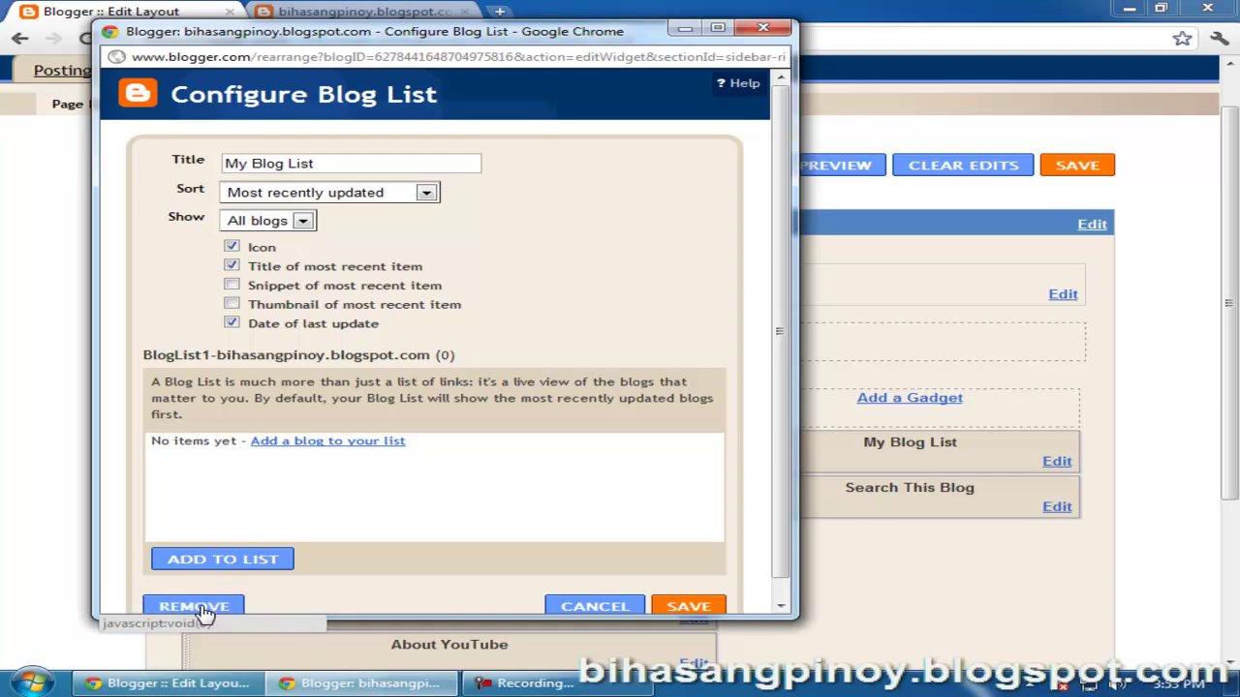
pyautogui.click(195, 607)
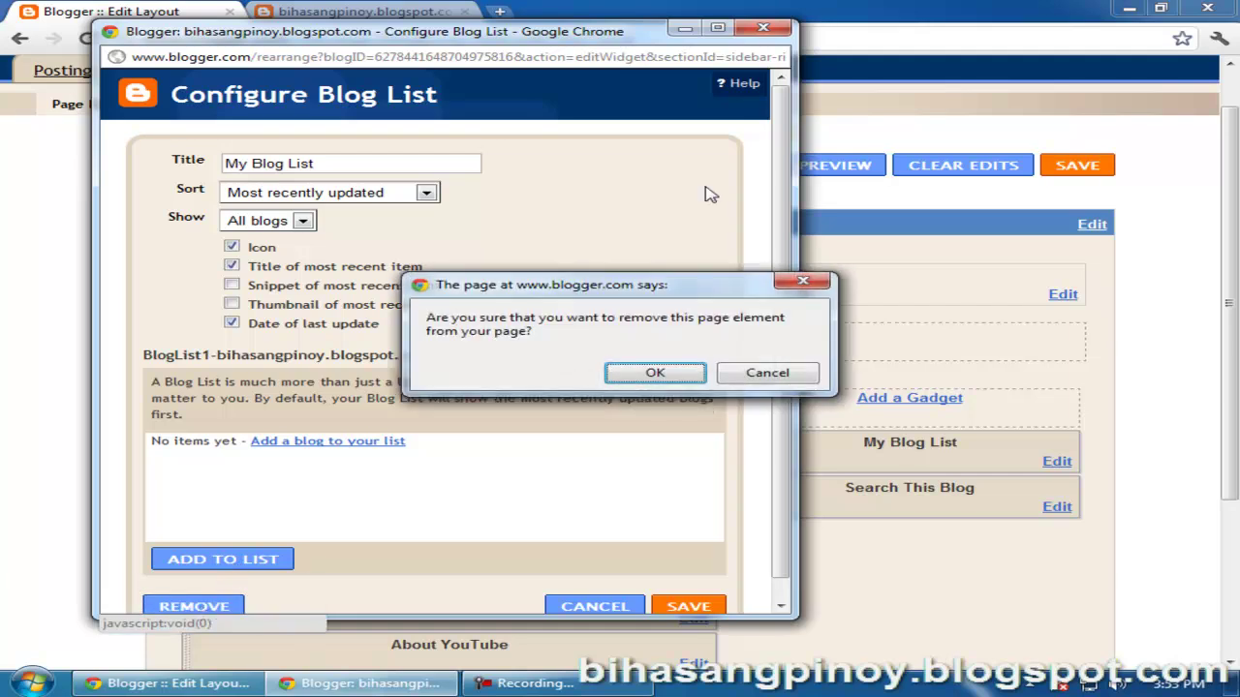
pyautogui.click(653, 374)
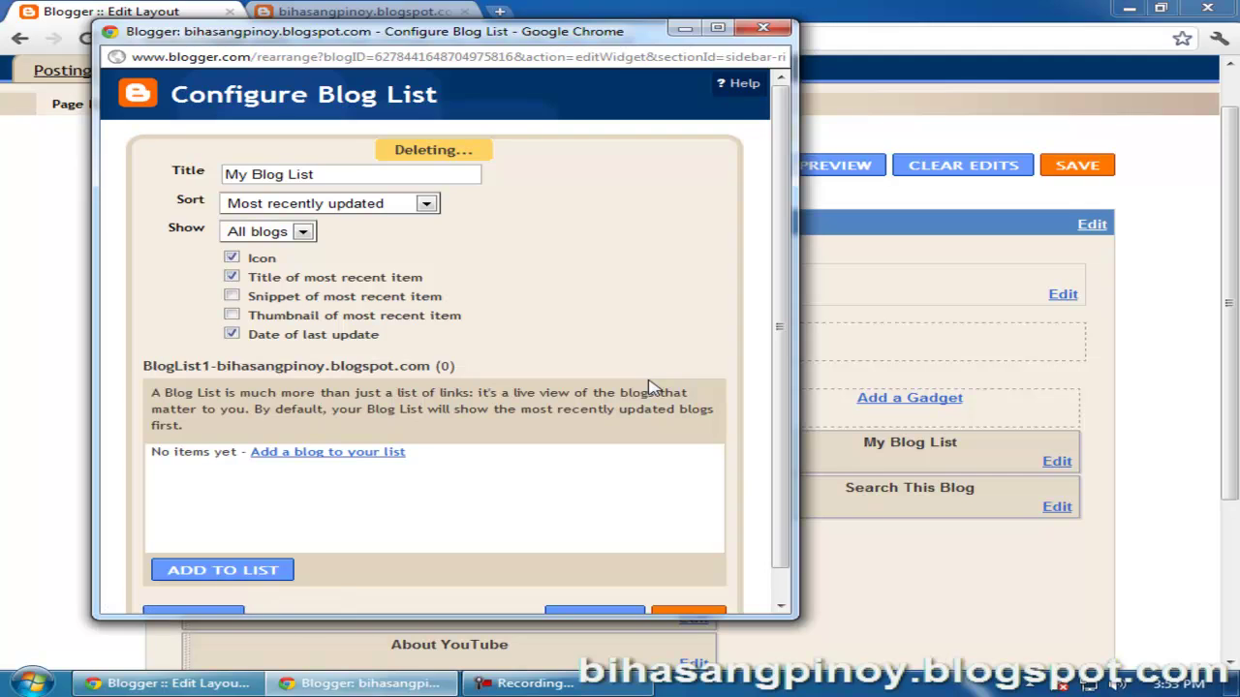
# Move the Search This Blog gadget from the sidebar to above Blog Posts and save the arrangement.
pyautogui.scroll(-3, 1190, 356)
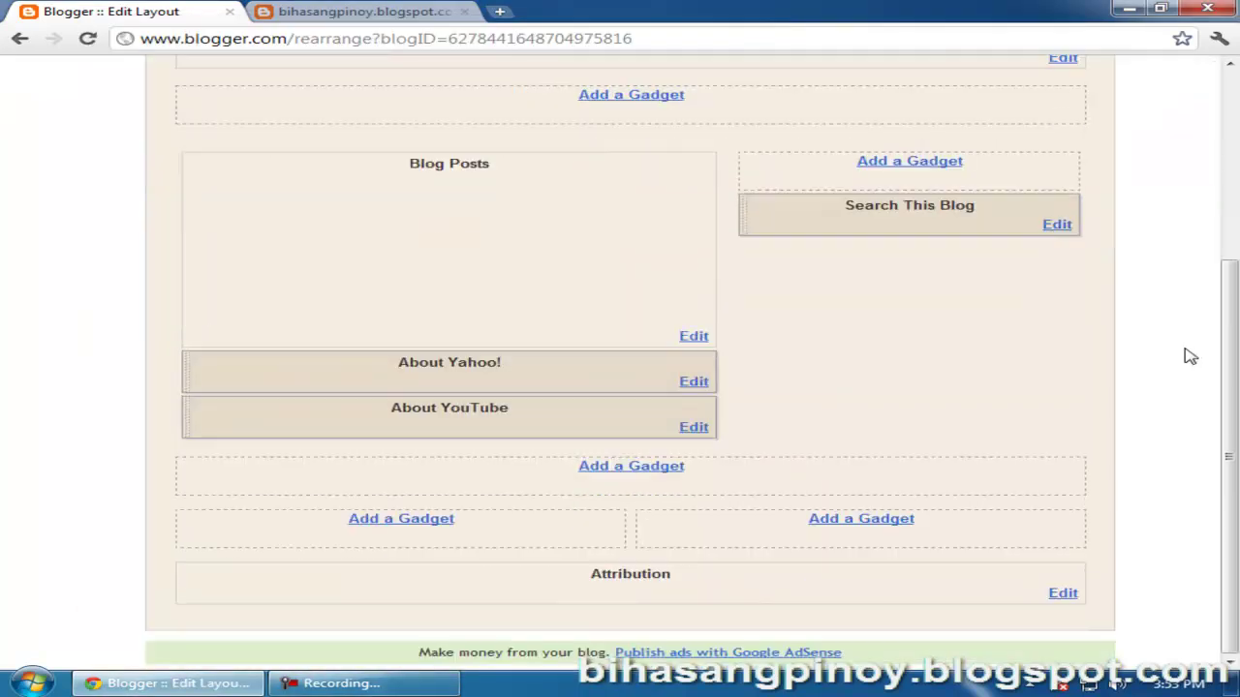
pyautogui.moveTo(944, 210); pyautogui.dragTo(534, 174)
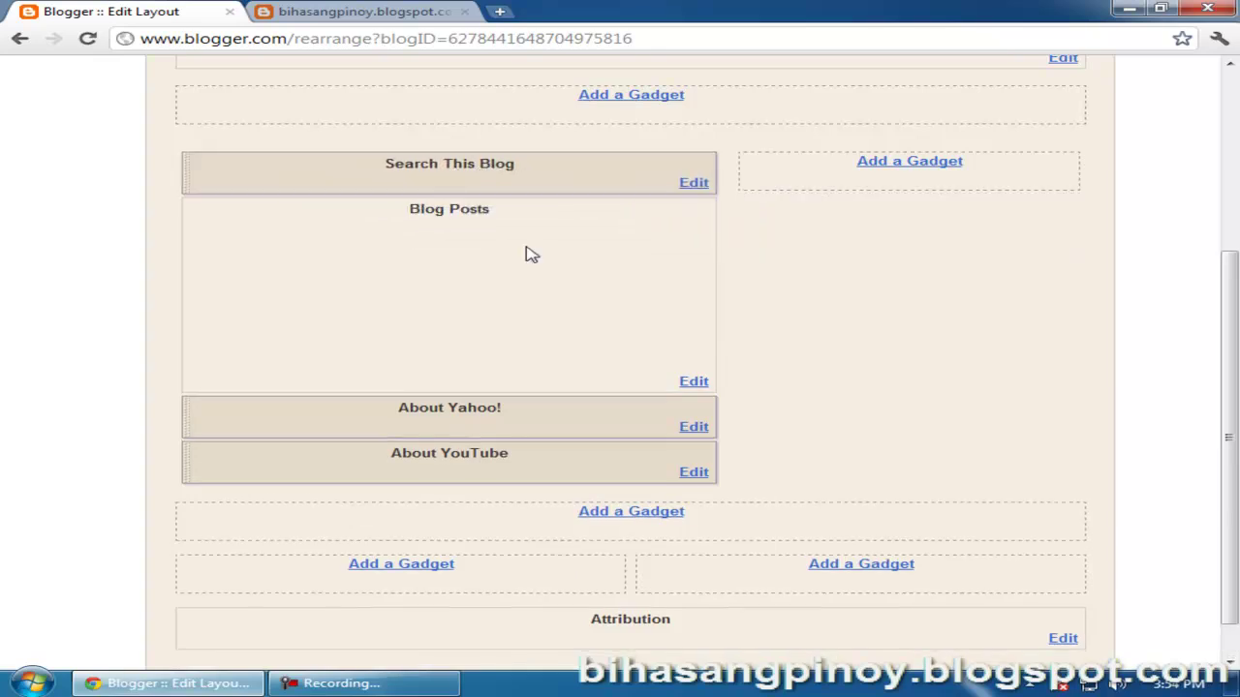
pyautogui.scroll(1, 557, 343)
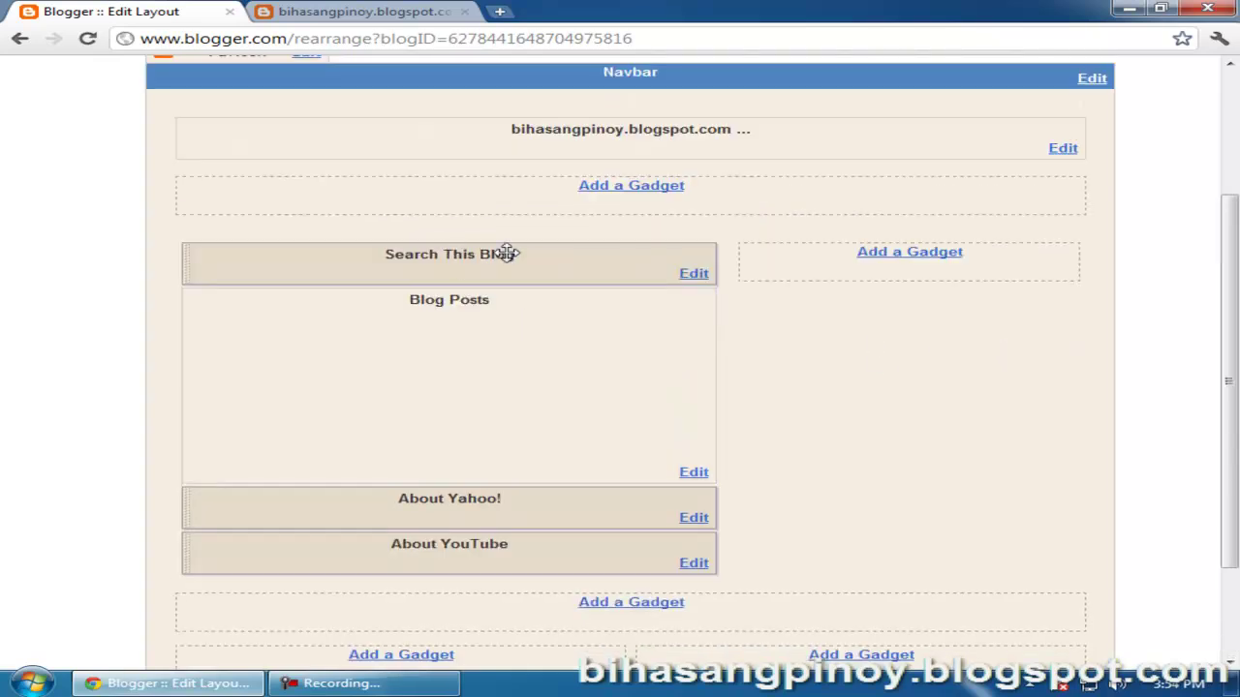
pyautogui.scroll(2, 1114, 329)
pyautogui.click(1080, 205)
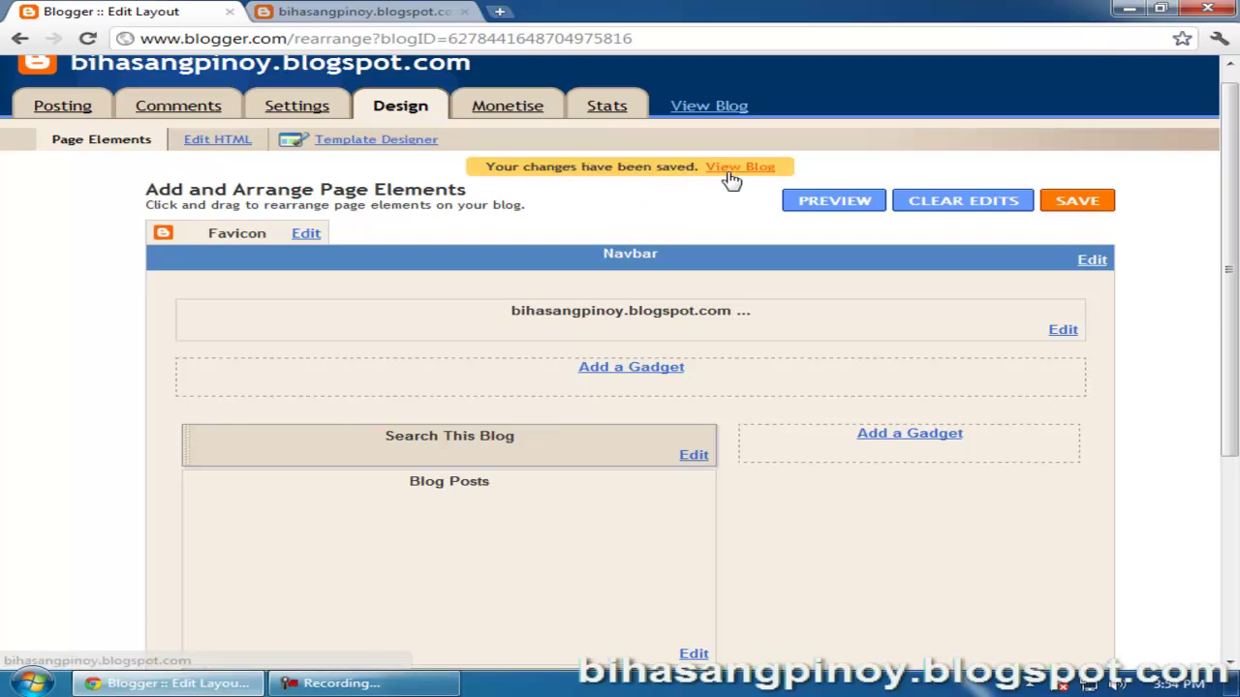
# View the live blog and examine the search box placement above the posts.
pyautogui.click(728, 178)
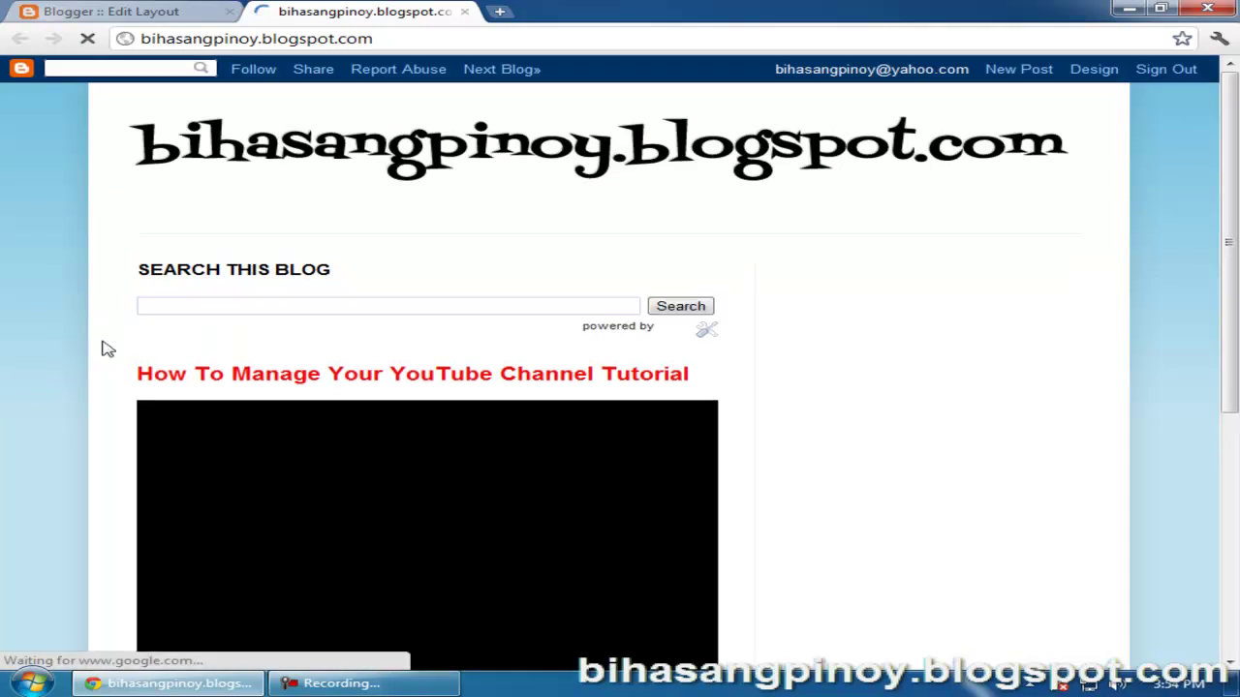
pyautogui.middleClick(49, 365)
pyautogui.scroll(15, 49, 365)
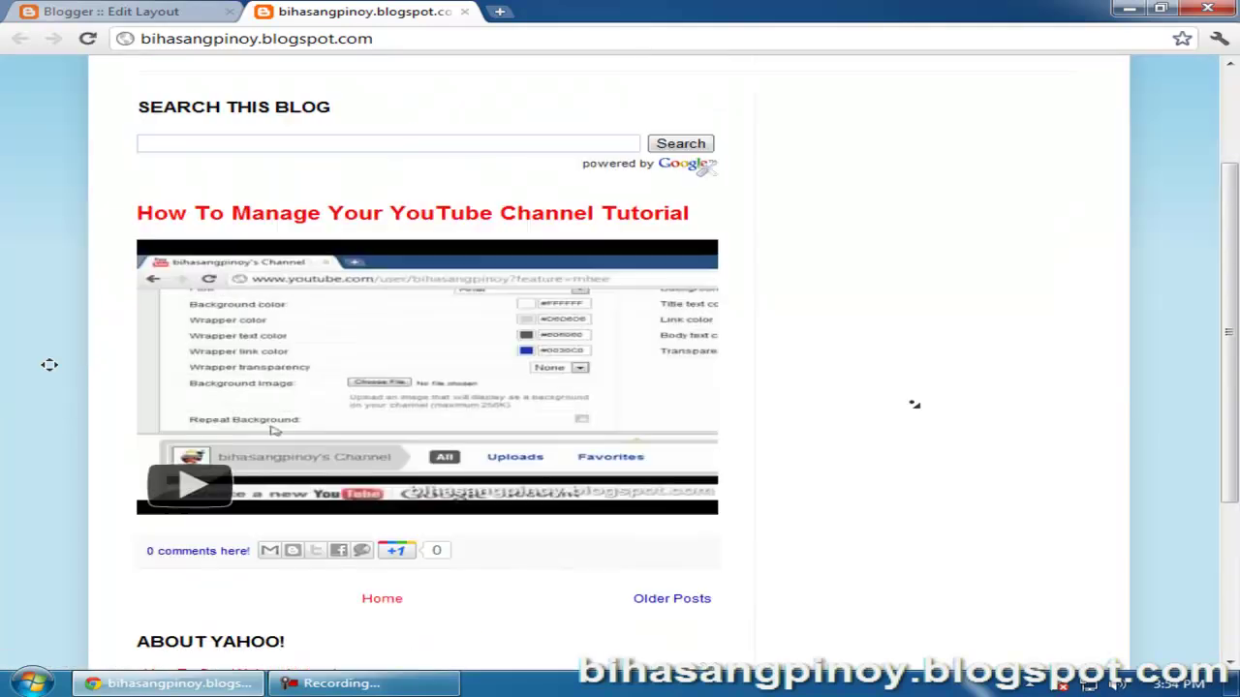
pyautogui.click(5, 376)
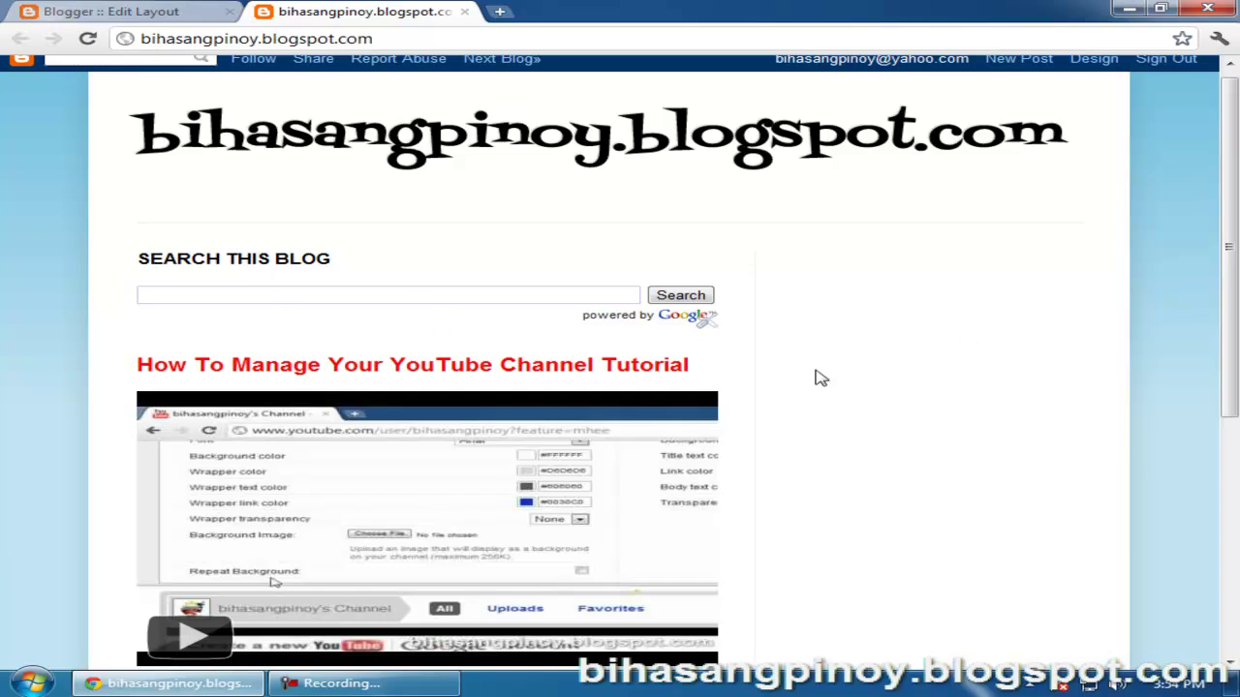
# Return to the page elements layout and move the Search This Blog gadget back into the sidebar.
pyautogui.click(155, 11)
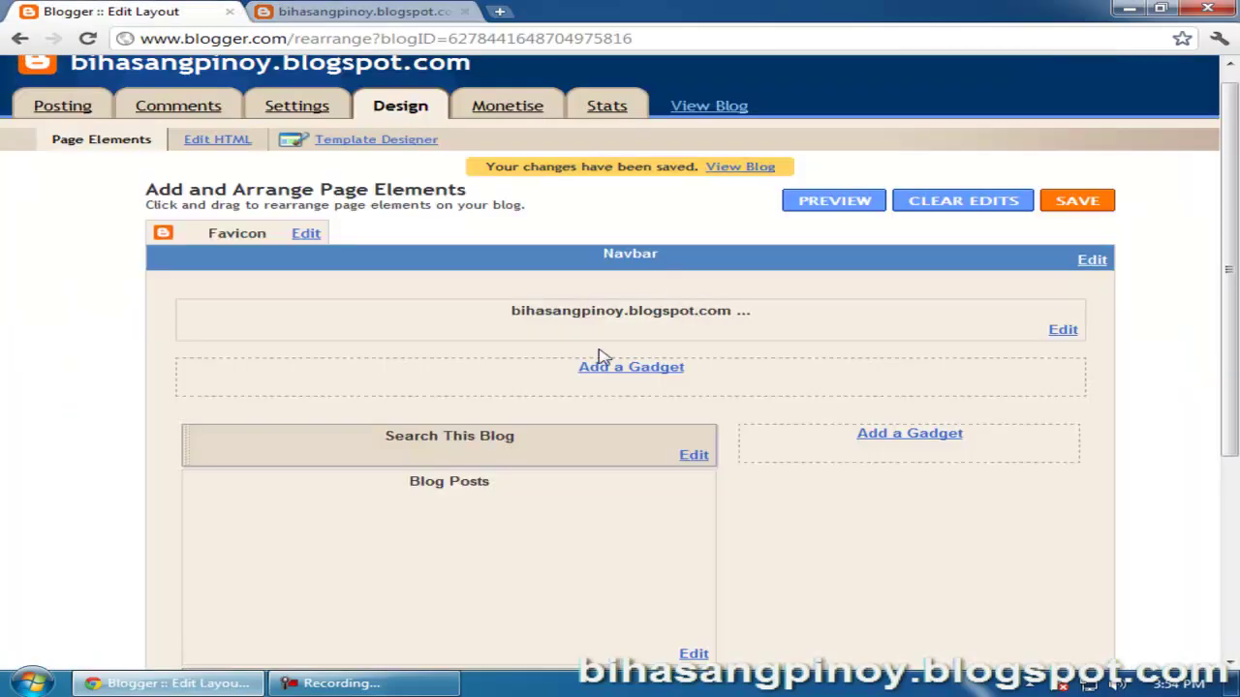
pyautogui.moveTo(459, 449); pyautogui.dragTo(1015, 436)
pyautogui.scroll(-3, 1162, 482)
pyautogui.scroll(4, 1159, 475)
pyautogui.scroll(-3, 1159, 474)
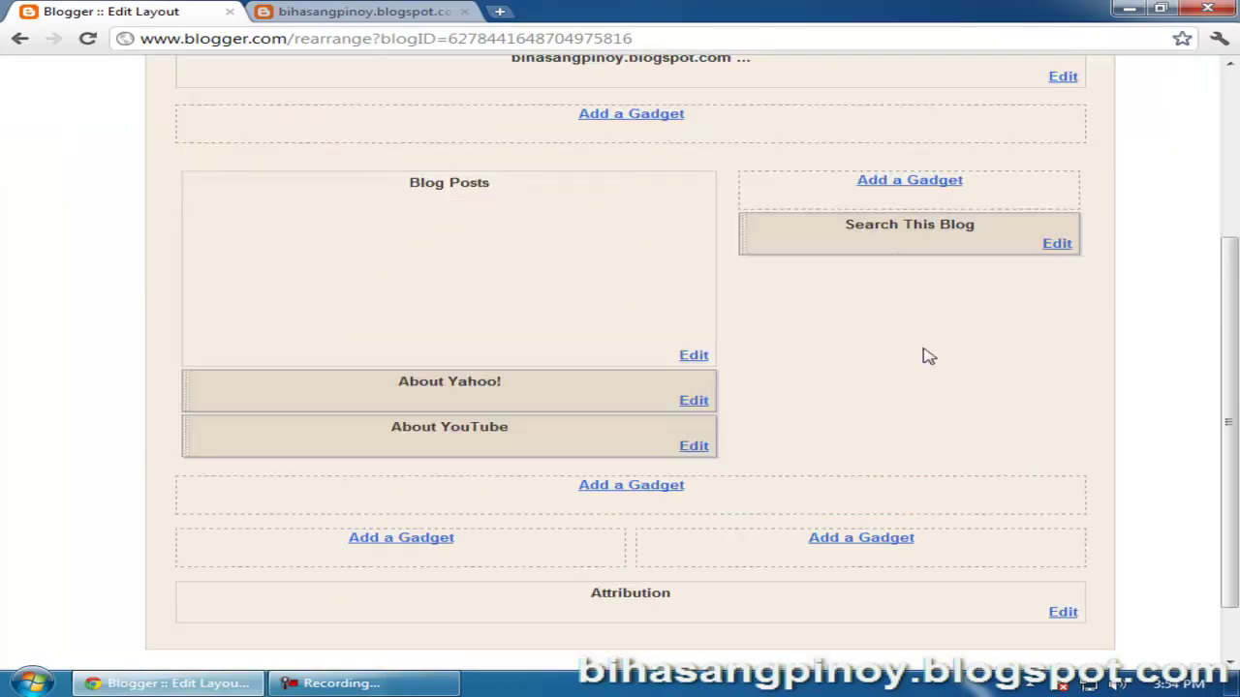
pyautogui.moveTo(901, 241); pyautogui.dragTo(914, 163)
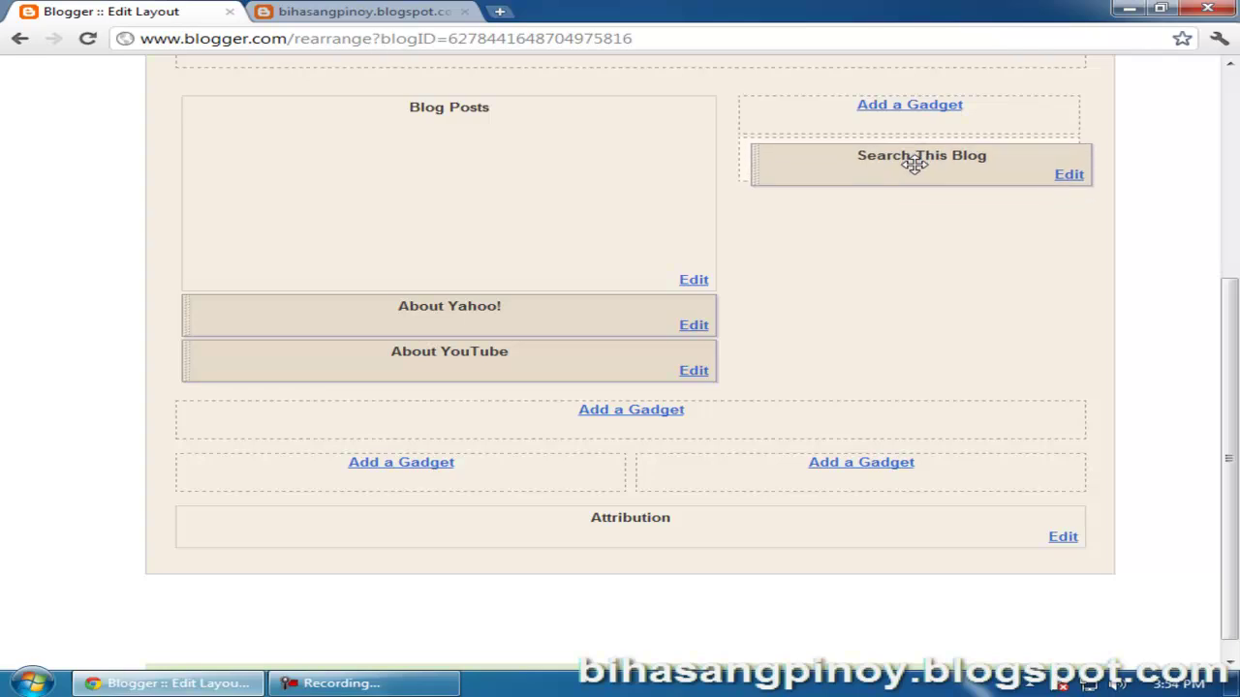
# Save the page element arrangement and review the sidebar and posts on the live blog.
pyautogui.scroll(3, 1091, 222)
pyautogui.click(1077, 145)
pyautogui.click(765, 186)
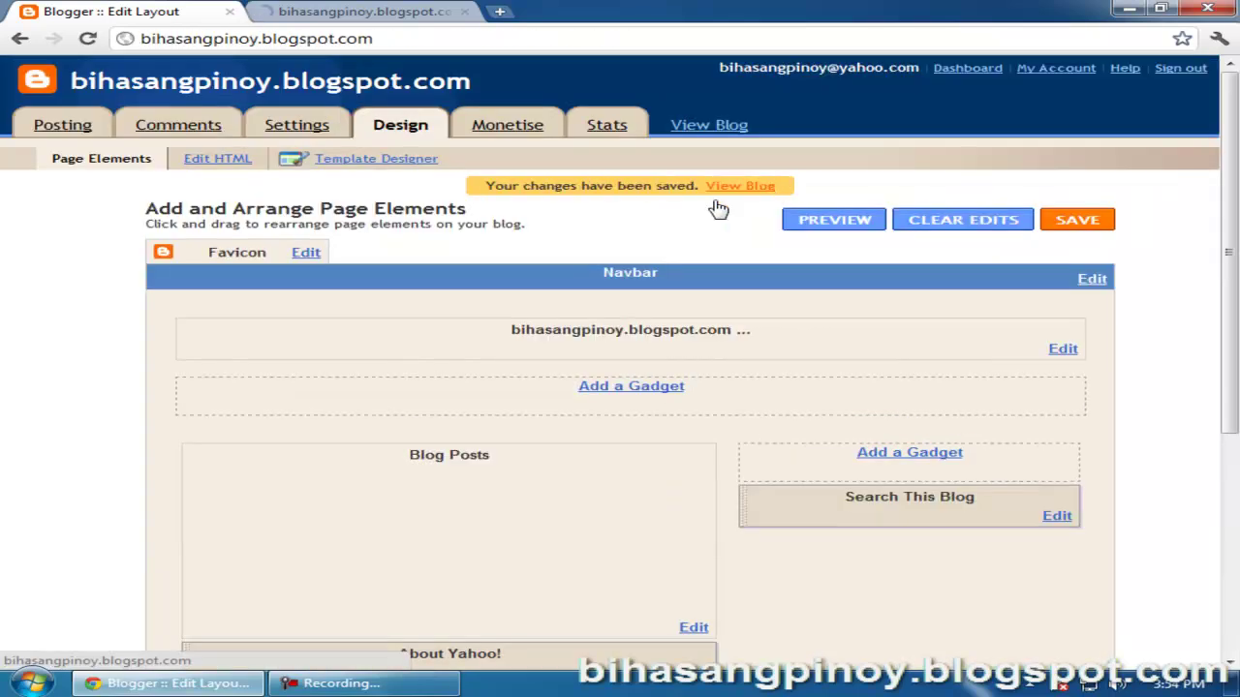
pyautogui.click(354, 14)
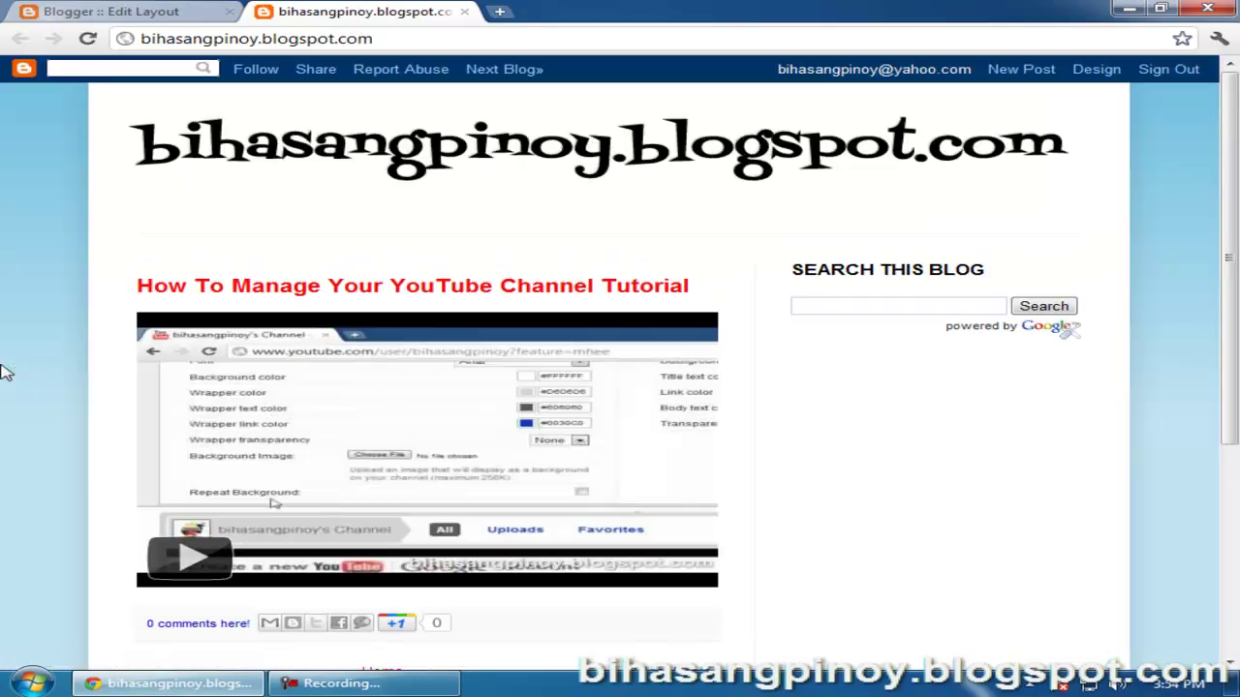
pyautogui.scroll(-3, 8, 373)
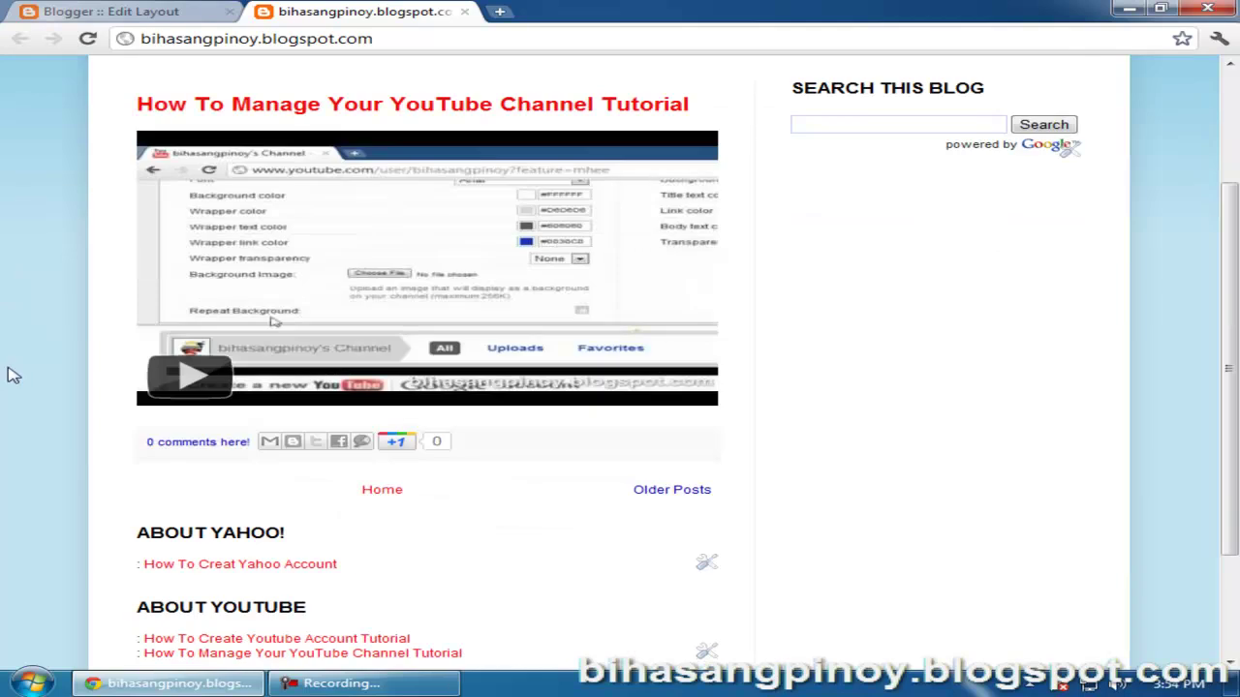
pyautogui.scroll(2, 14, 372)
pyautogui.scroll(1, 16, 371)
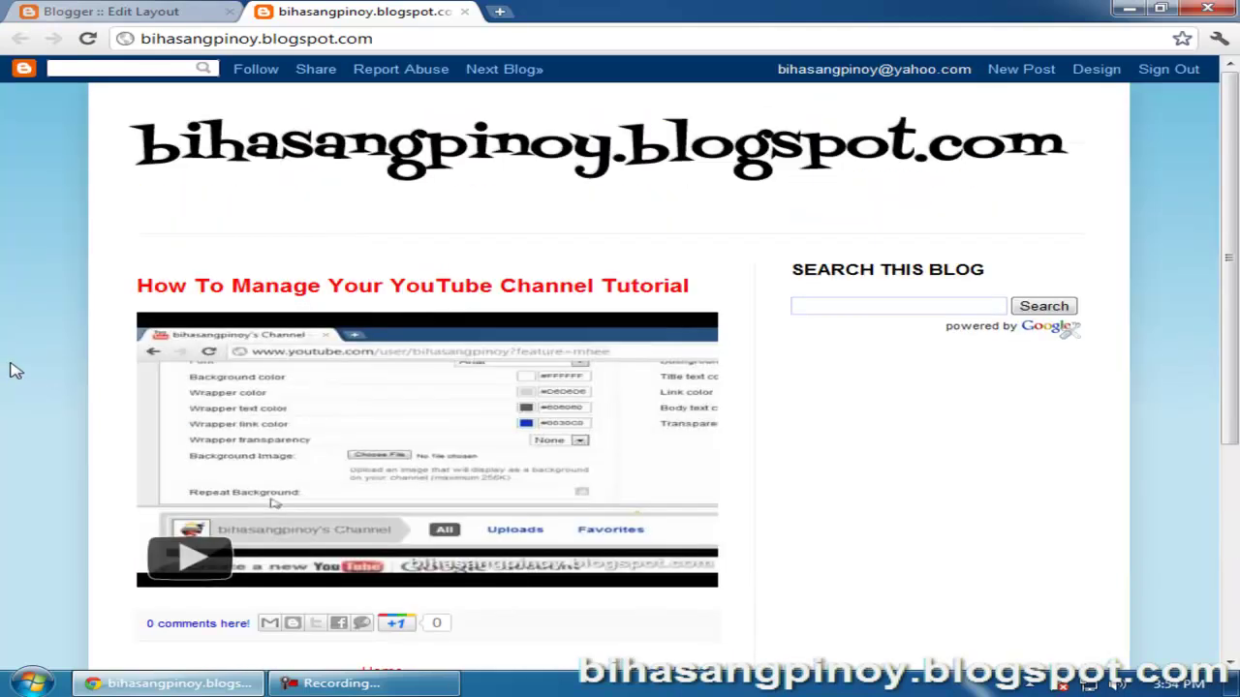